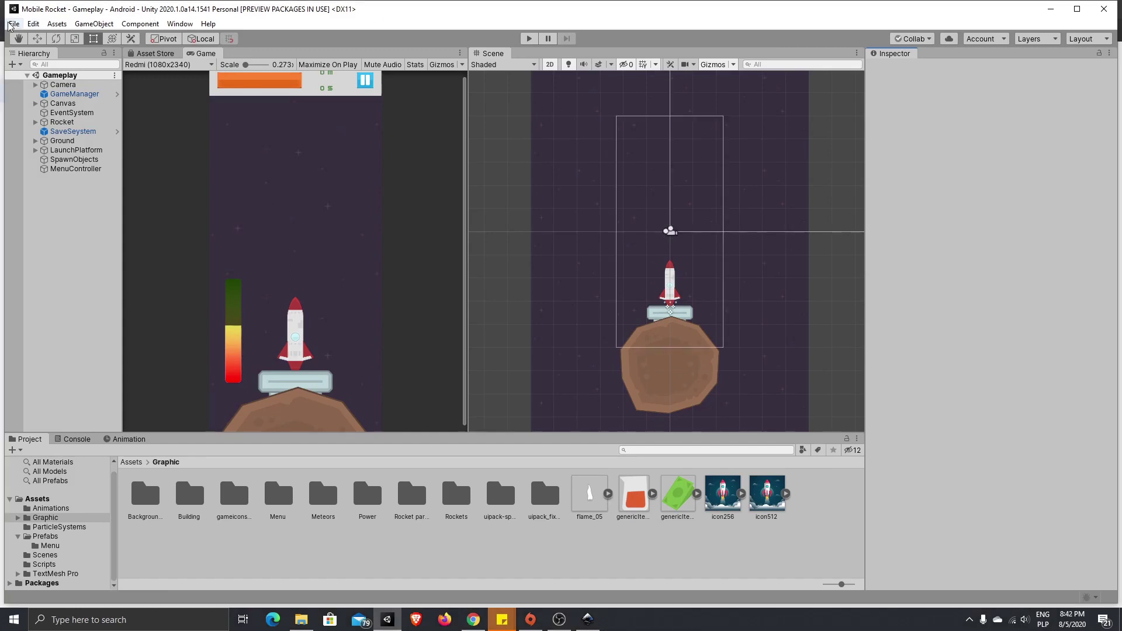
Step: Open Build Settings and switch the target platform from WebGL to Android
left_click(11, 25)
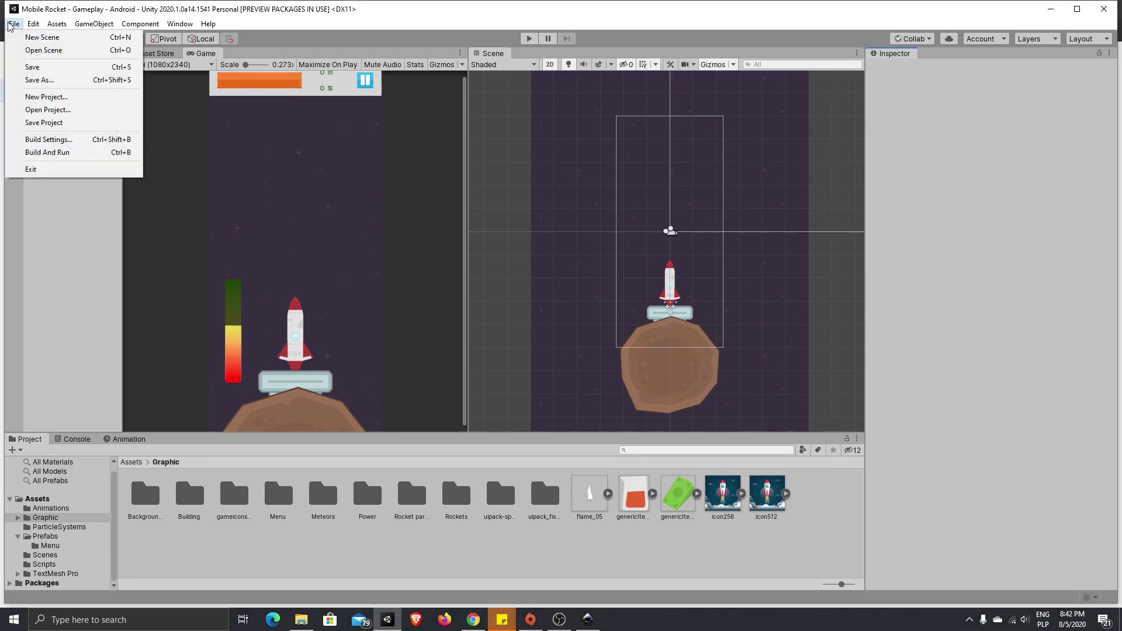
left_click(110, 143)
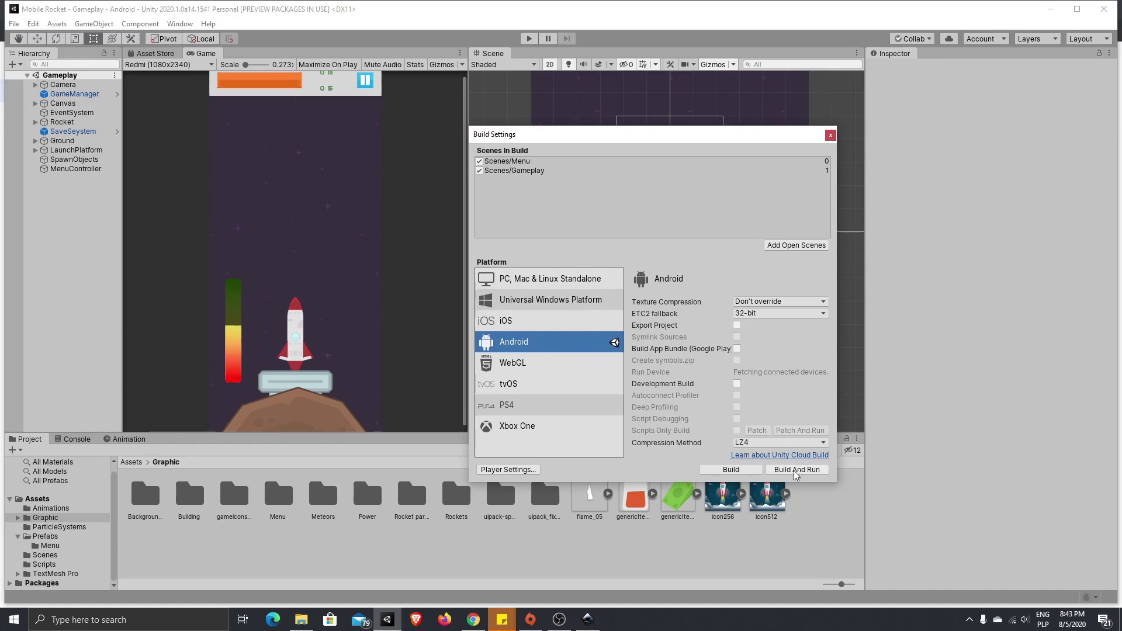
left_click(565, 364)
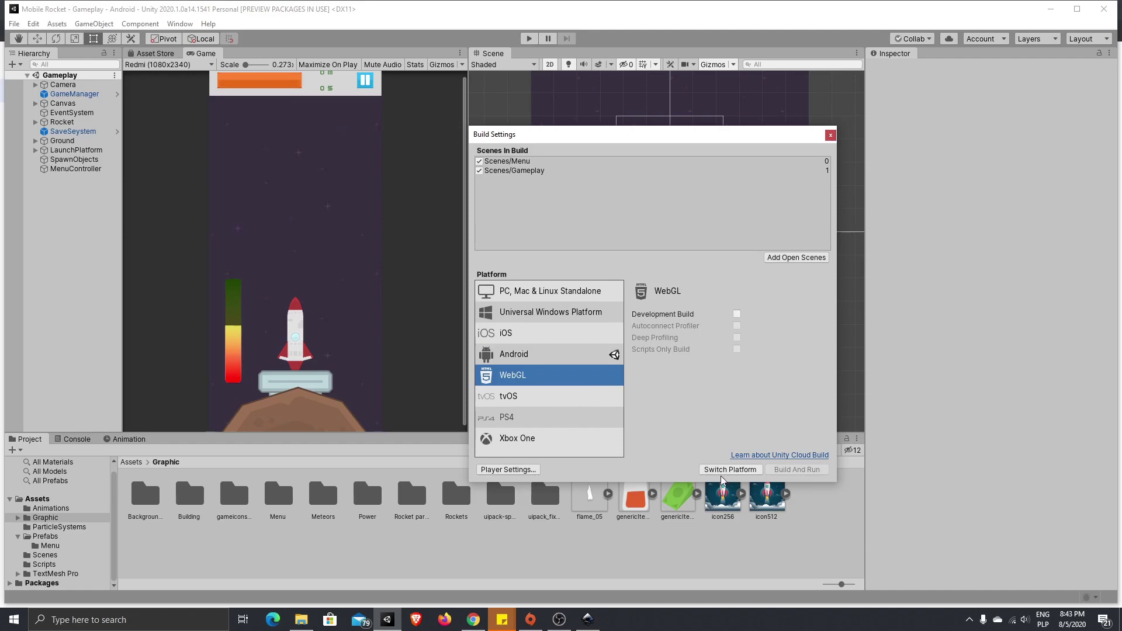
left_click(511, 351)
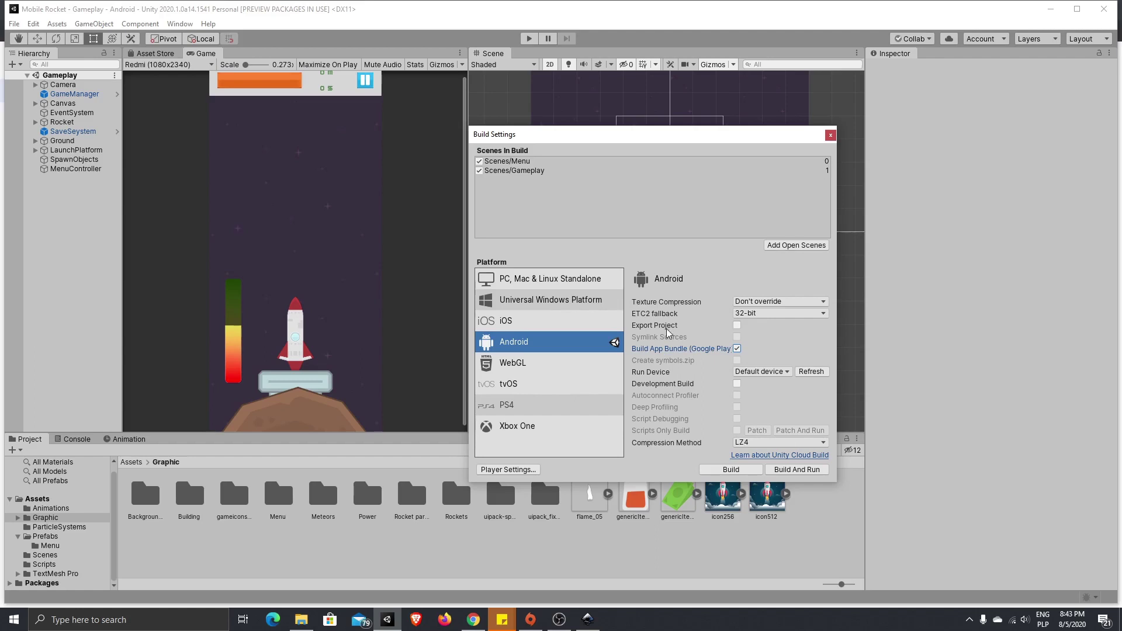
Step: Open the Player Settings and maximize the project settings window
left_click(514, 470)
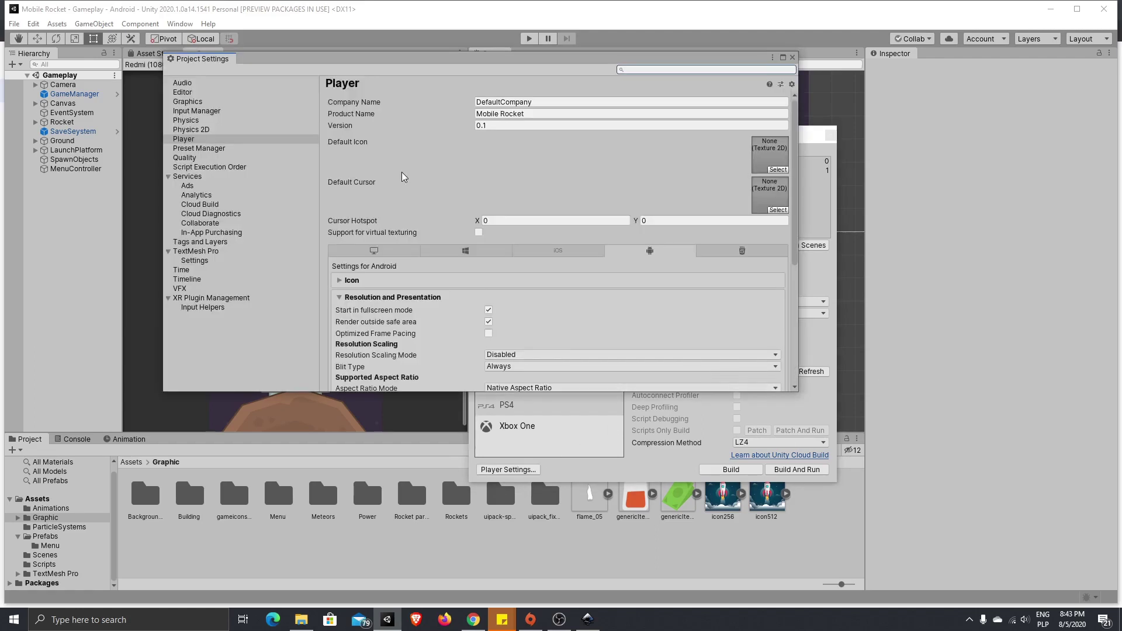
scroll(625, 296, "down", 2)
scroll(626, 297, "down", 4)
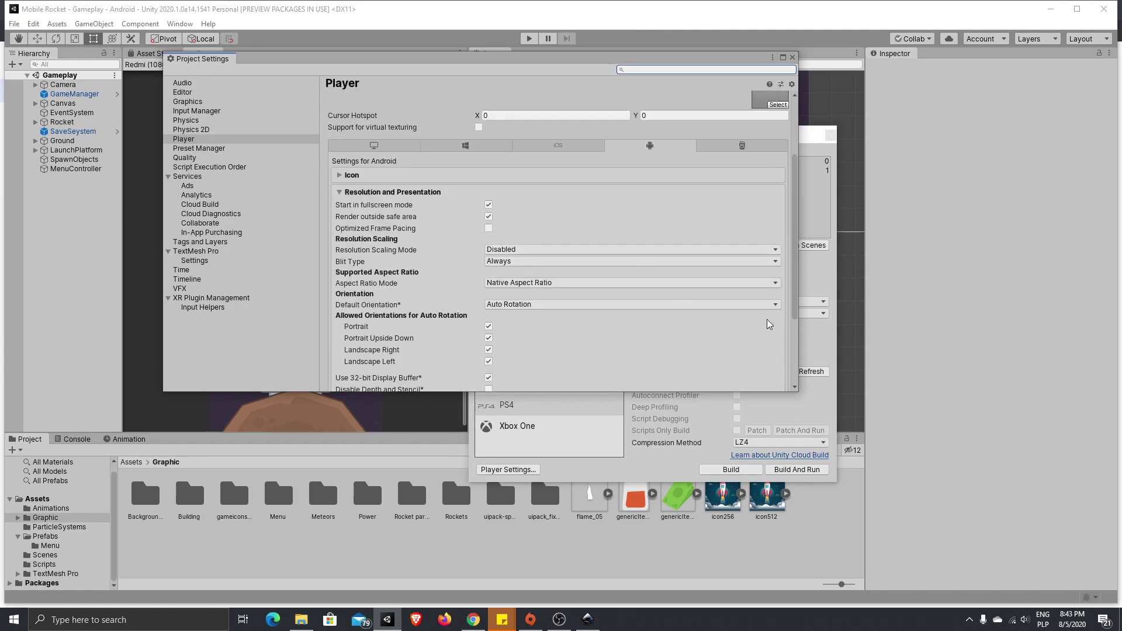
left_click(783, 56)
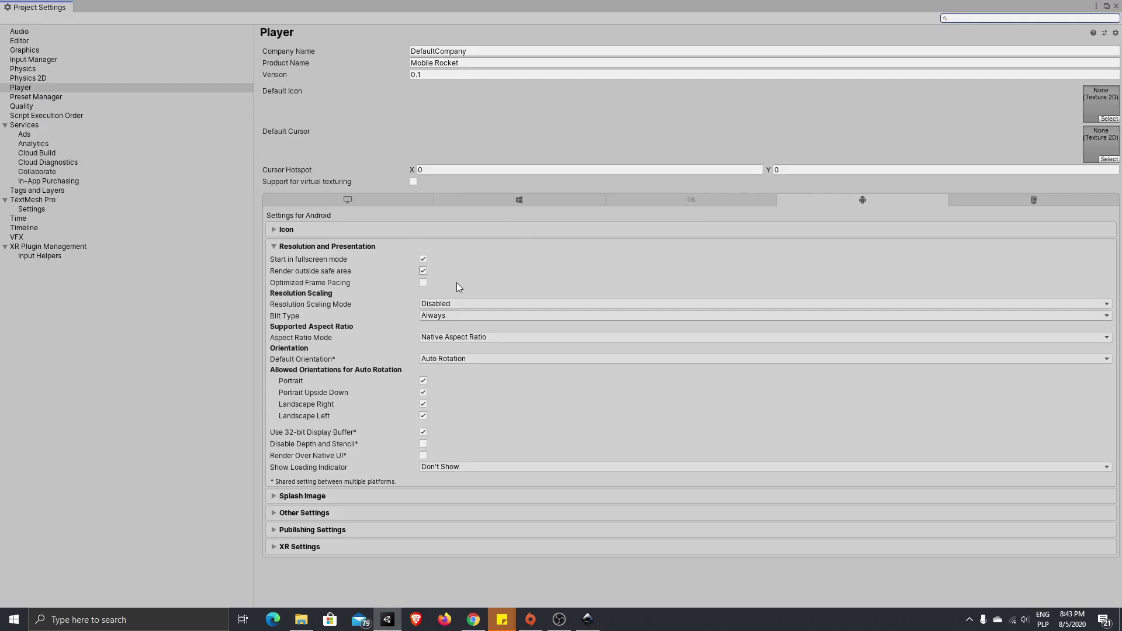
Step: Set the rocket texture icon512 as the project's Default Icon
left_click(273, 231)
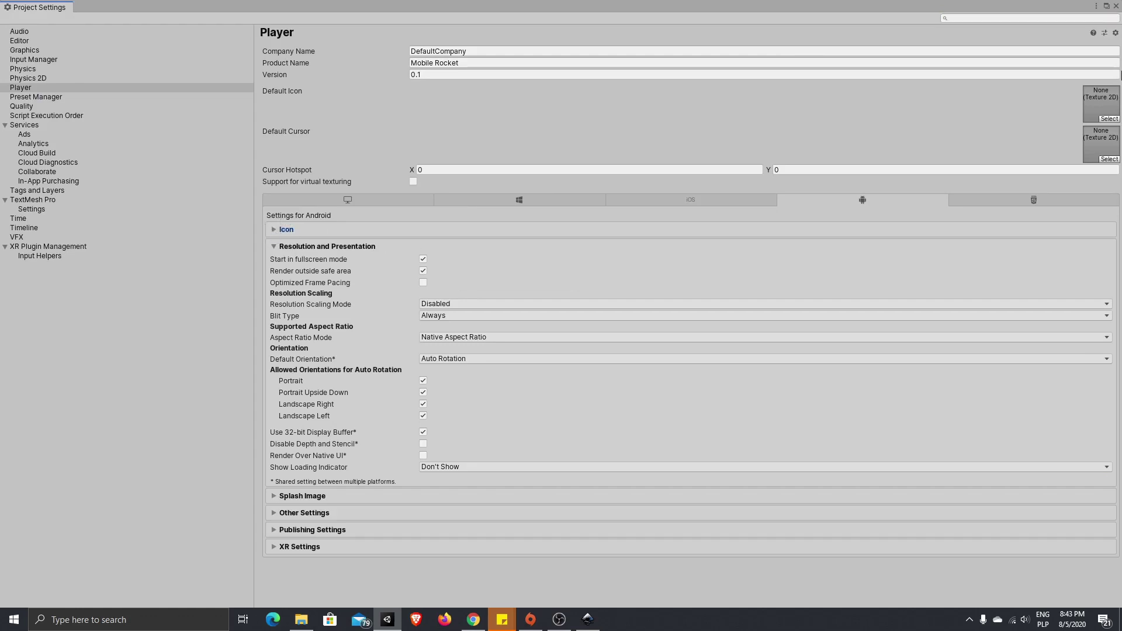
left_click(1107, 120)
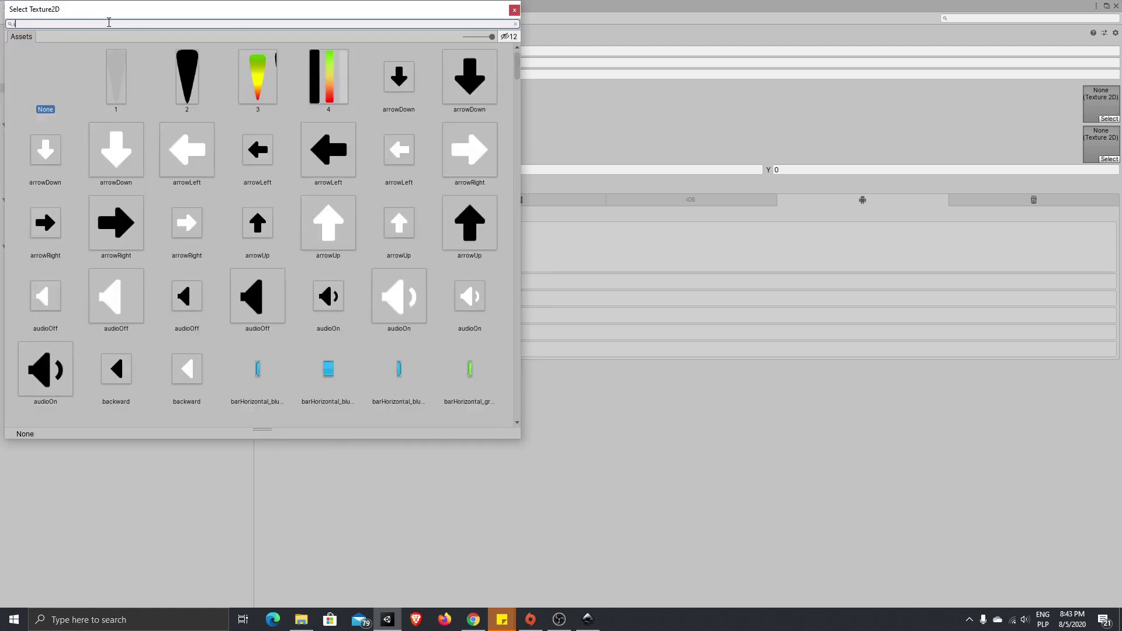
type("icon")
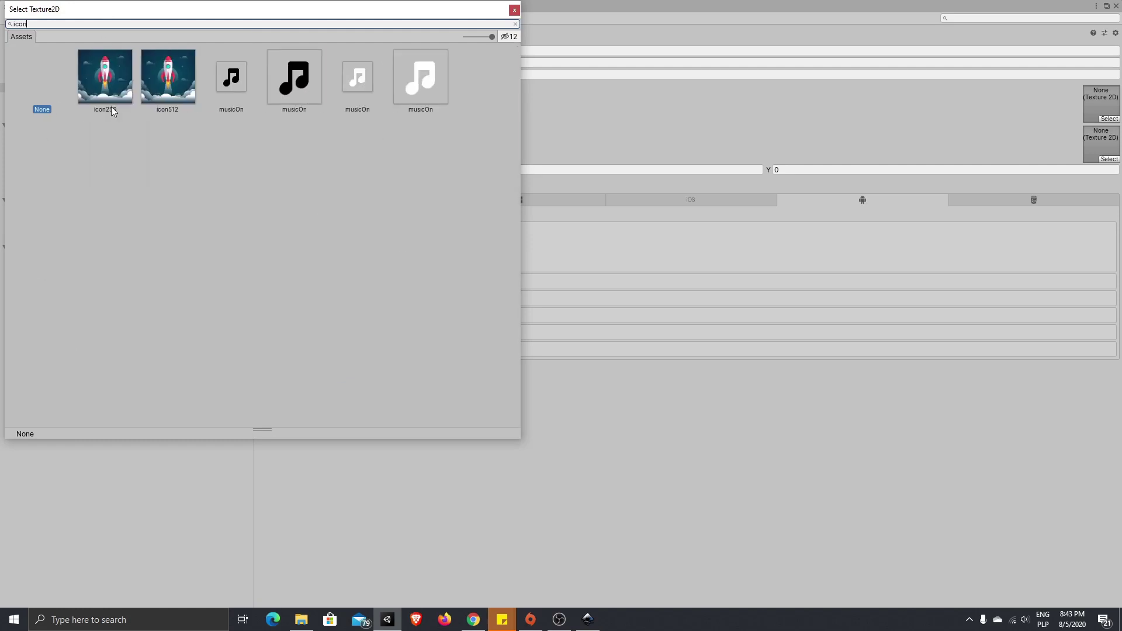
left_click(169, 93)
double_click(177, 84)
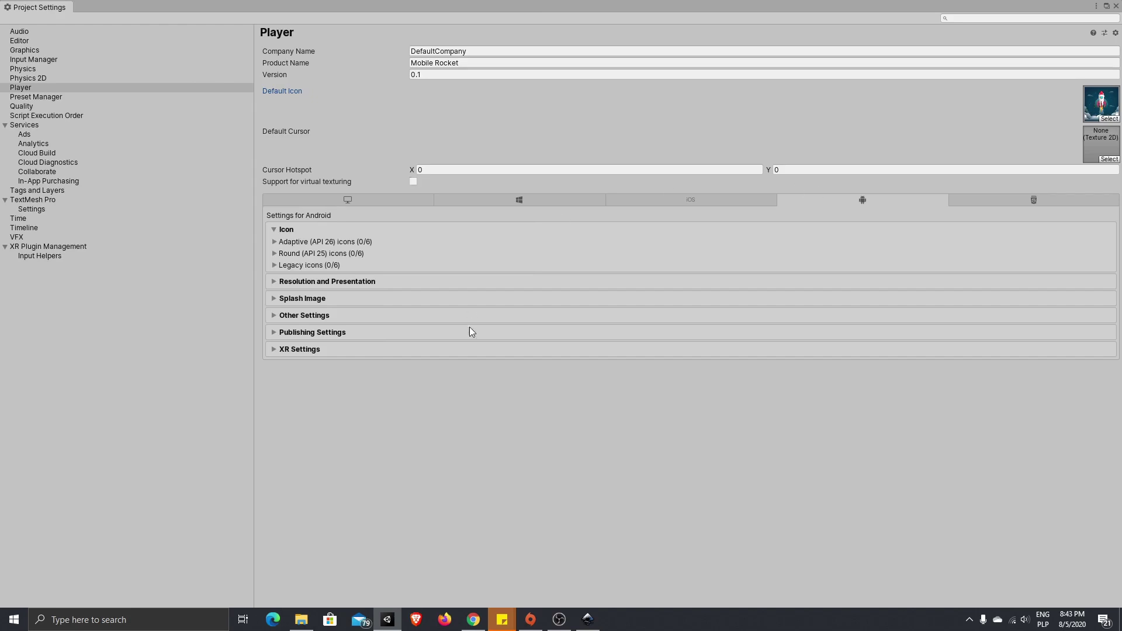
Step: From Publishing Settings, open the Keystore Manager and create a new keystore anywhere
left_click(274, 332)
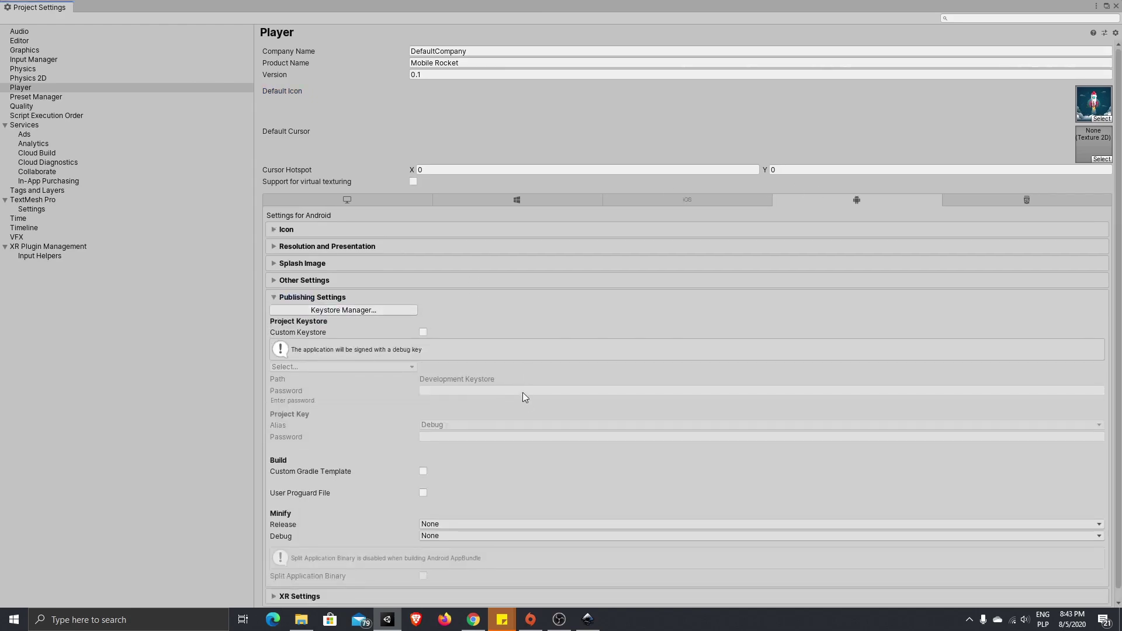
scroll(522, 351, "down", 1)
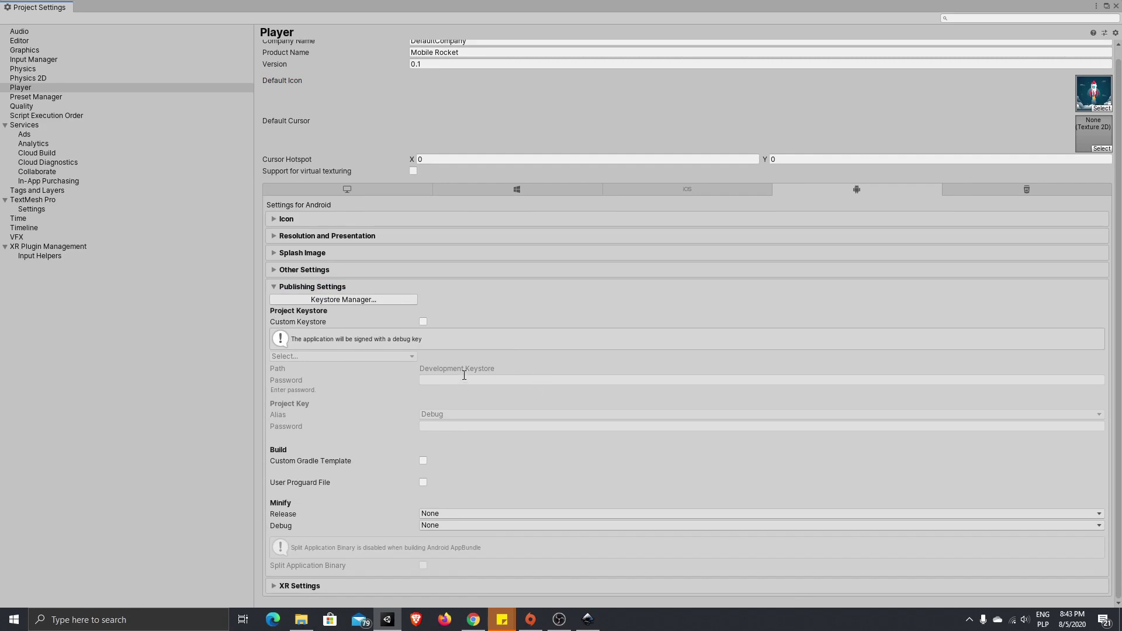
left_click(360, 300)
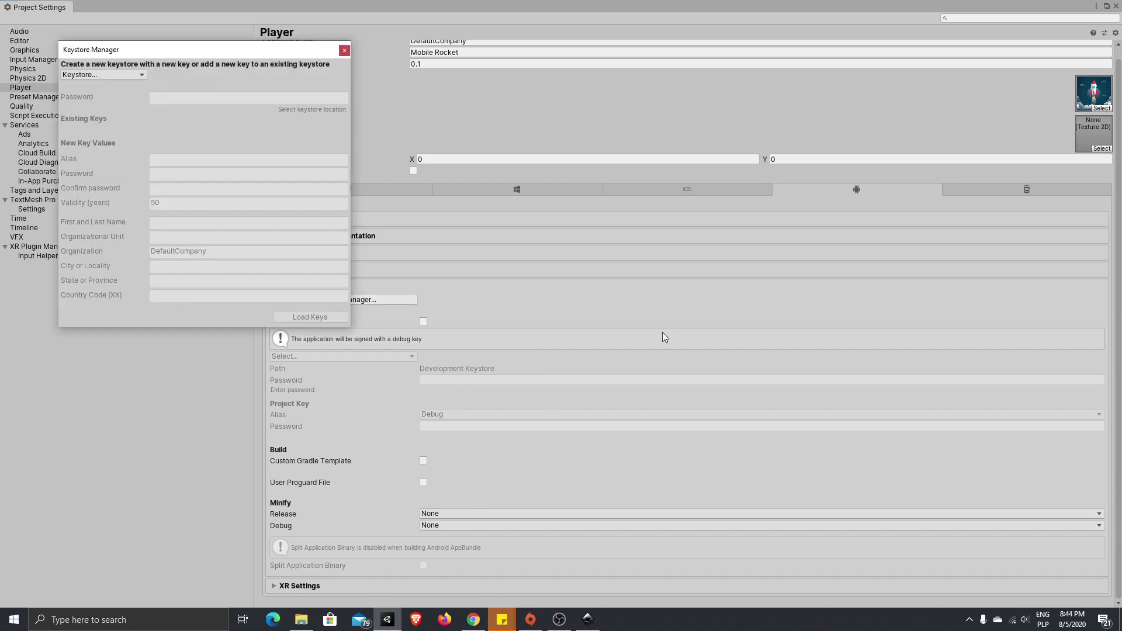
left_click(131, 76)
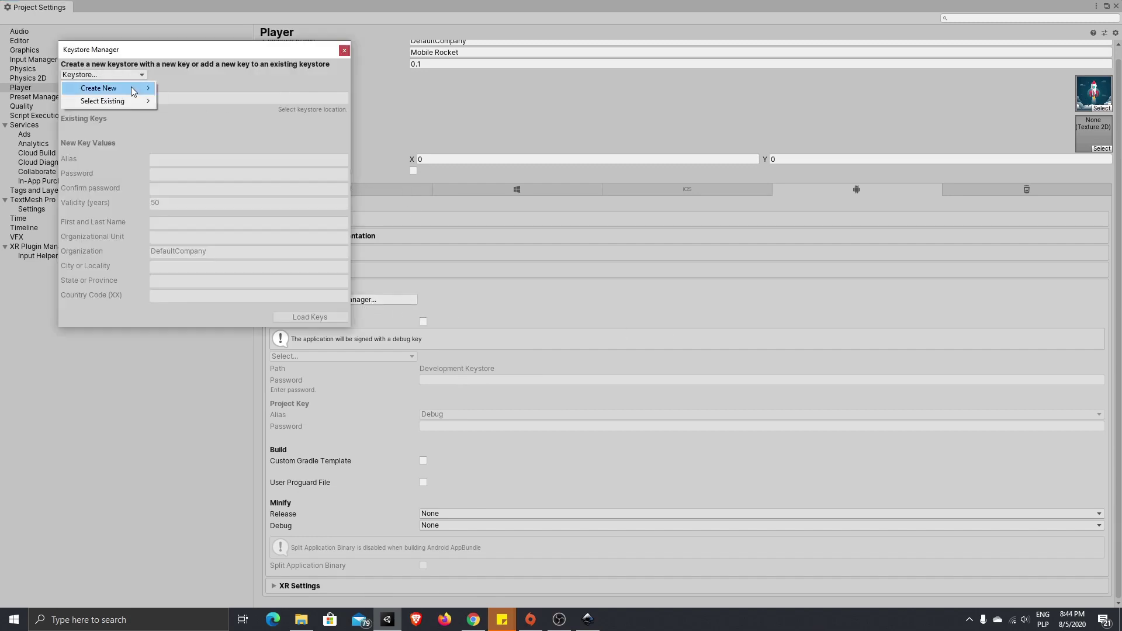
mouse_move(131, 89)
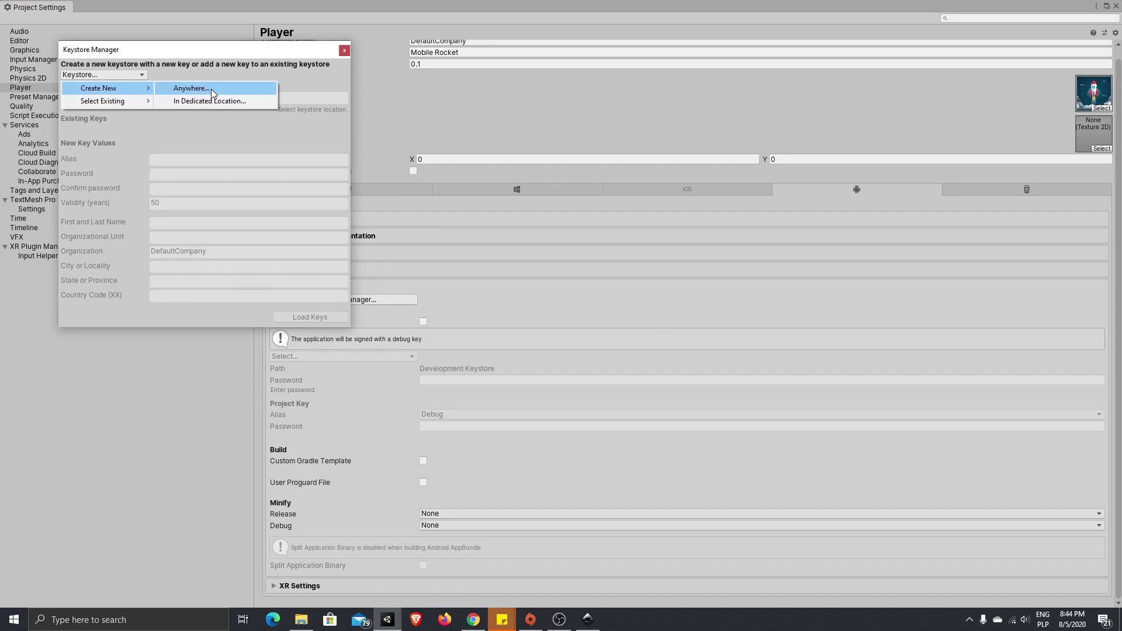
left_click(212, 89)
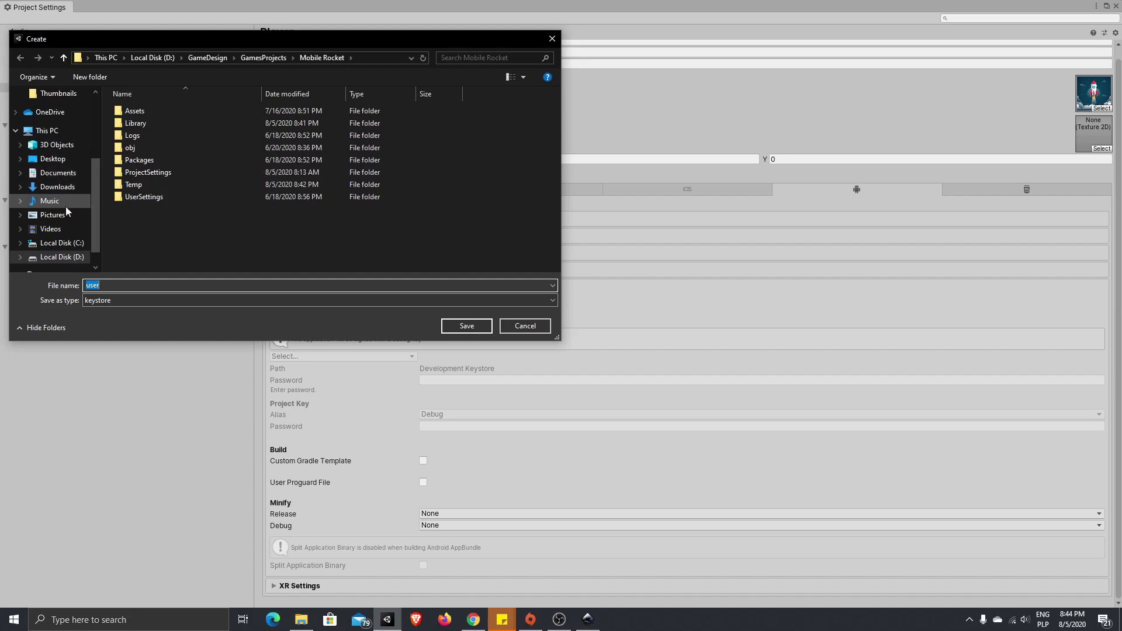
Step: Browse to OneDrive > Desktop > AsteroTutorial and begin naming the file keystore
scroll(71, 175, "up", 1)
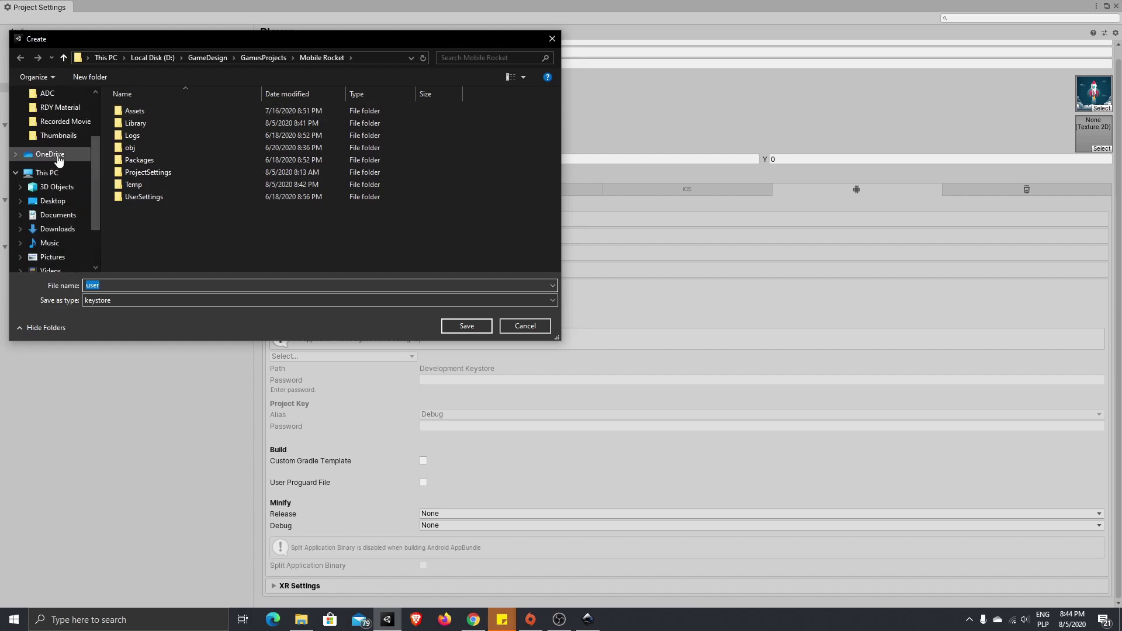
left_click(57, 156)
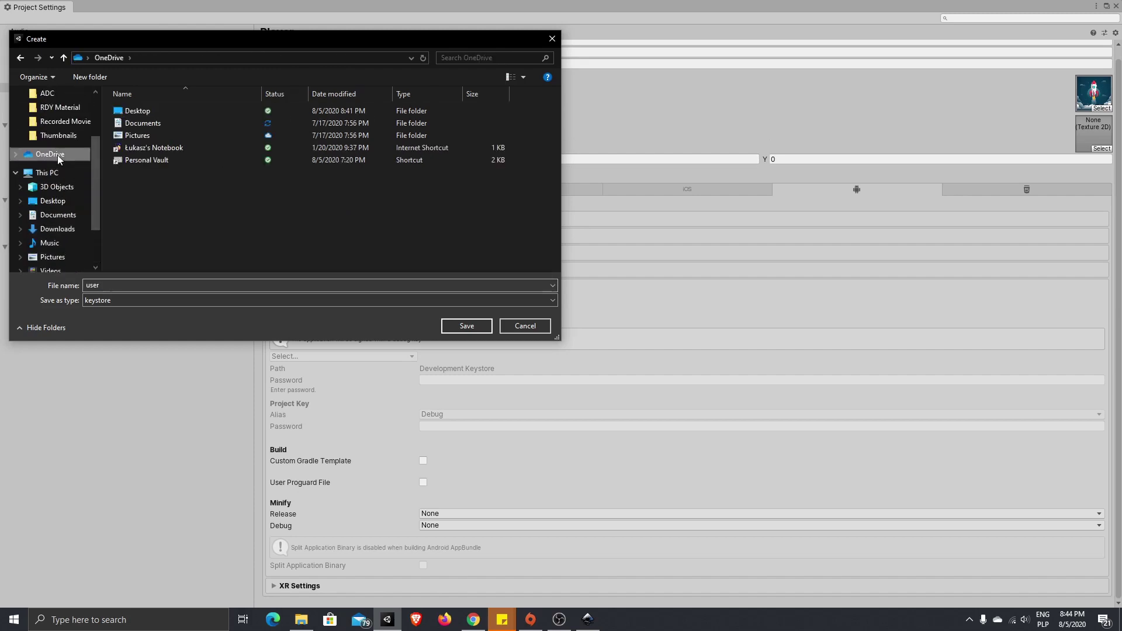
double_click(163, 110)
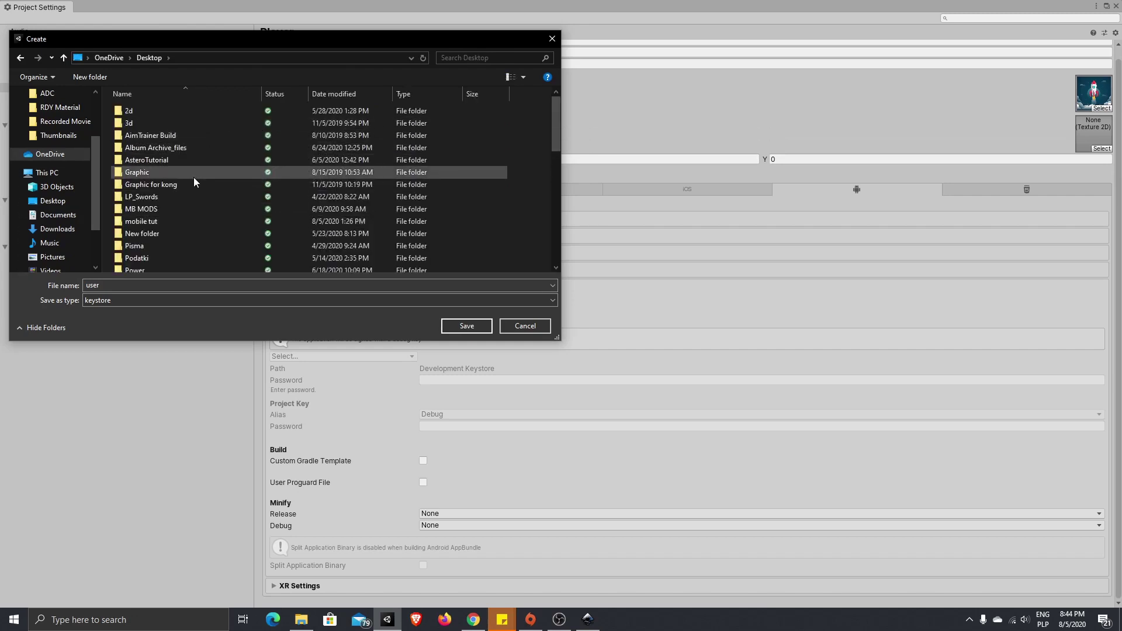
double_click(241, 160)
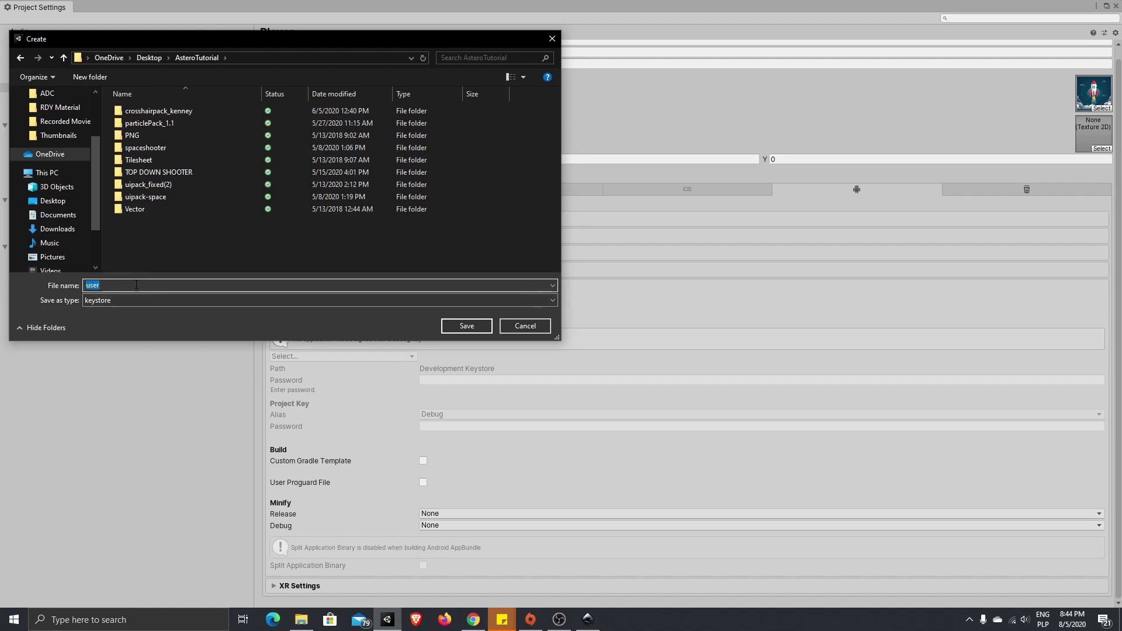
type("keystor")
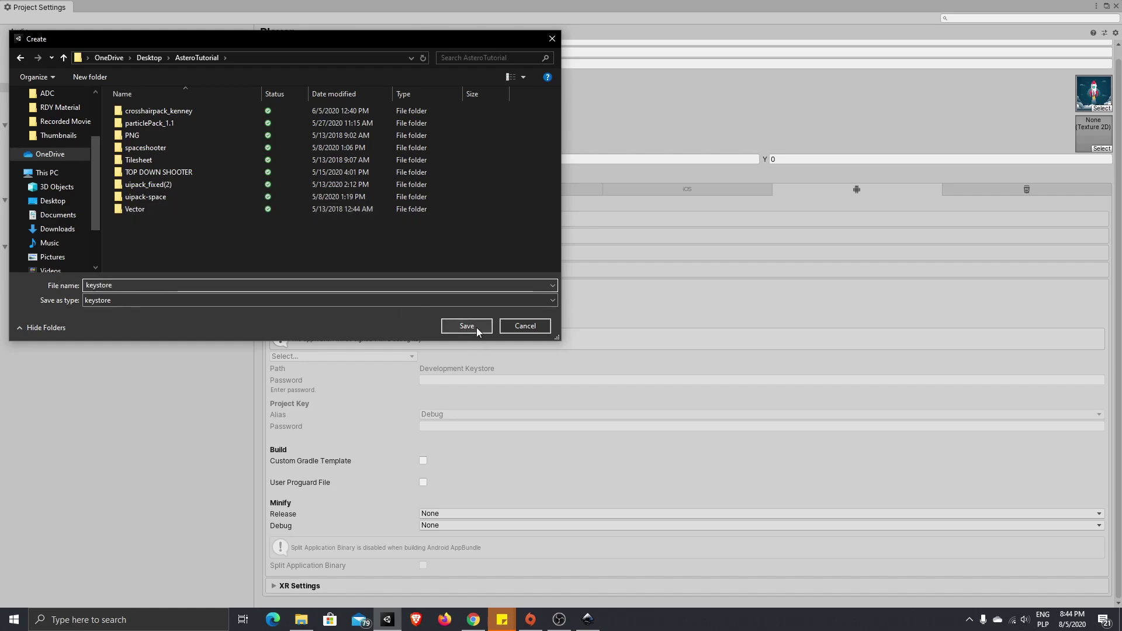
Step: Save the keystore in AsteroTutorial, then enter and confirm its password
left_click(476, 327)
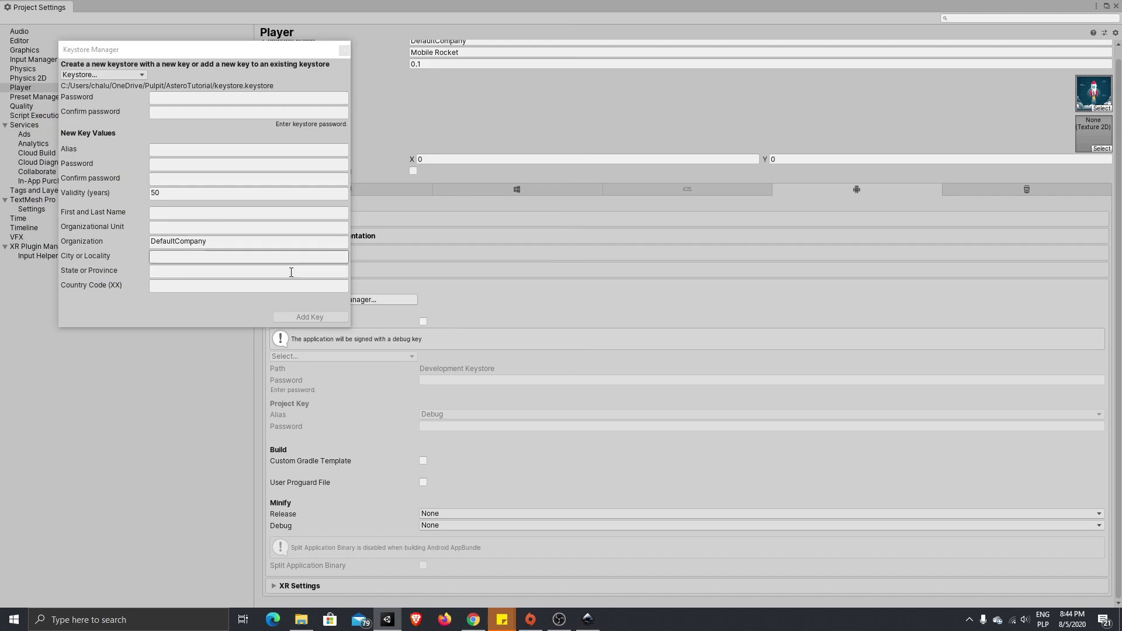
left_click(185, 96)
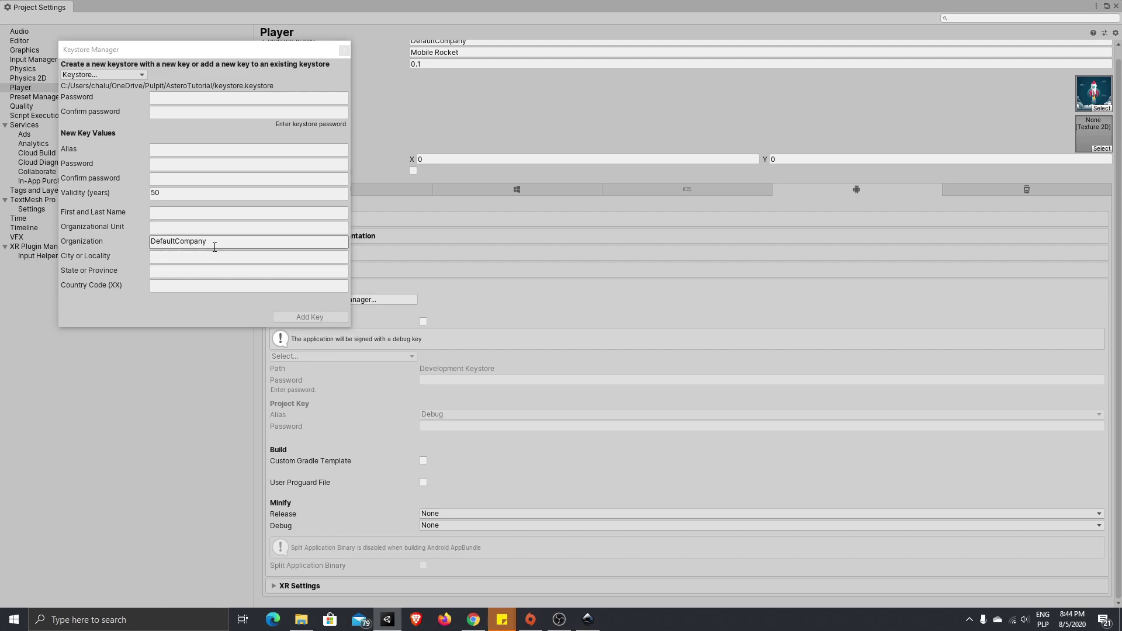
left_click(202, 97)
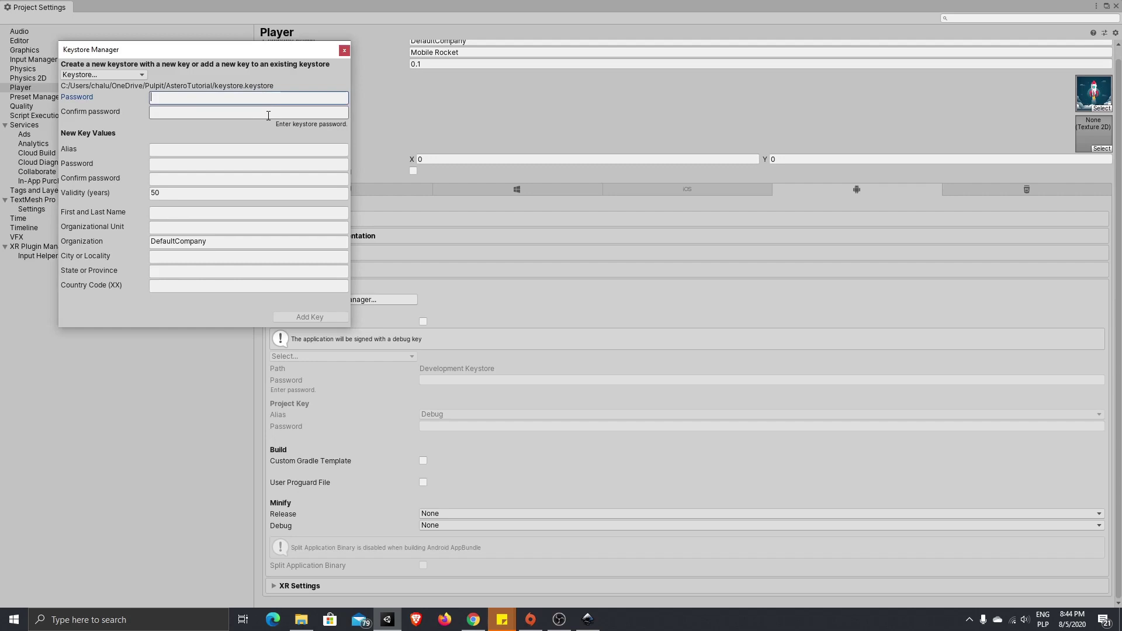
type("***********")
left_click(257, 113)
type("*")
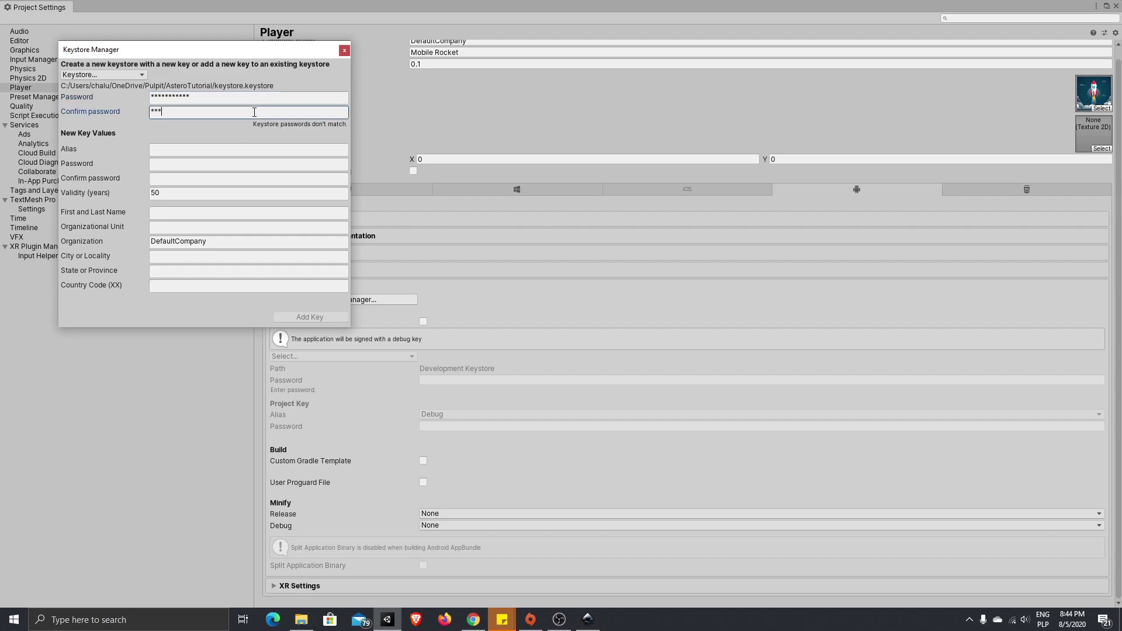
type("**********")
Step: Change the Organization from DefaultCompany to GrizzlyPunchGames
left_click(158, 241)
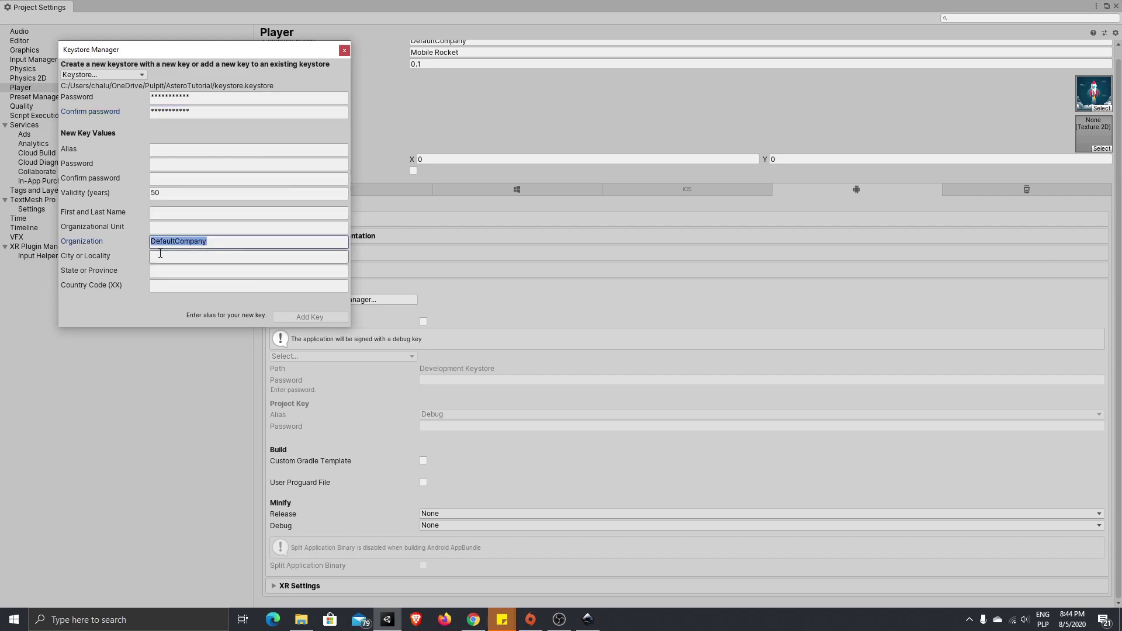
type("GrizzlyPunchGames")
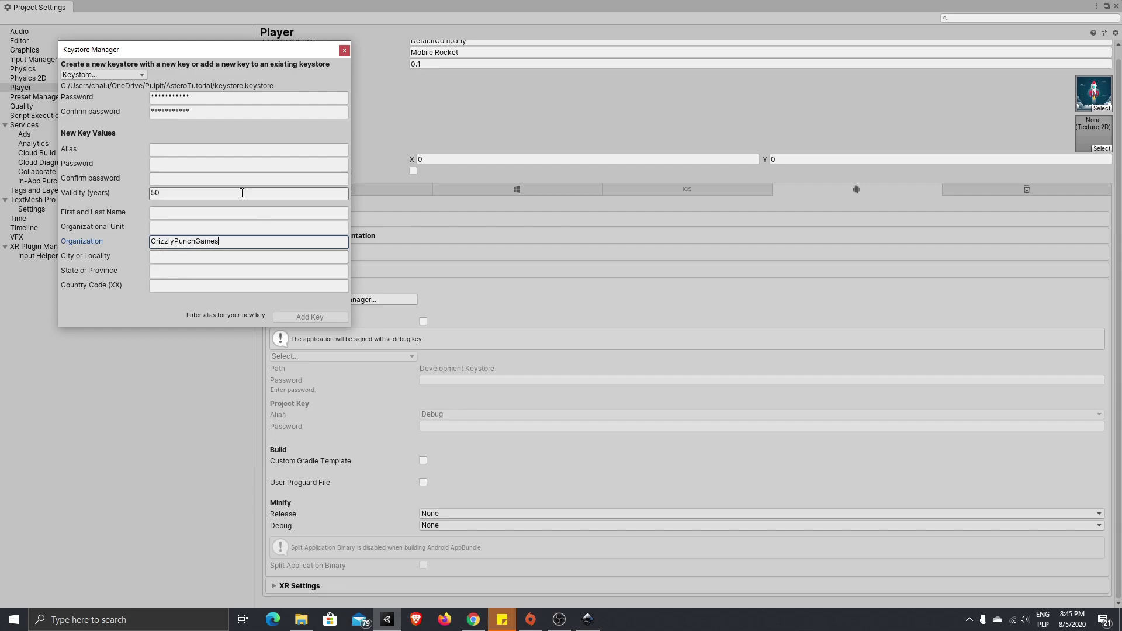
left_click(175, 241)
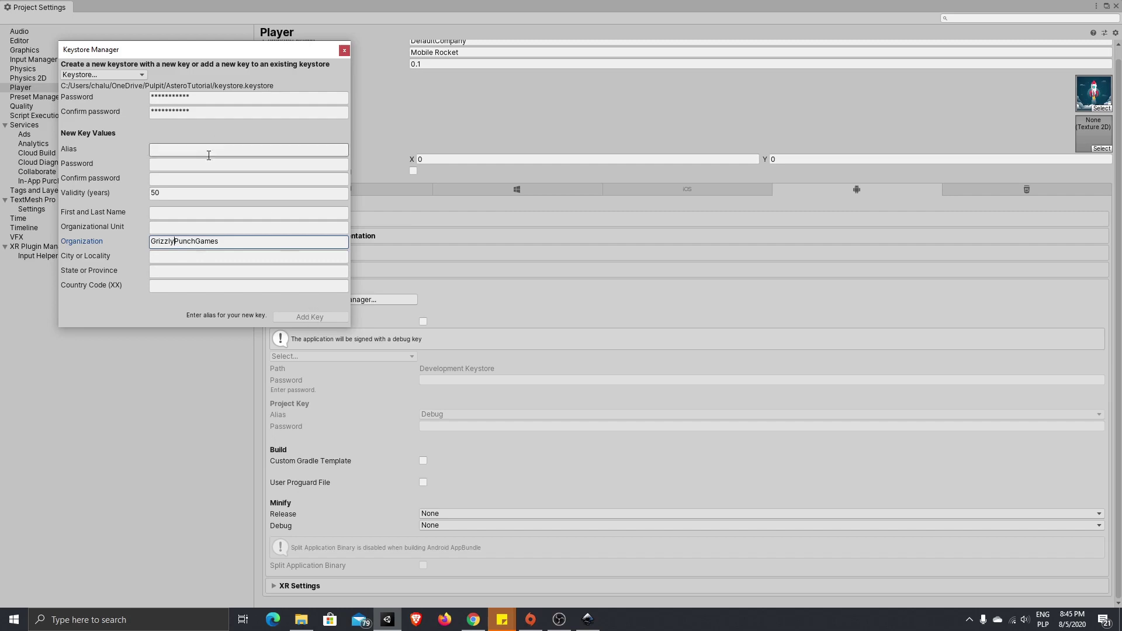
Step: Enter and confirm the new key's password
left_click(164, 152)
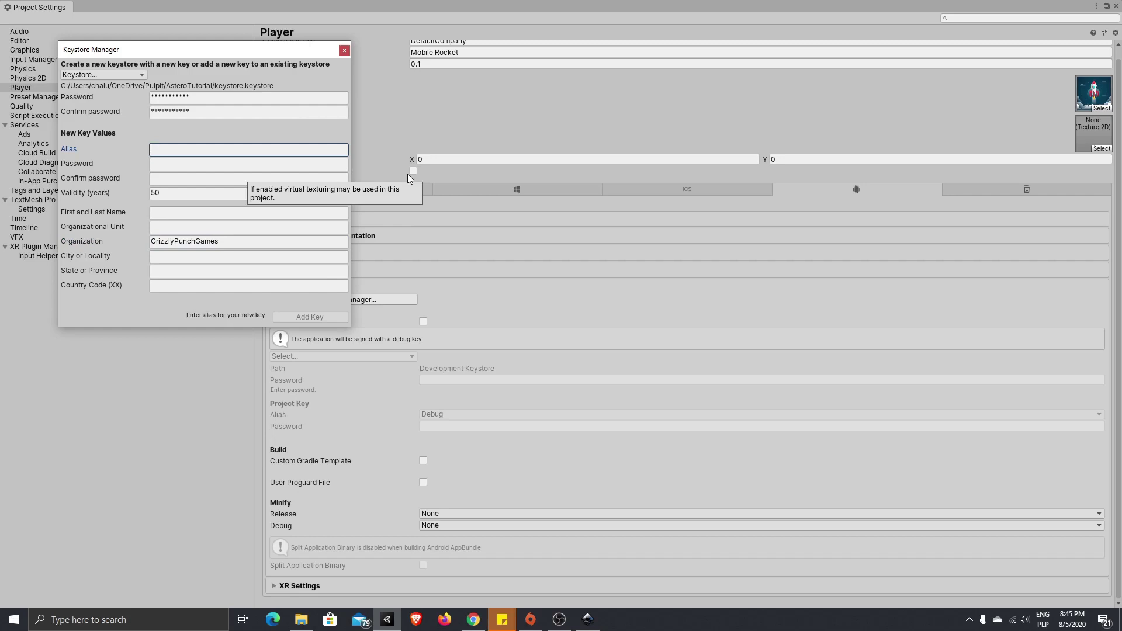
left_click(181, 166)
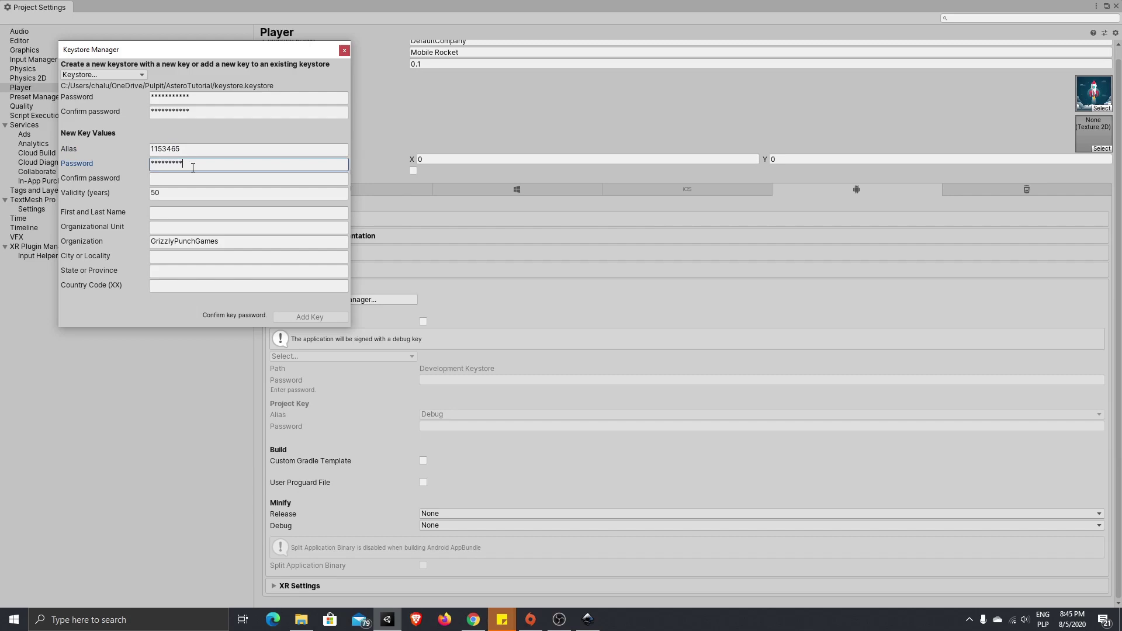
left_click(188, 179)
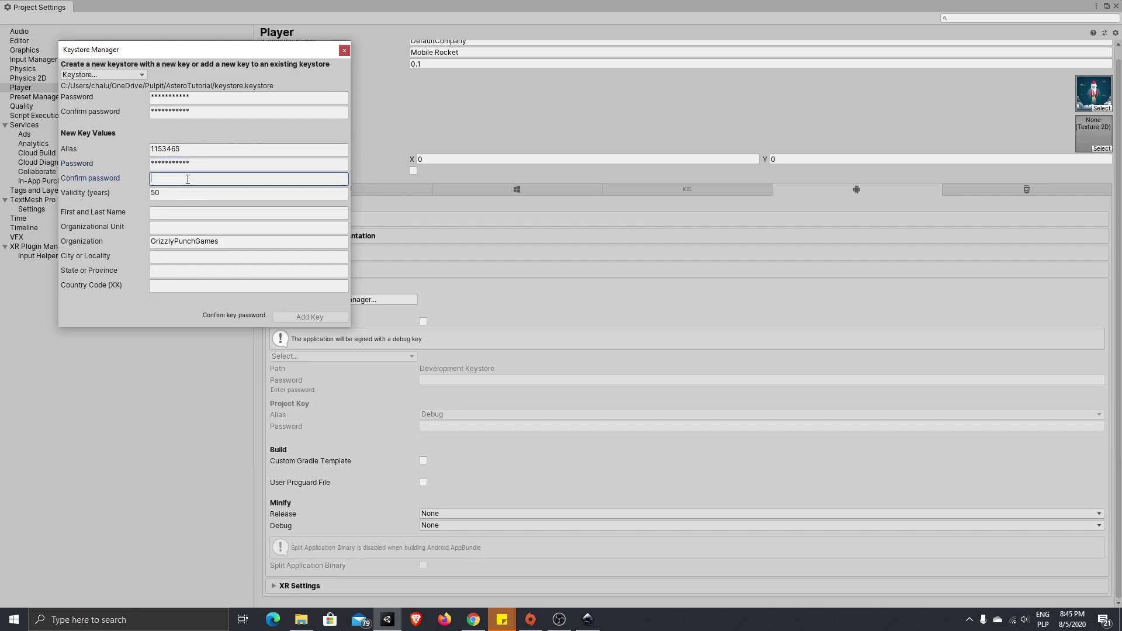
key("shift+Tab")
key("shift+Tab")
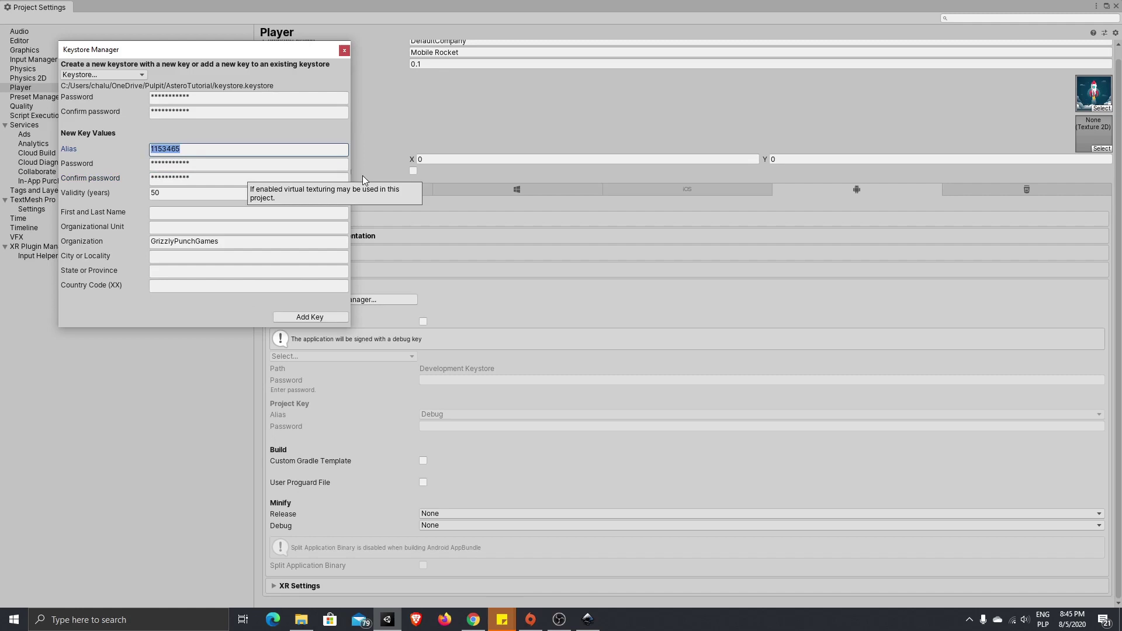
Step: Set the key alias to MRT and add the key to the keystore
type("A")
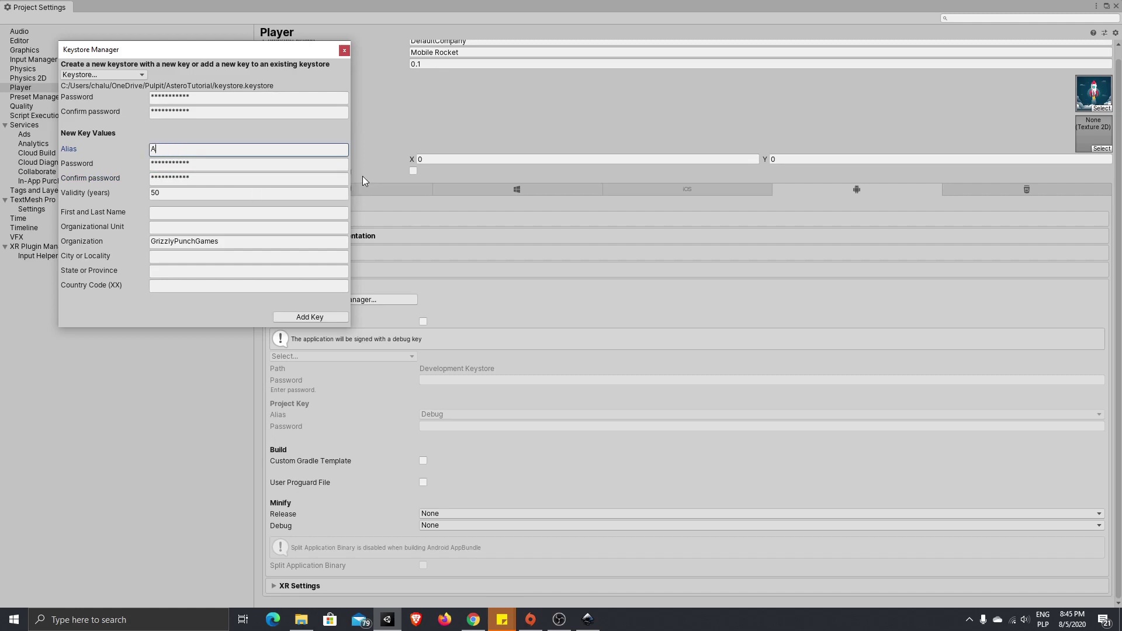
key("BackSpace")
type("MRT")
left_click(318, 317)
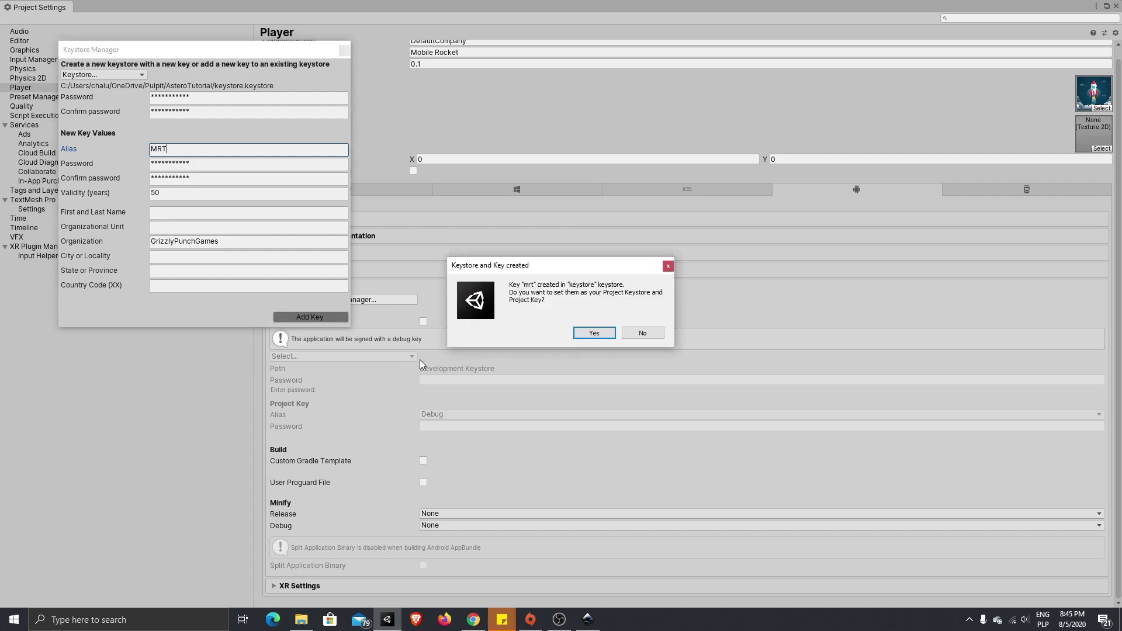
Step: Make the new keystore the project's own, use IL2CPP scripting backend, and enable ARM64
left_click(593, 333)
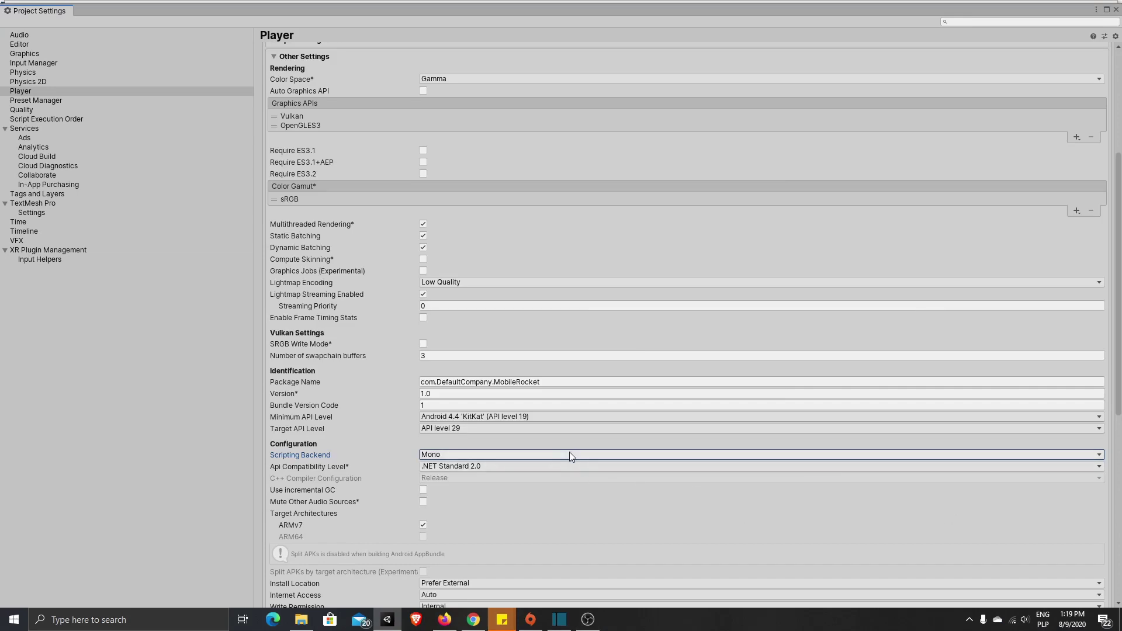
left_click(478, 453)
left_click(458, 482)
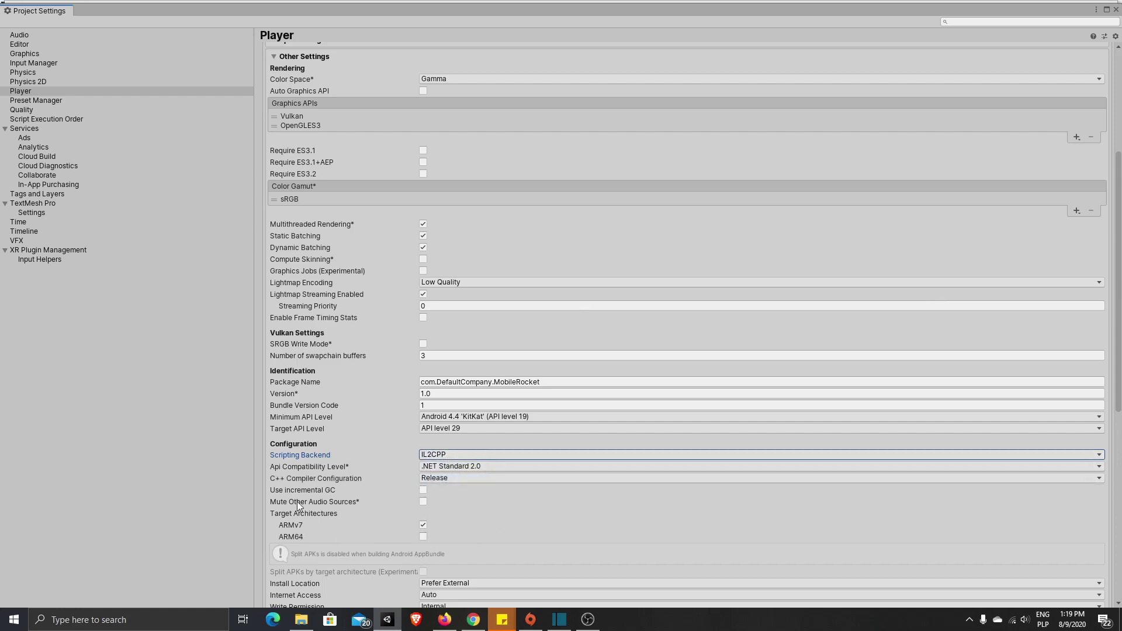
left_click(423, 536)
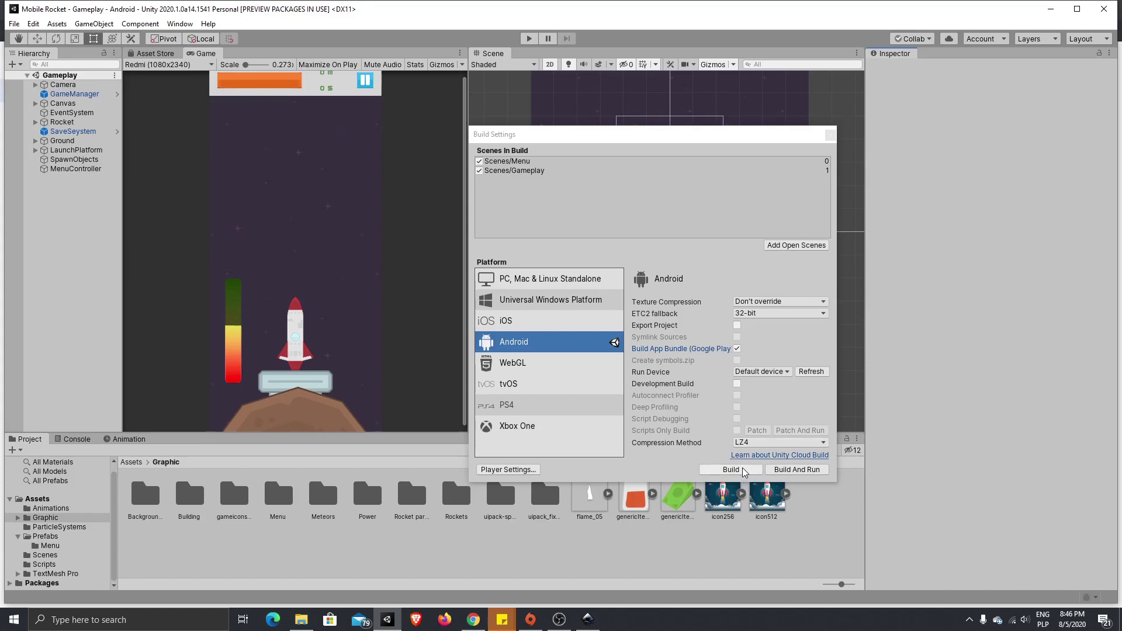
Step: Build the Android app bundle as MRT in the Desktop AsteroTutorial folder
left_click(731, 470)
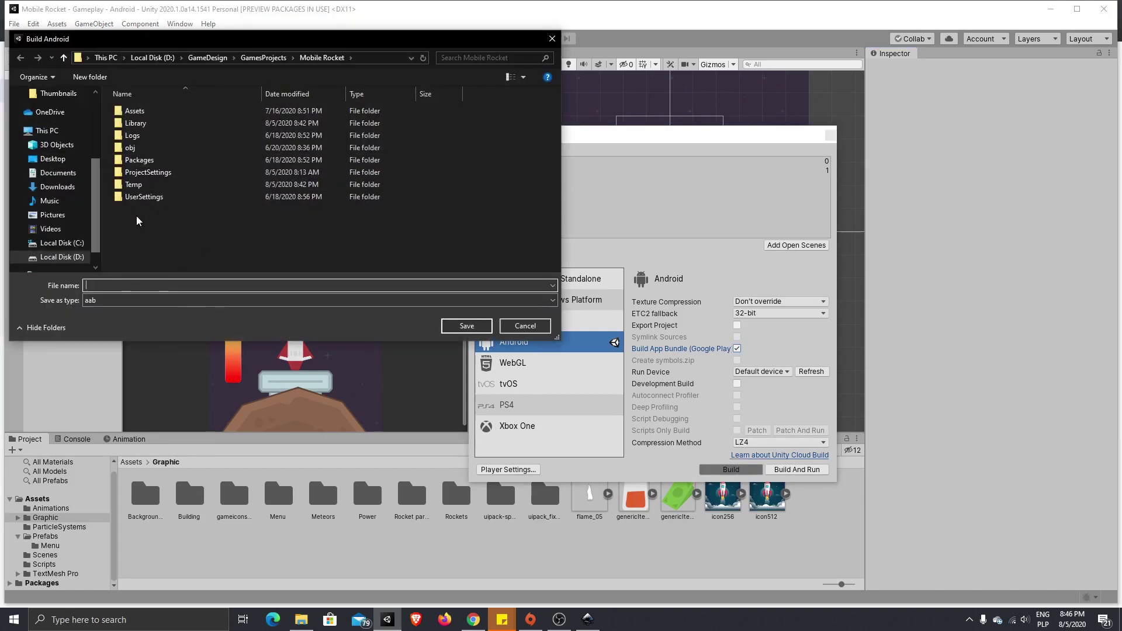
left_click(52, 158)
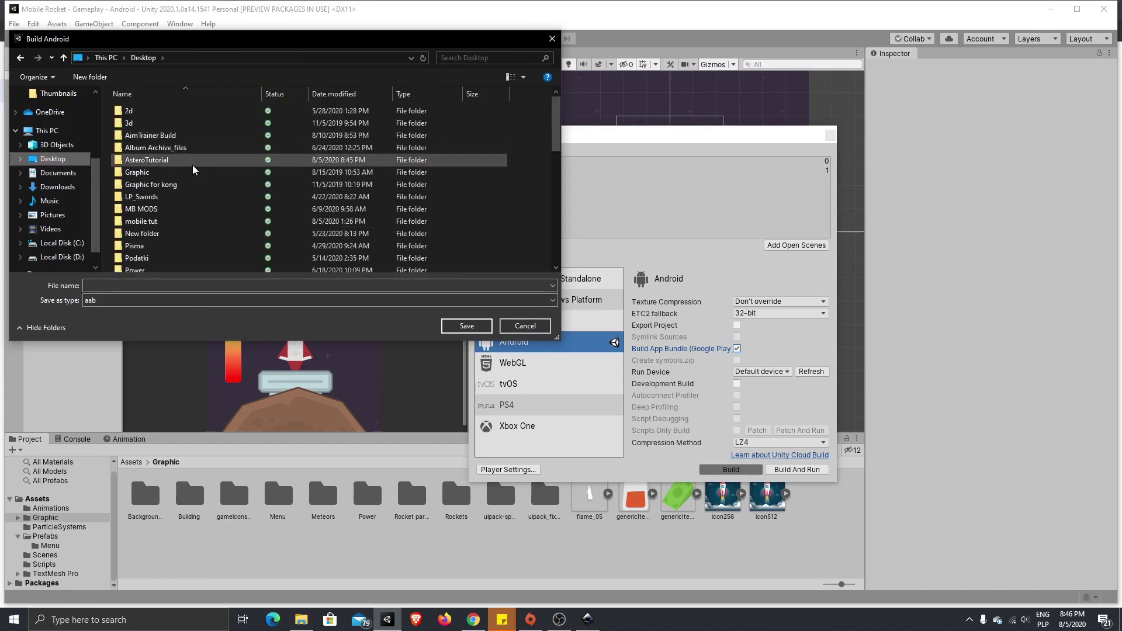
double_click(146, 160)
left_click(123, 284)
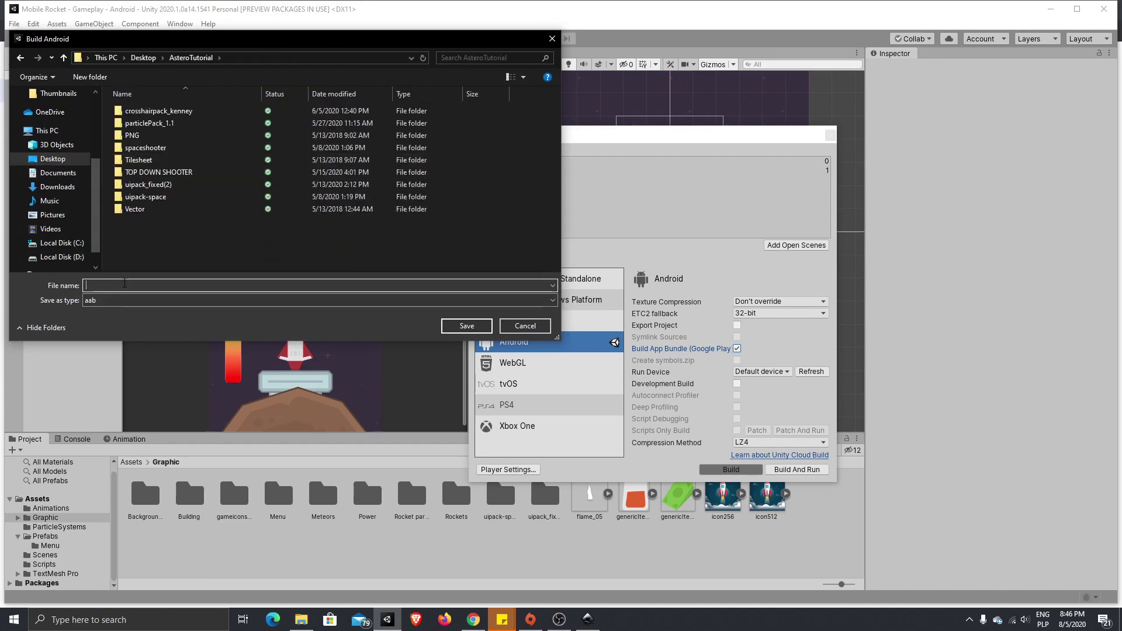
type("MRT")
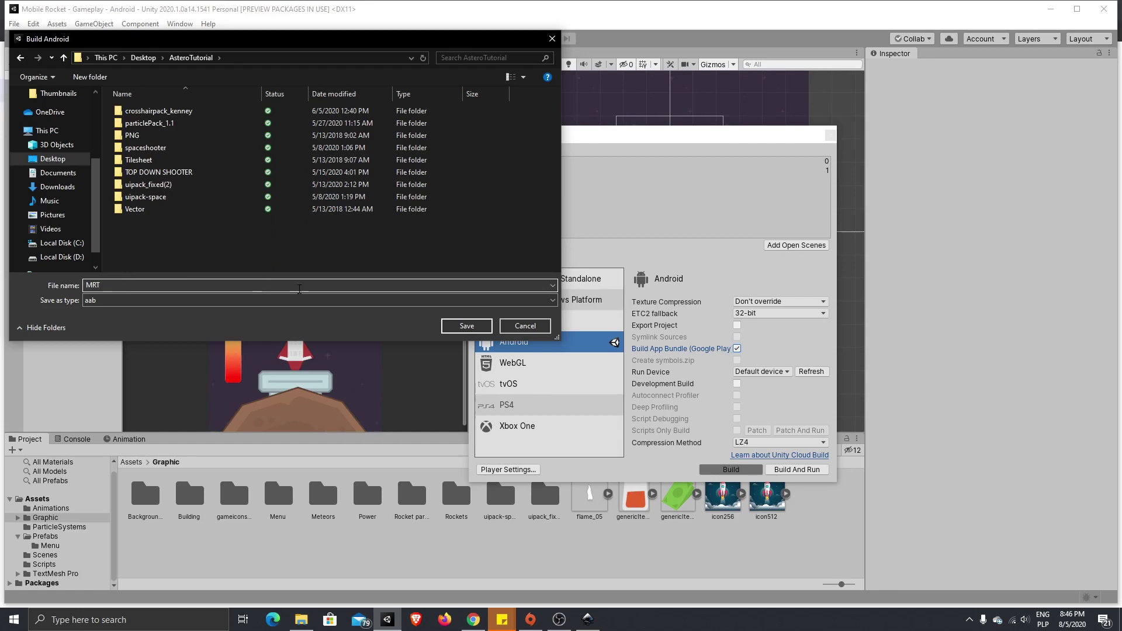
left_click(477, 328)
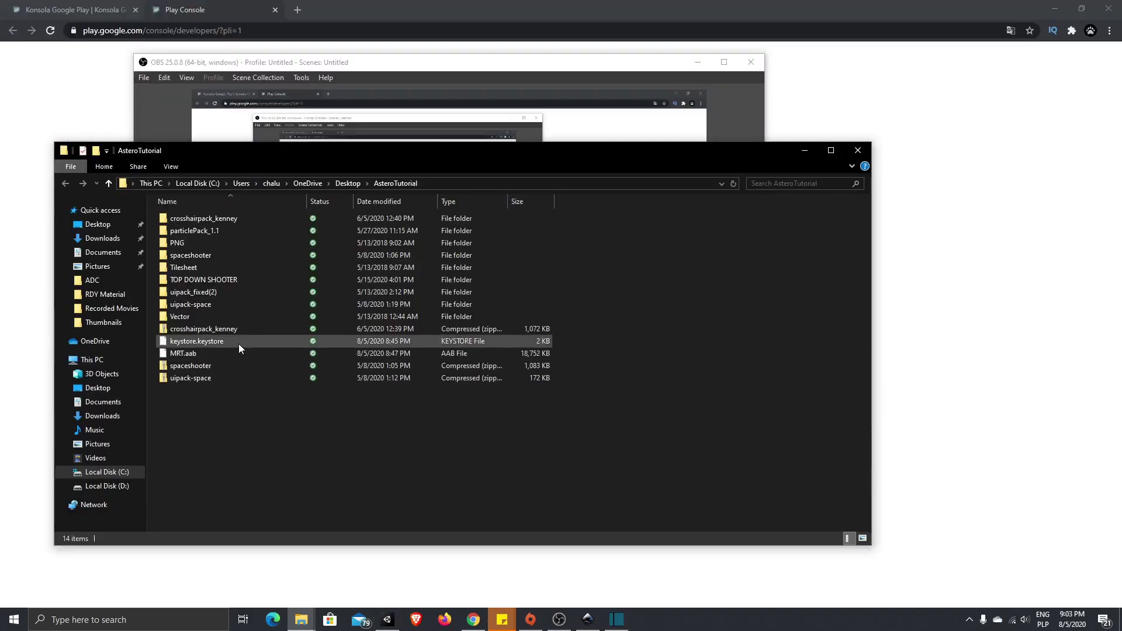
Step: Select MRT.aab in AsteroTutorial, then switch to the Play Console browser window
left_click(246, 349)
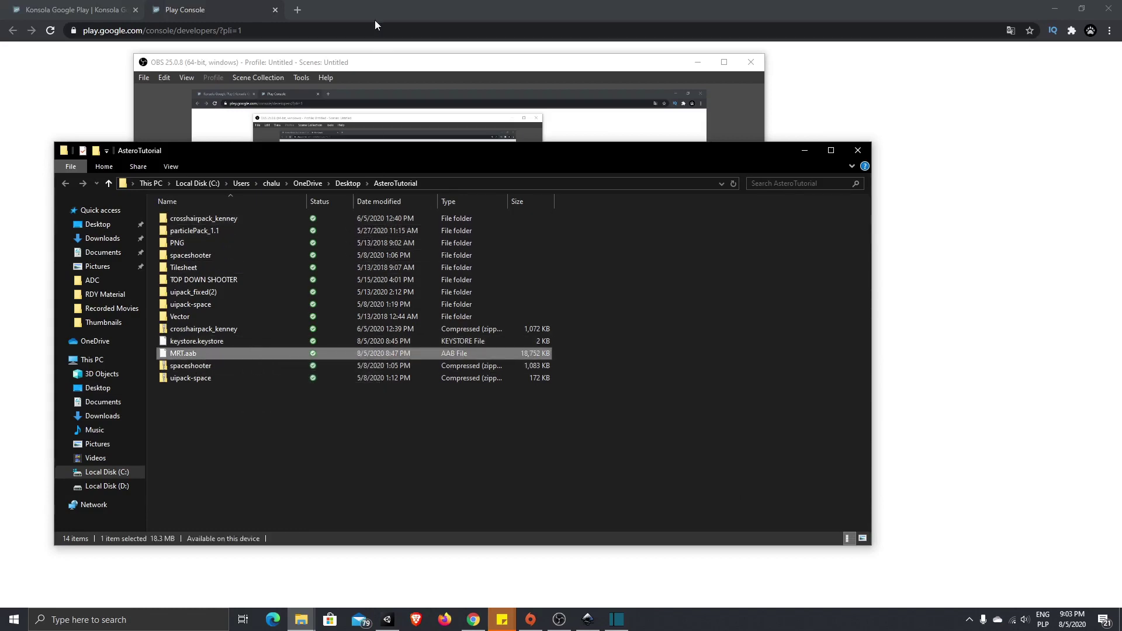
left_click(207, 6)
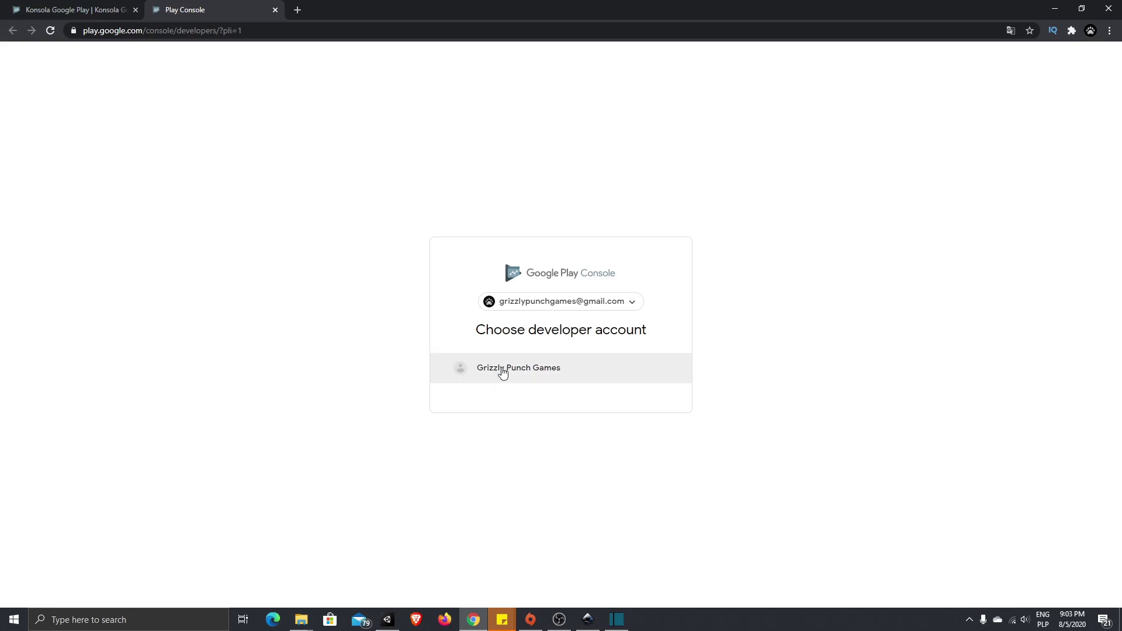
Step: Choose the Grizzly Punch Games developer account to reach its All apps page
left_click(503, 372)
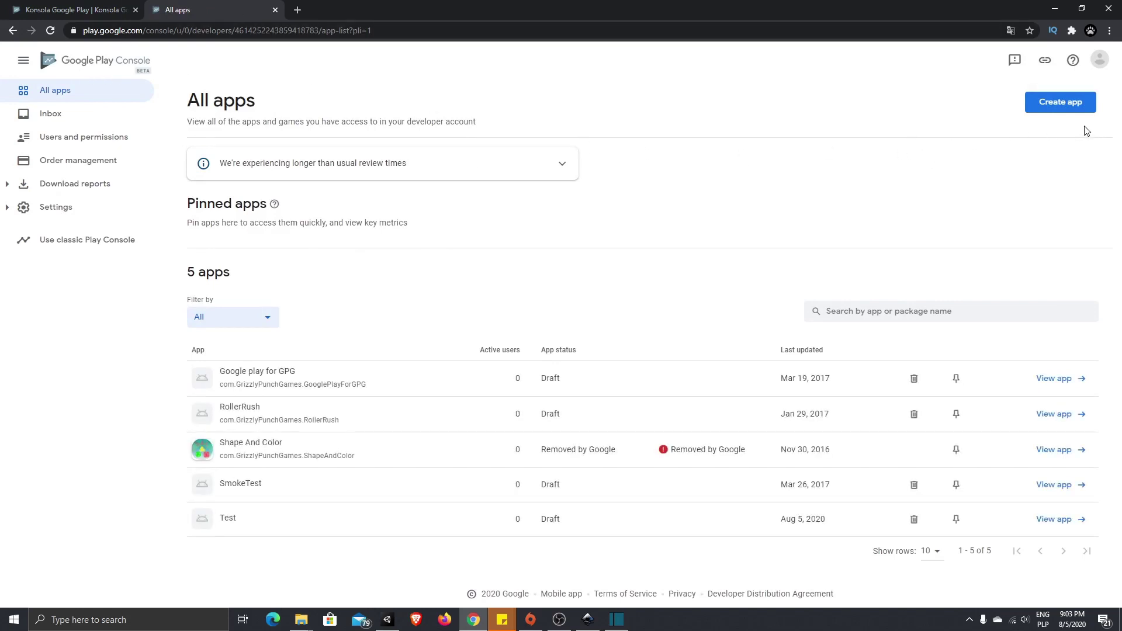
Step: Create app MRT as a free Game, ticking the Developer Program Policies and US export law declarations
left_click(1071, 103)
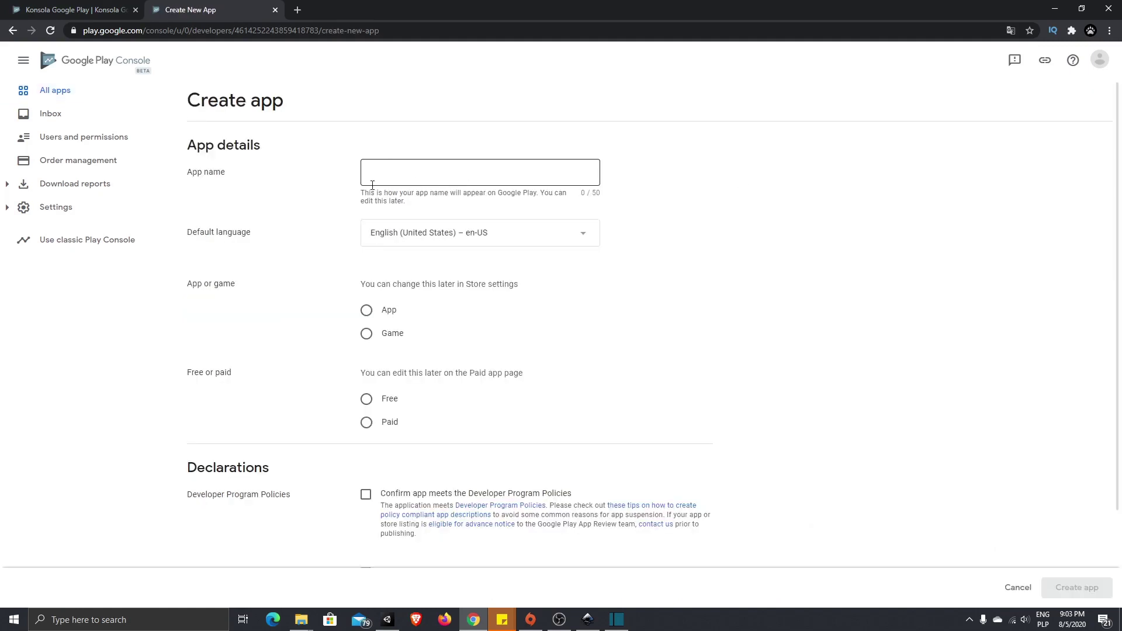
left_click(416, 179)
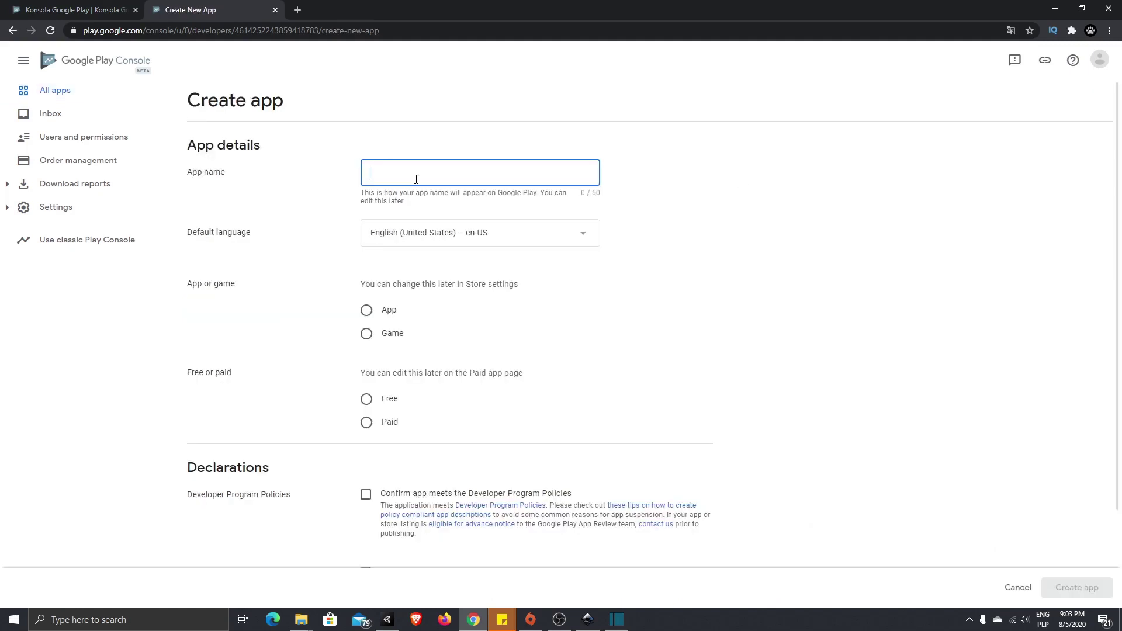
type("MRT")
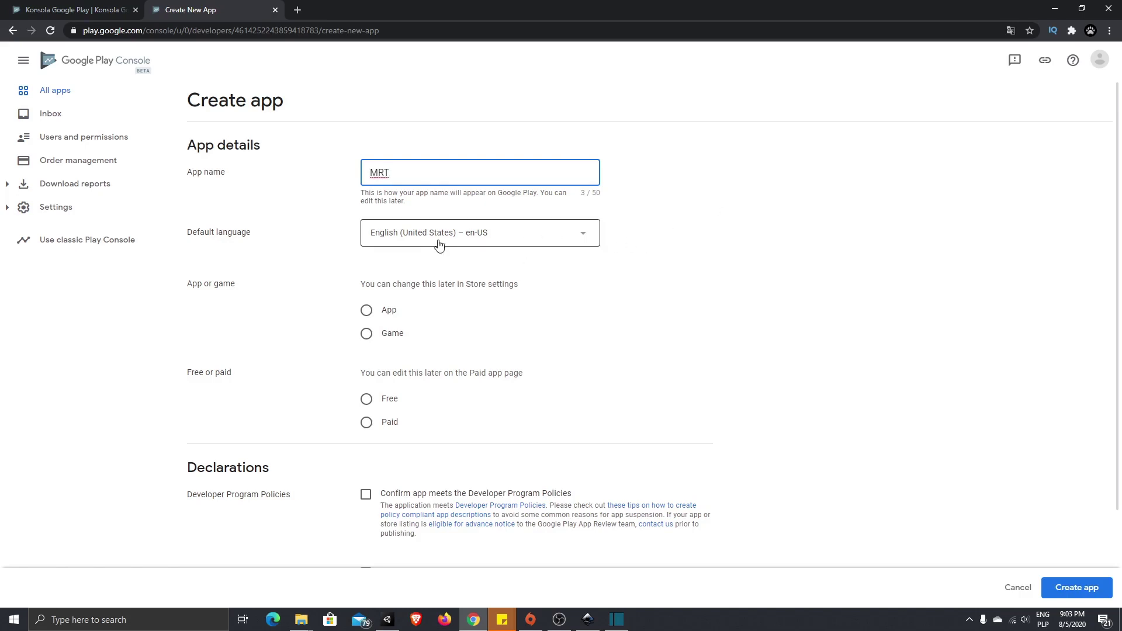
left_click(368, 334)
scroll(672, 345, "down", 1)
scroll(675, 347, "down", 1)
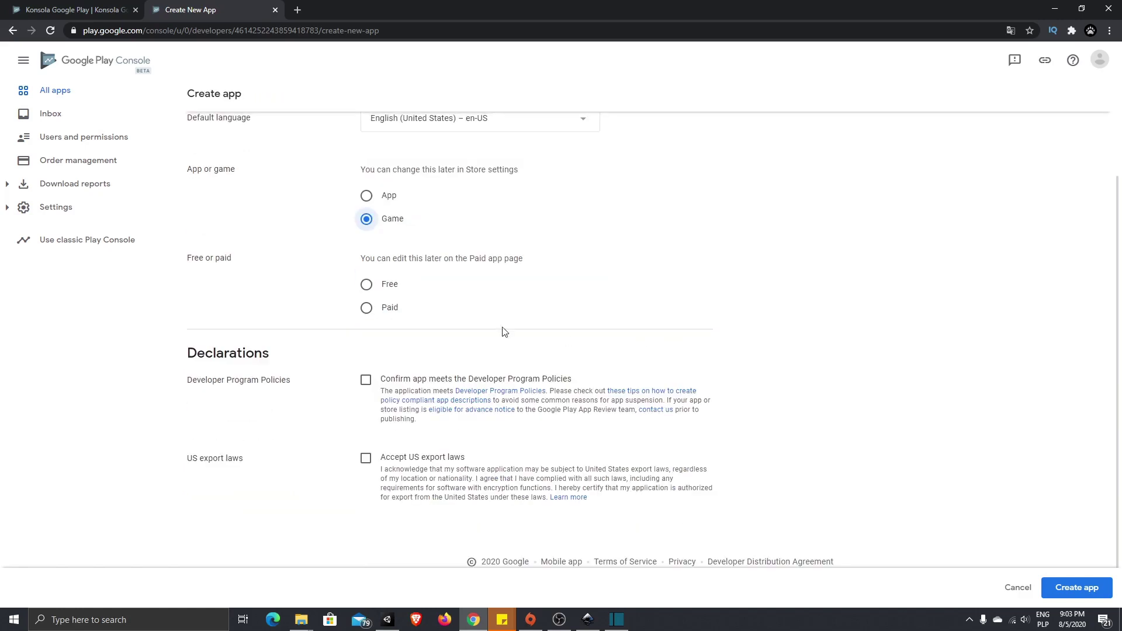
left_click(367, 283)
scroll(687, 380, "down", 1)
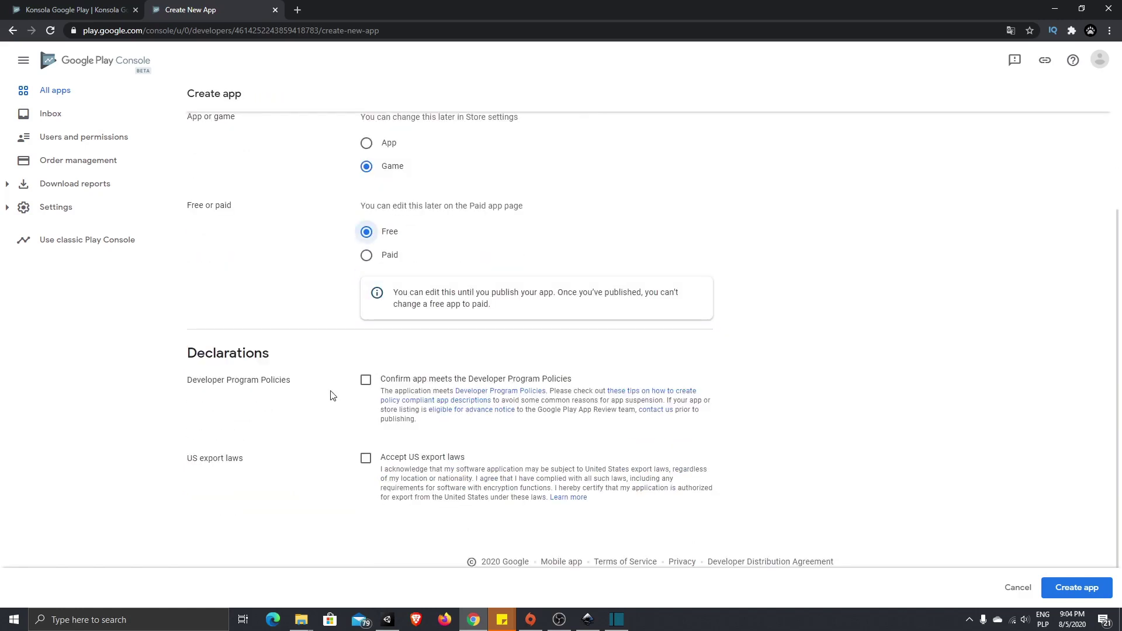
left_click(366, 380)
left_click(366, 460)
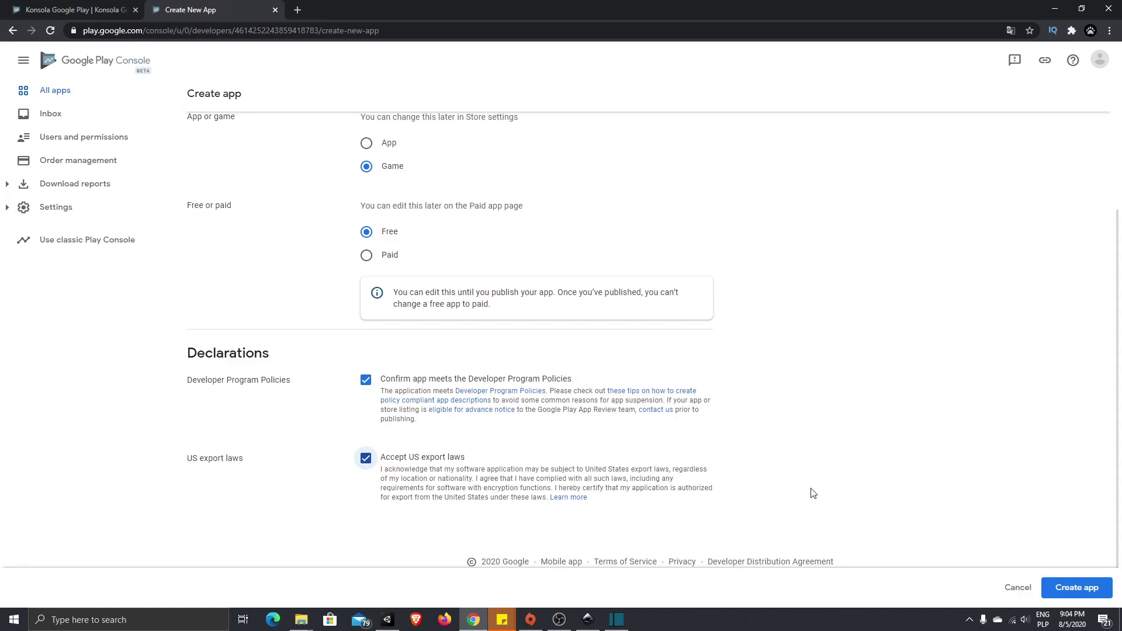
left_click(1082, 593)
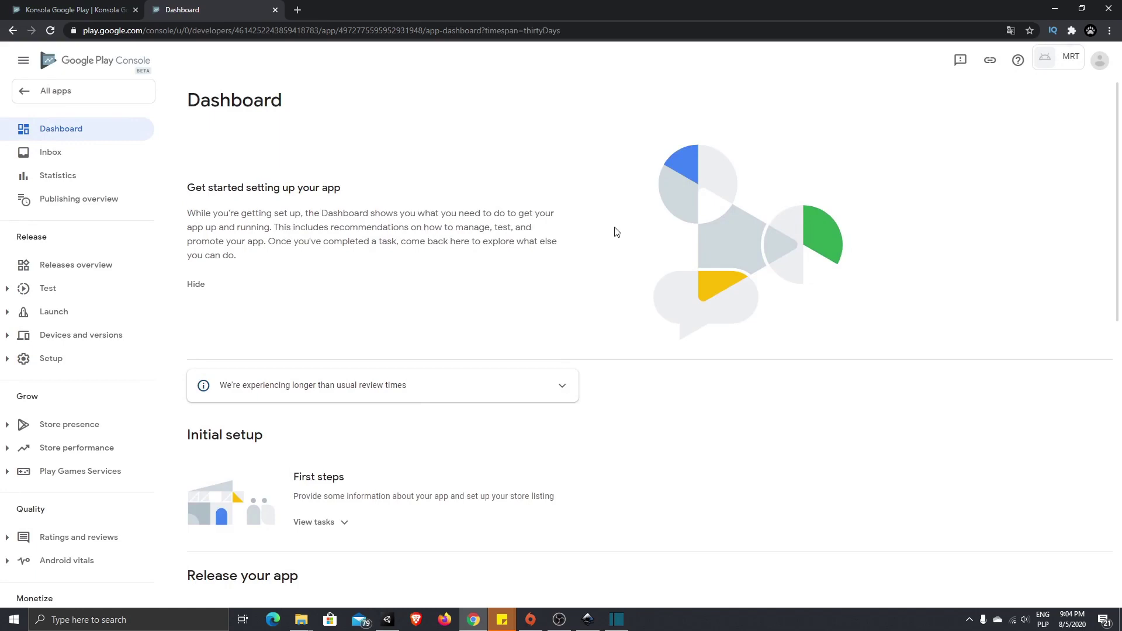
Step: Declare in App access that all functionality is available without special access, save, and return to the Dashboard
scroll(616, 230, "down", 3)
scroll(623, 237, "up", 2)
scroll(637, 188, "up", 1)
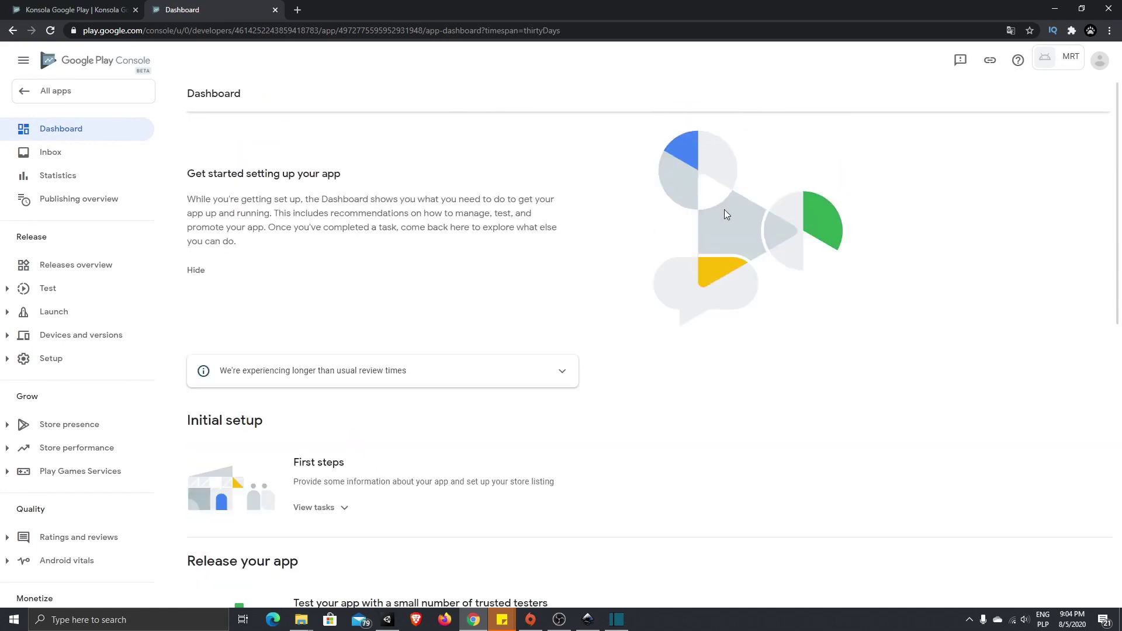
scroll(576, 231, "down", 3)
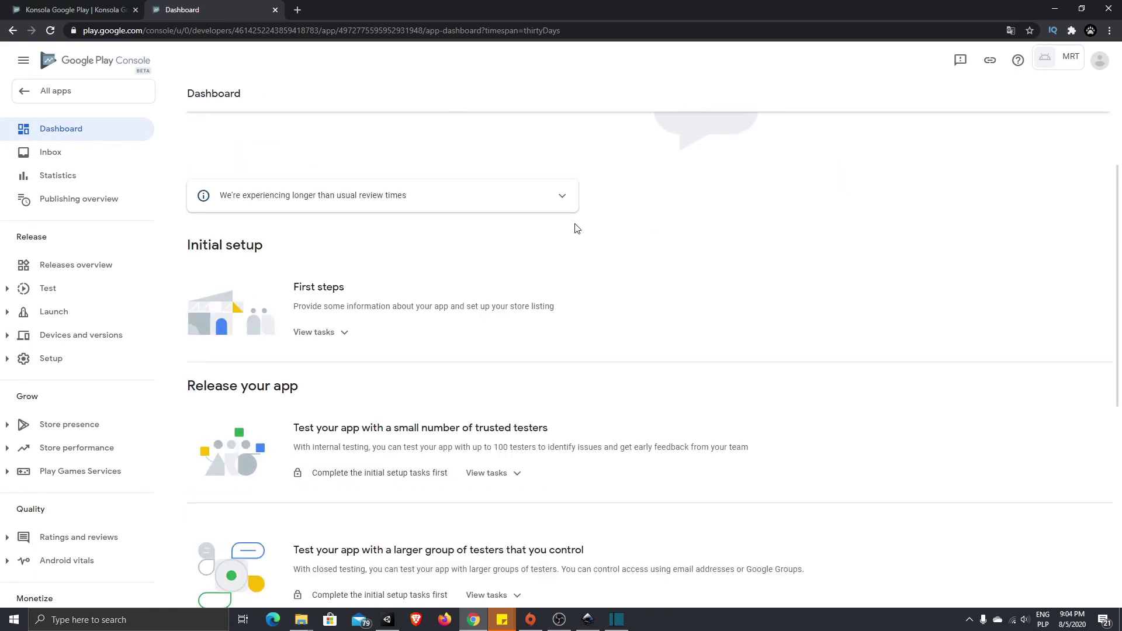
left_click(326, 332)
scroll(654, 358, "down", 2)
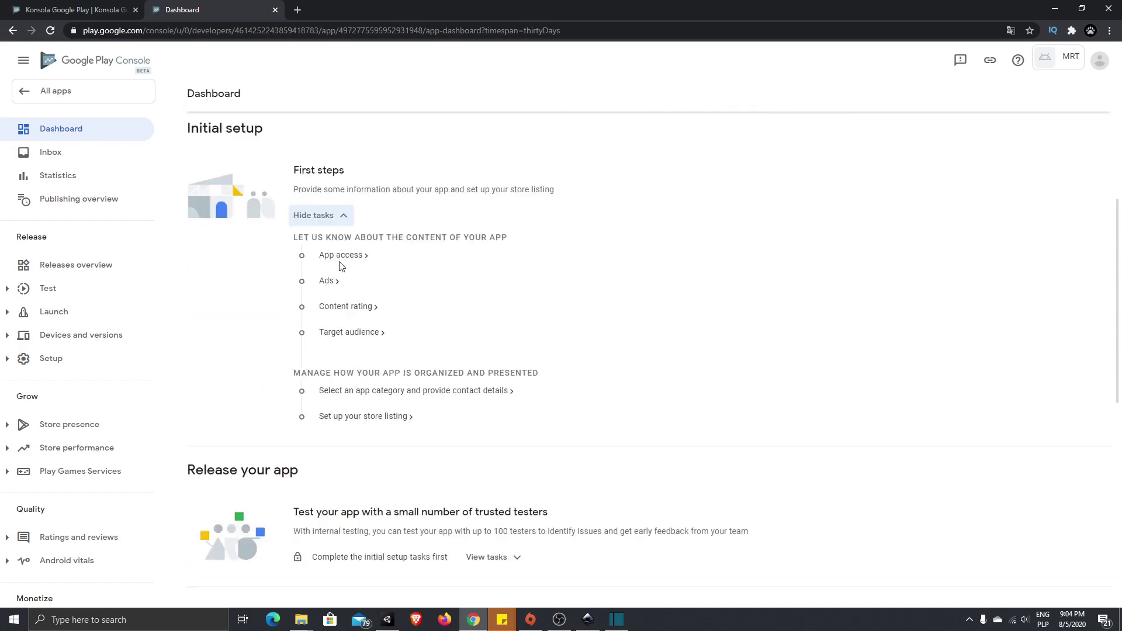
left_click(374, 258)
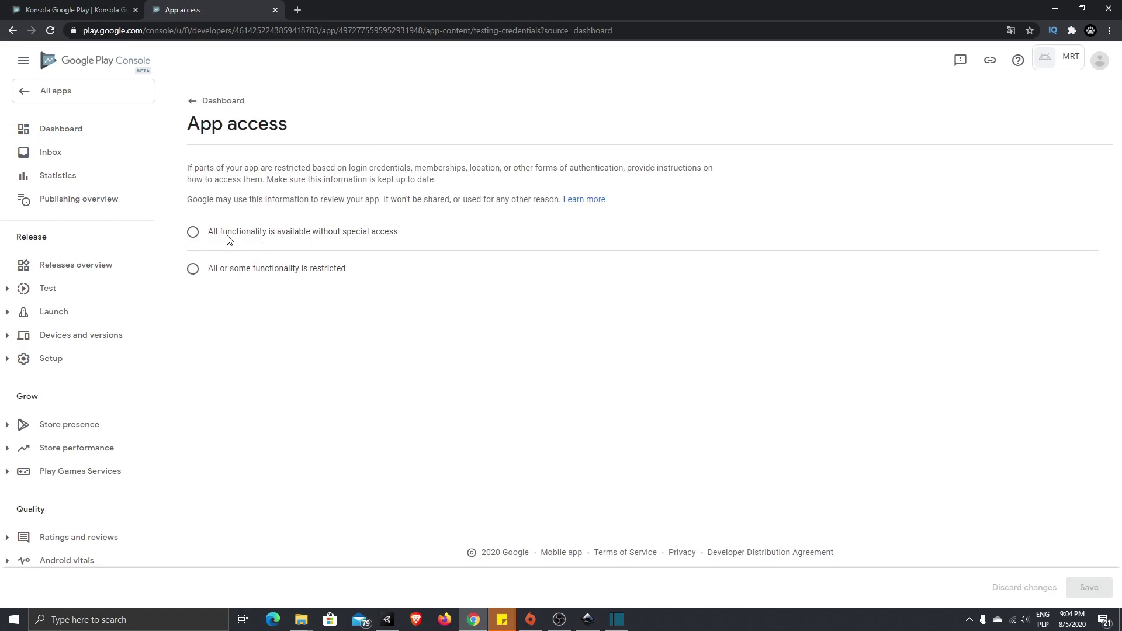
left_click(192, 232)
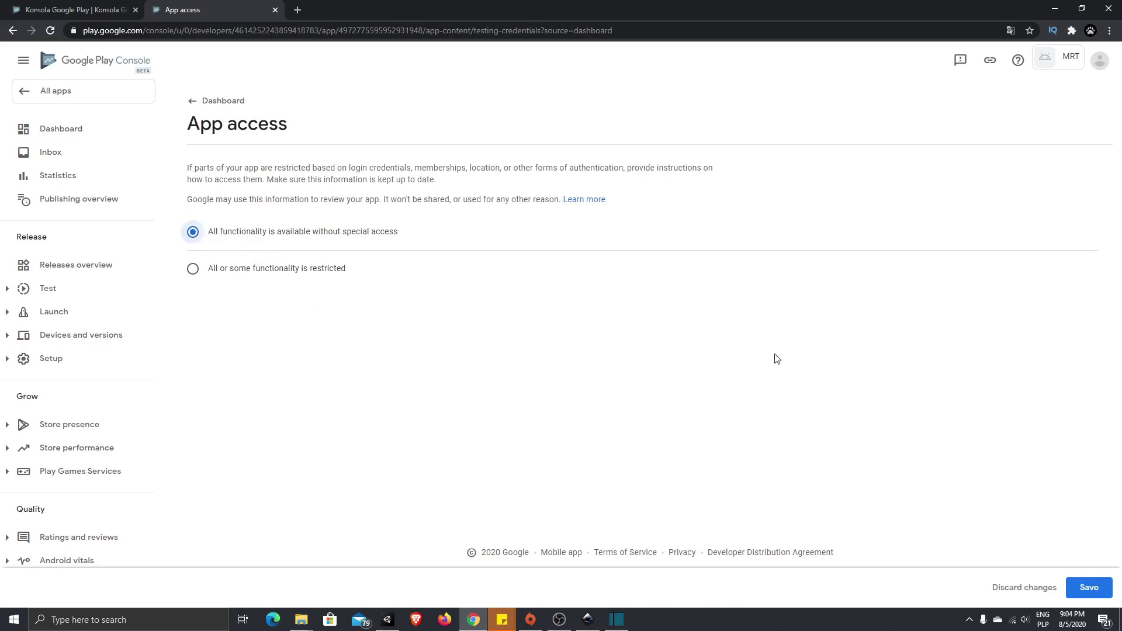
left_click(1087, 587)
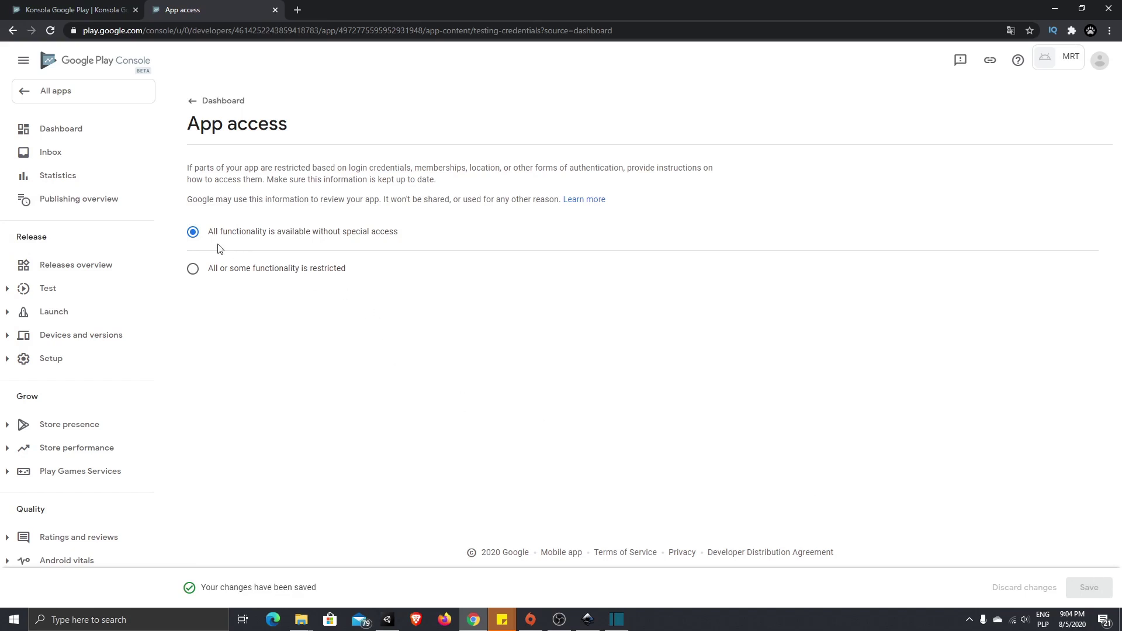
left_click(51, 128)
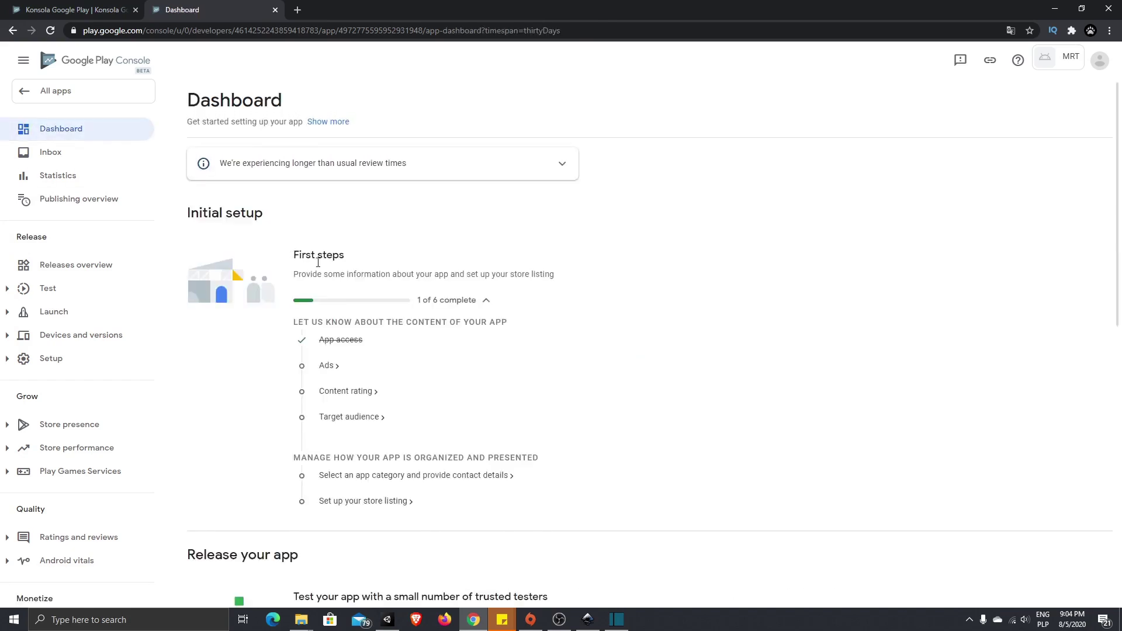
Step: Declare that MRT does not contain ads and save the declaration
scroll(403, 384, "down", 4)
scroll(403, 383, "up", 2)
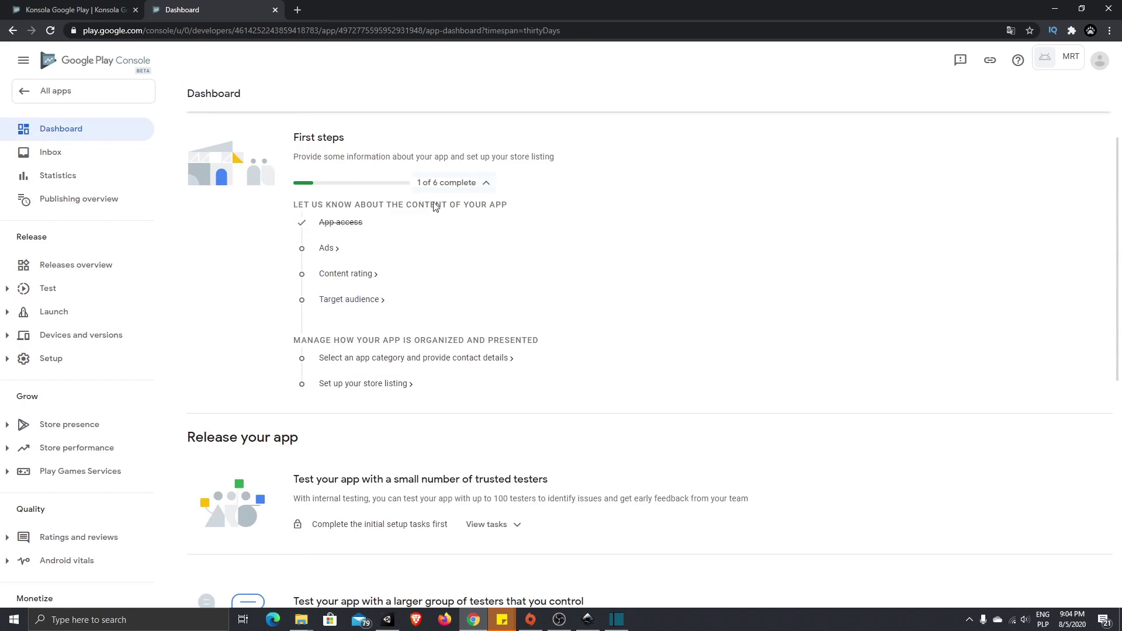
left_click(339, 249)
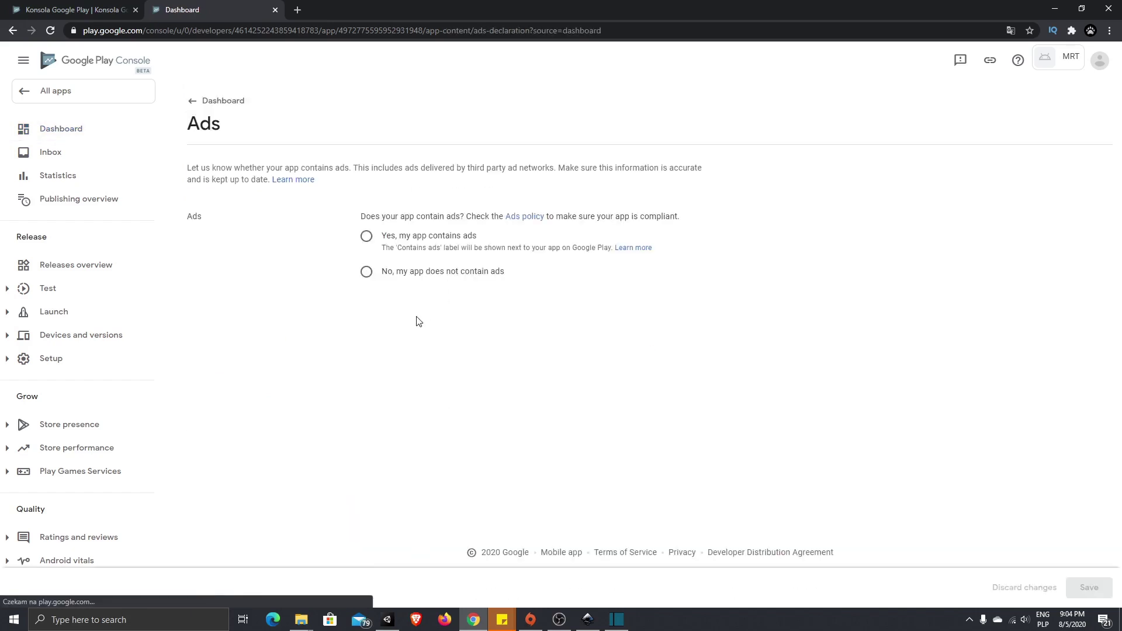
left_click(367, 272)
left_click(1090, 588)
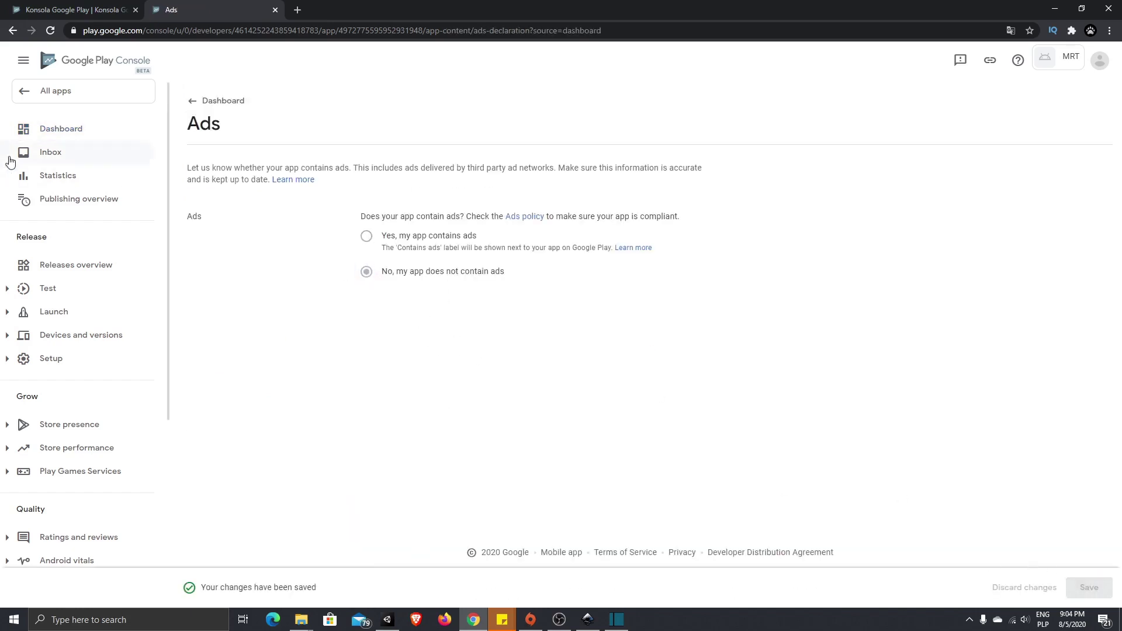
Step: Go back through All apps to MRT's dashboard
left_click(23, 90)
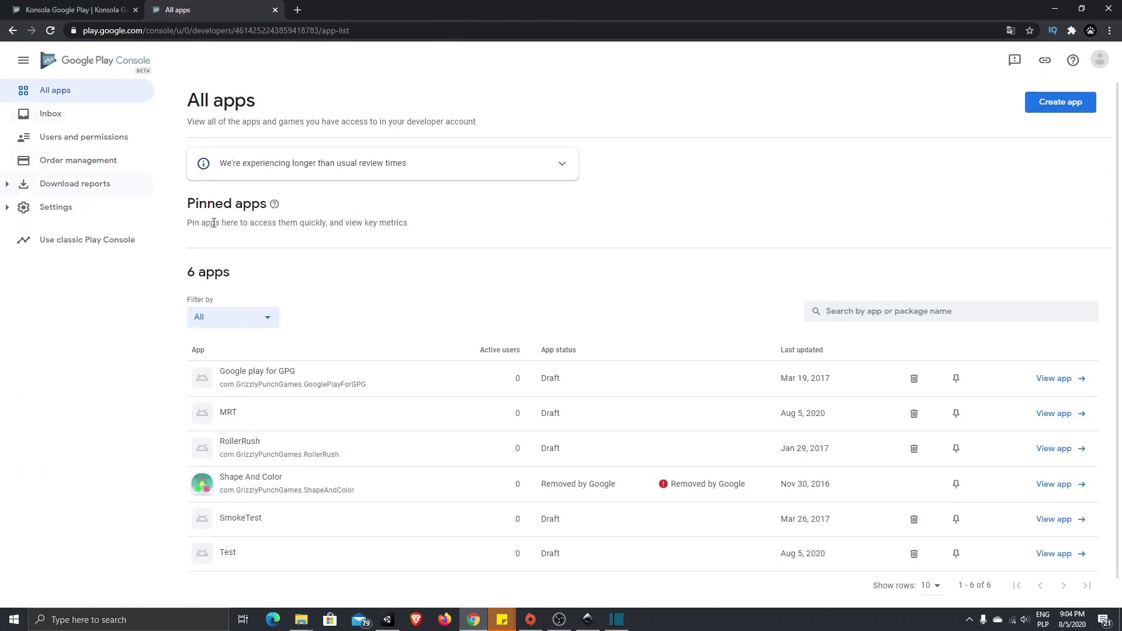
scroll(356, 503, "down", 1)
left_click(261, 388)
scroll(380, 351, "down", 1)
Step: Start MRT's content rating questionnaire and enter the contact e-mail address
left_click(415, 333)
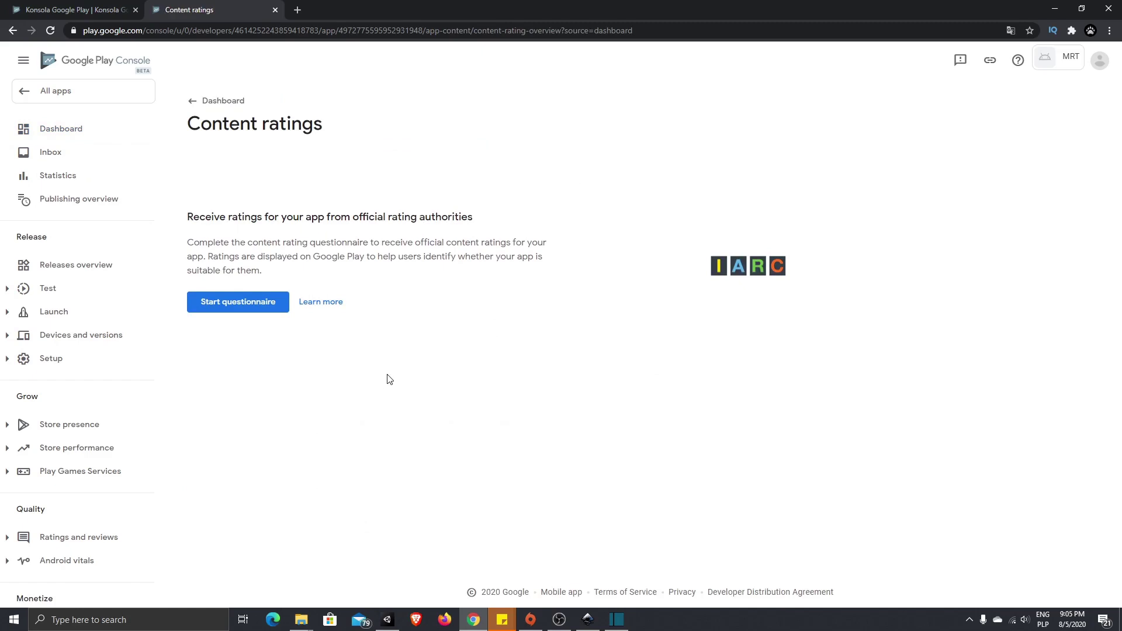
left_click(260, 305)
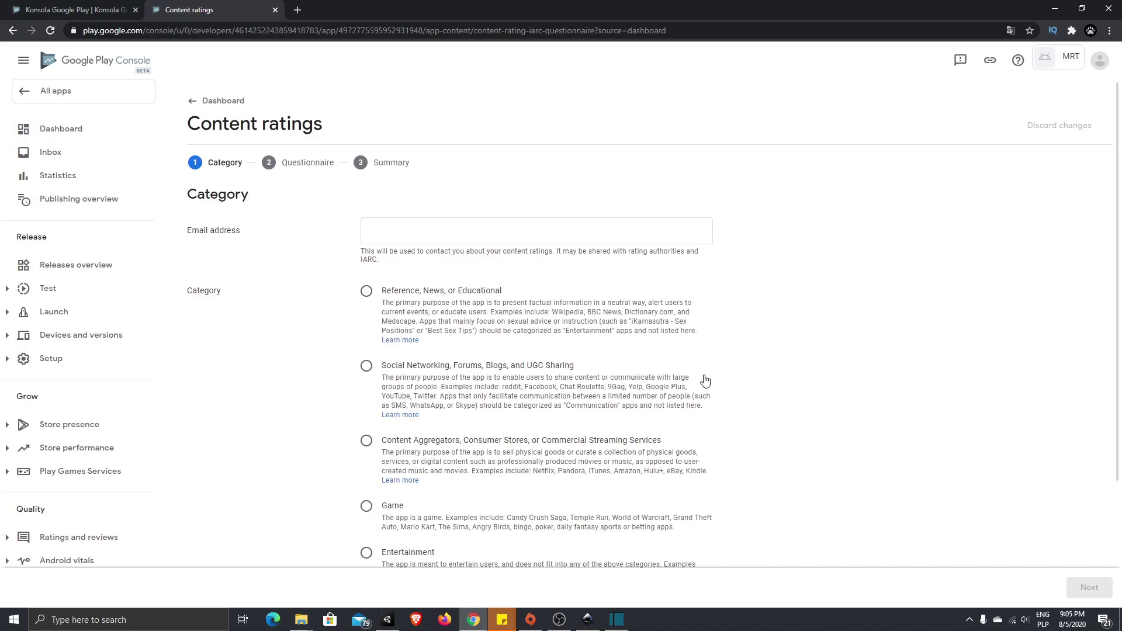
left_click(488, 224)
type("c")
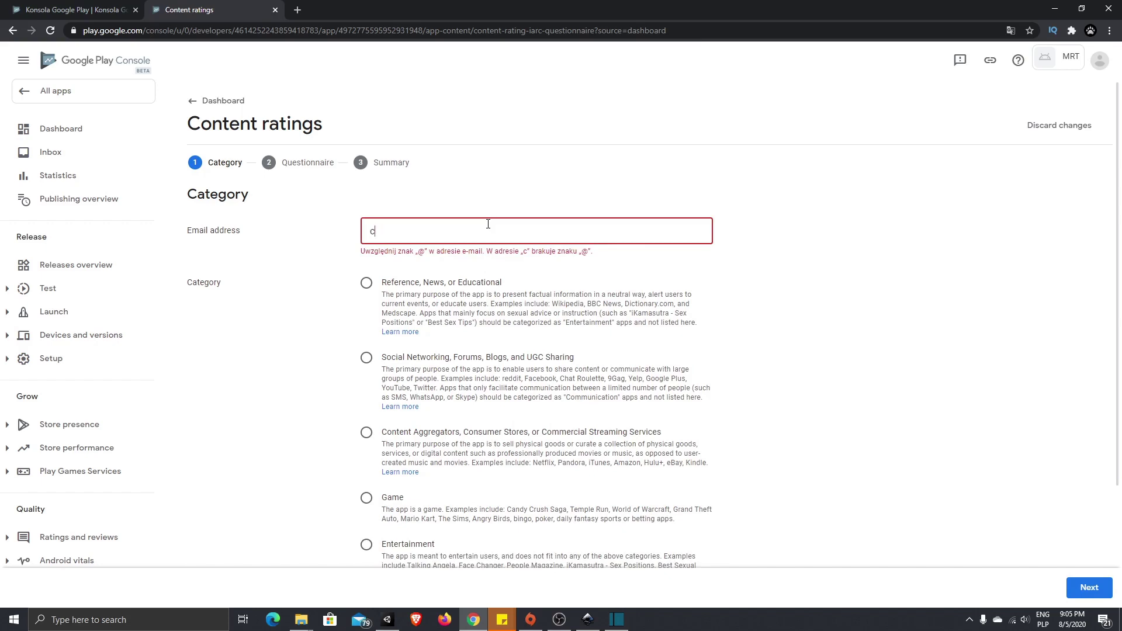
type("h")
key("BackSpace")
key("BackSpace")
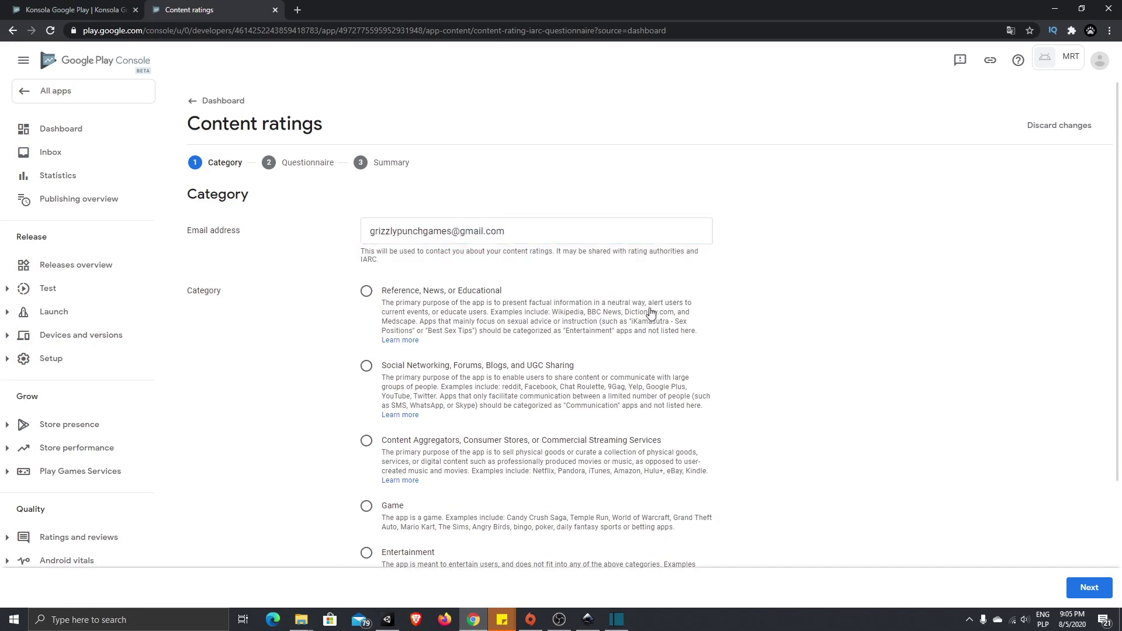
Step: Choose Game as the rating category and continue to the questions
scroll(734, 345, "down", 1)
left_click(366, 448)
scroll(771, 448, "down", 2)
left_click(1090, 587)
Step: Answer No to the violence, fear, sexuality, offensive language, controlled substance and crude humor questions
left_click(239, 298)
scroll(239, 303, "down", 2)
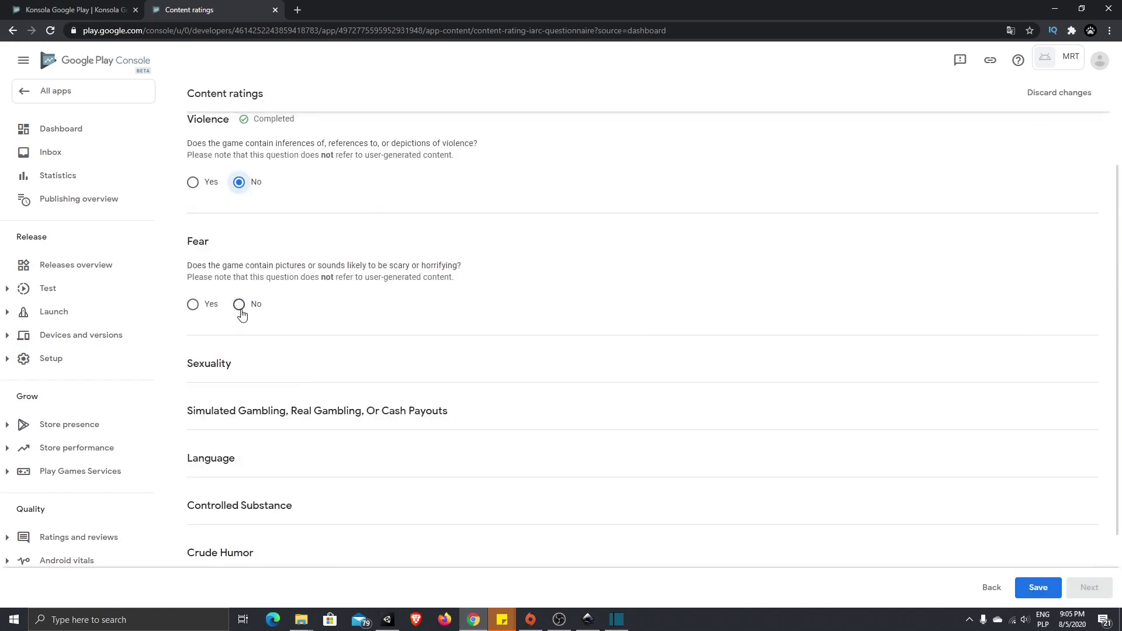
left_click(239, 303)
left_click(239, 426)
scroll(292, 444, "down", 3)
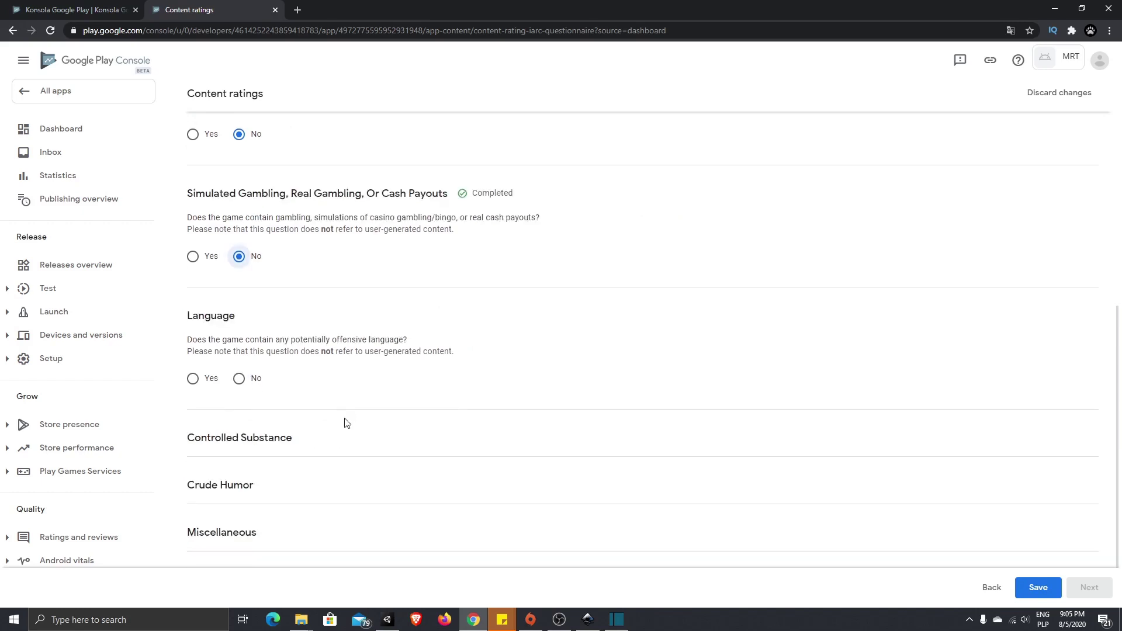
left_click(239, 378)
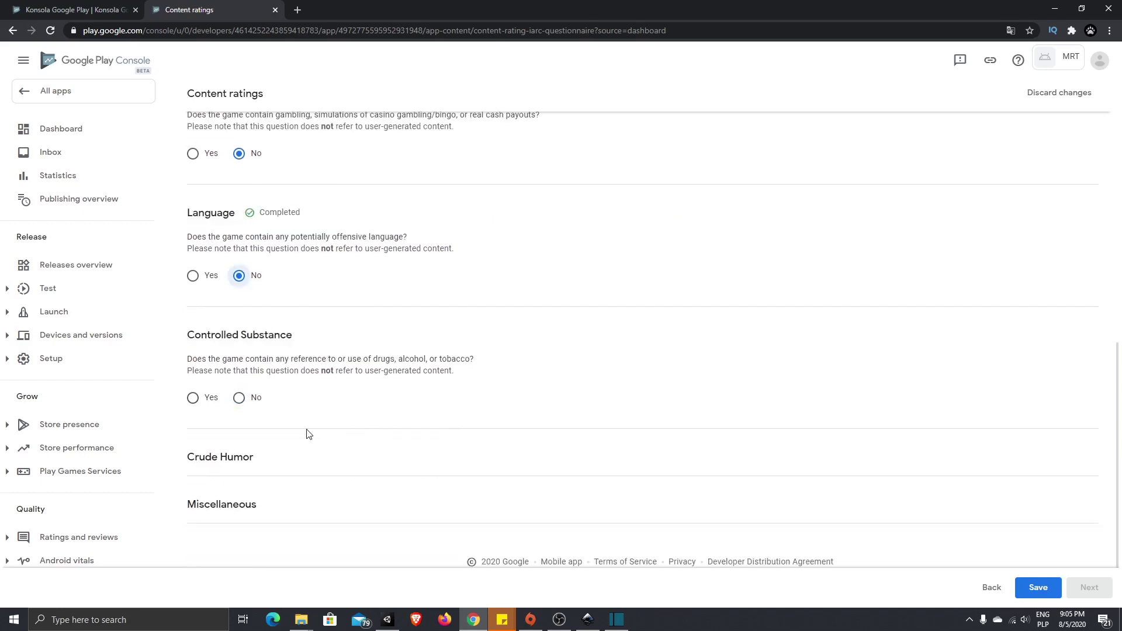
left_click(239, 397)
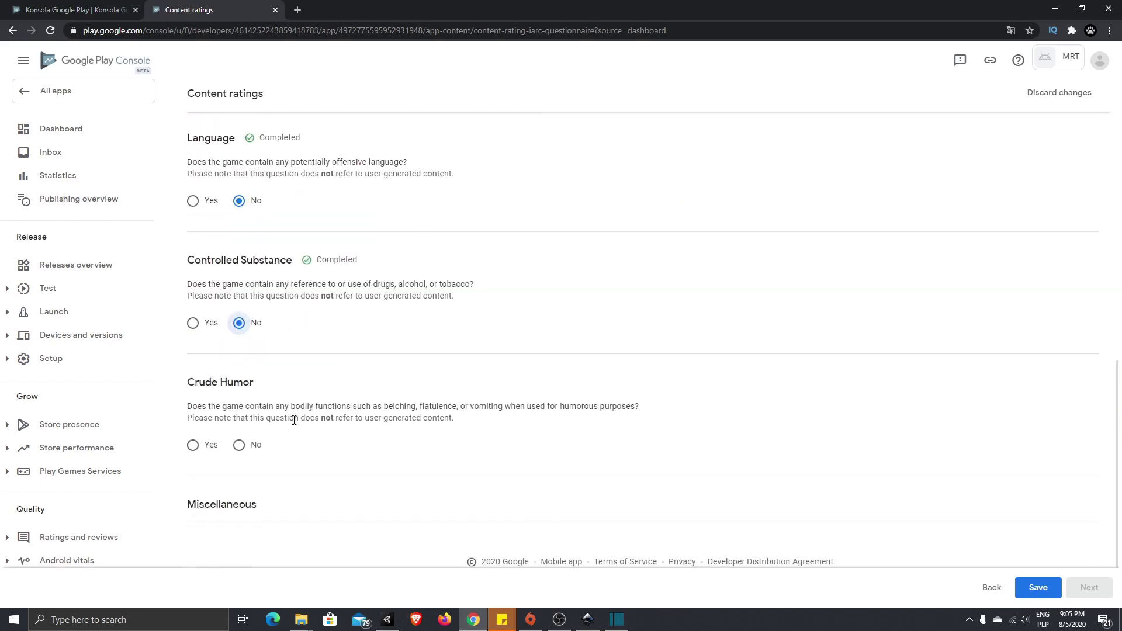
left_click(239, 446)
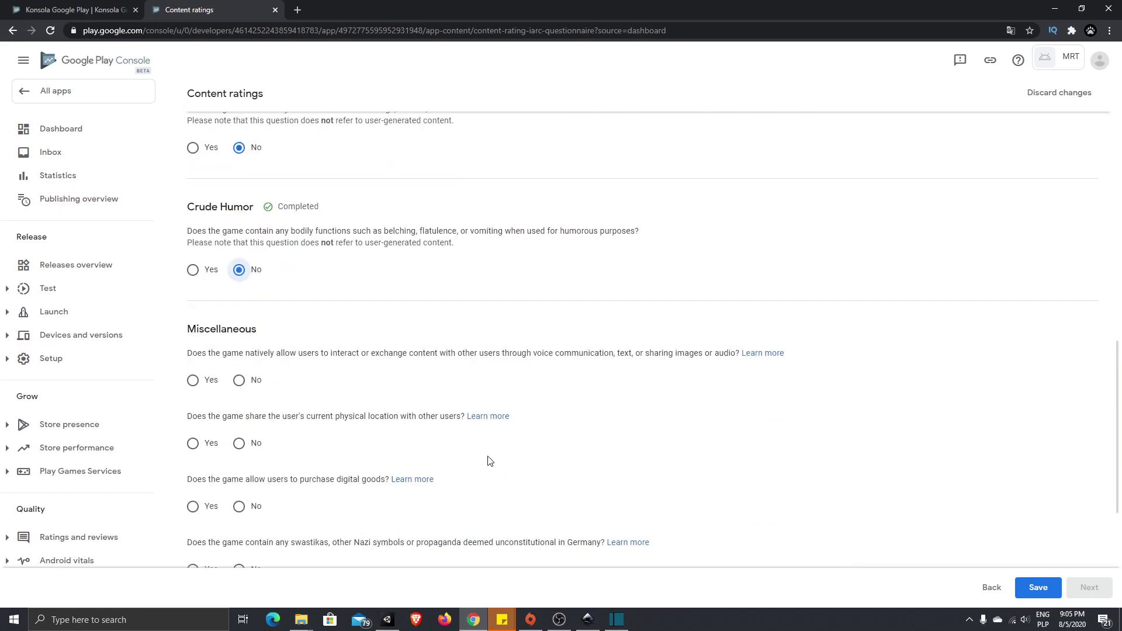
Step: Answer No to user interaction, location sharing, digital purchases, Nazi symbols and Korea identity questions
left_click(239, 380)
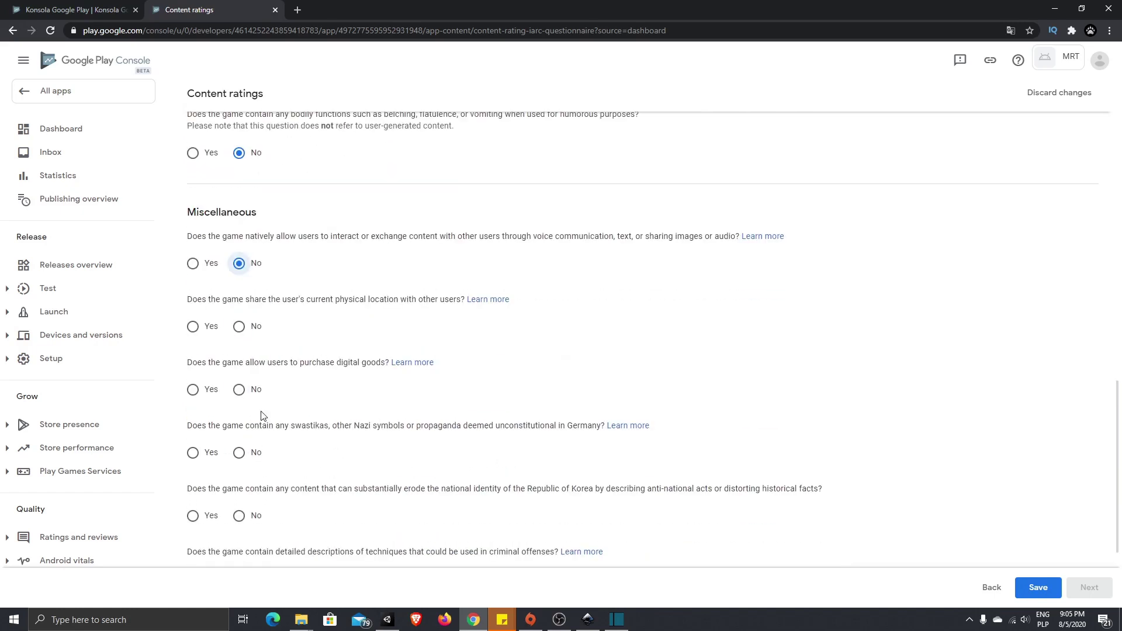
left_click(240, 327)
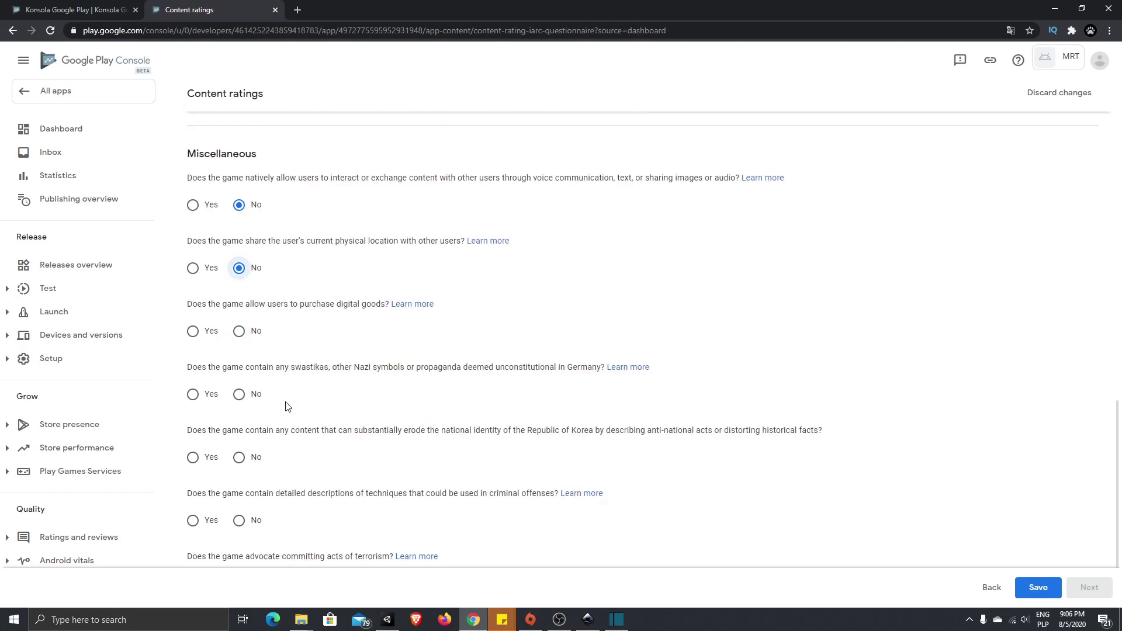
left_click(240, 328)
left_click(248, 307)
left_click(238, 366)
Step: Answer No to the criminal techniques and terrorism questions, save, and submit the questionnaire
left_click(242, 432)
left_click(243, 494)
left_click(1046, 591)
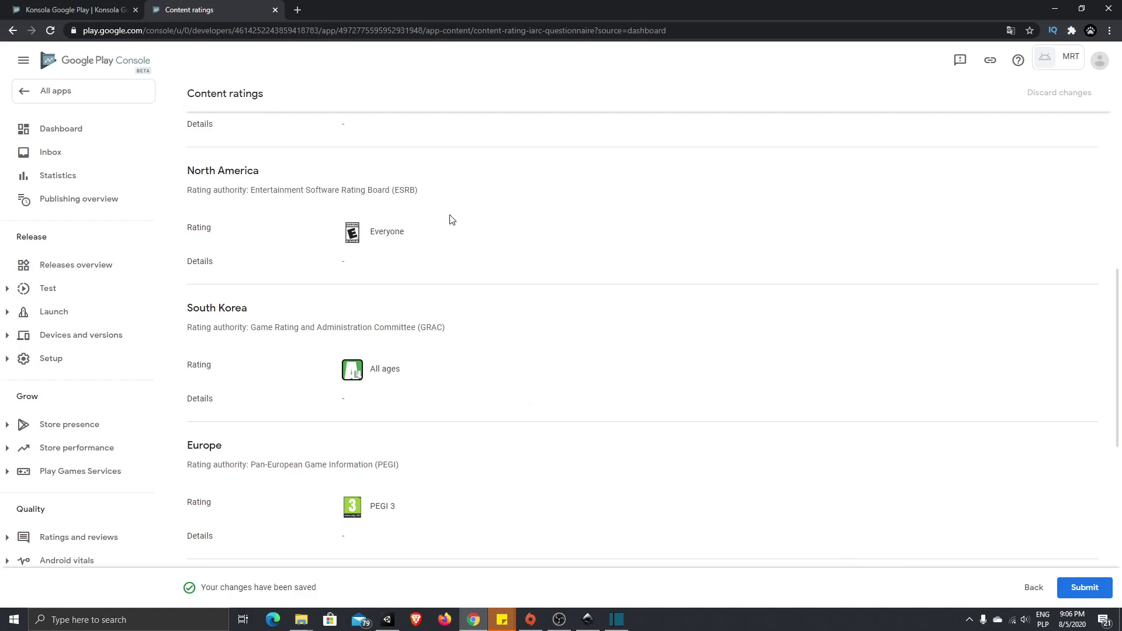
scroll(466, 306, "down", 8)
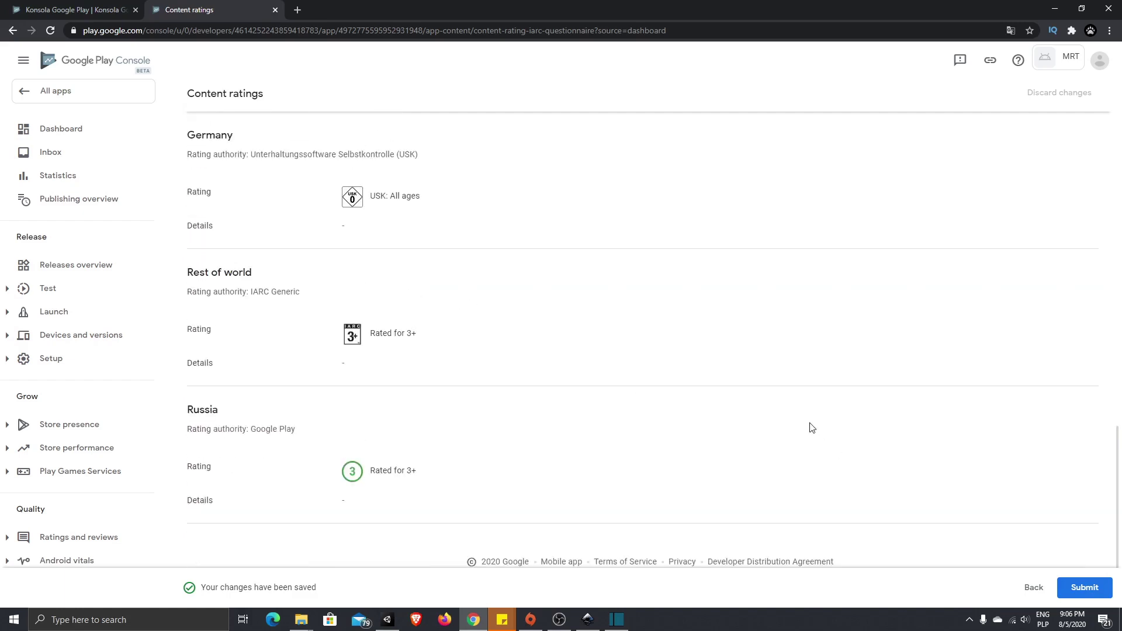
left_click(1085, 587)
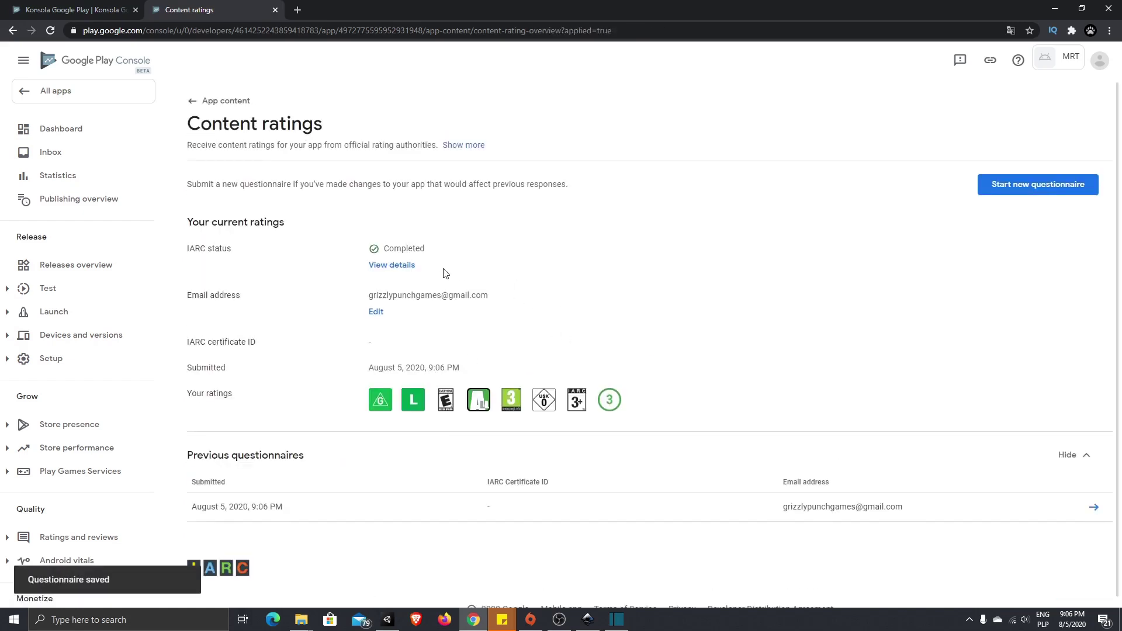
scroll(663, 365, "down", 1)
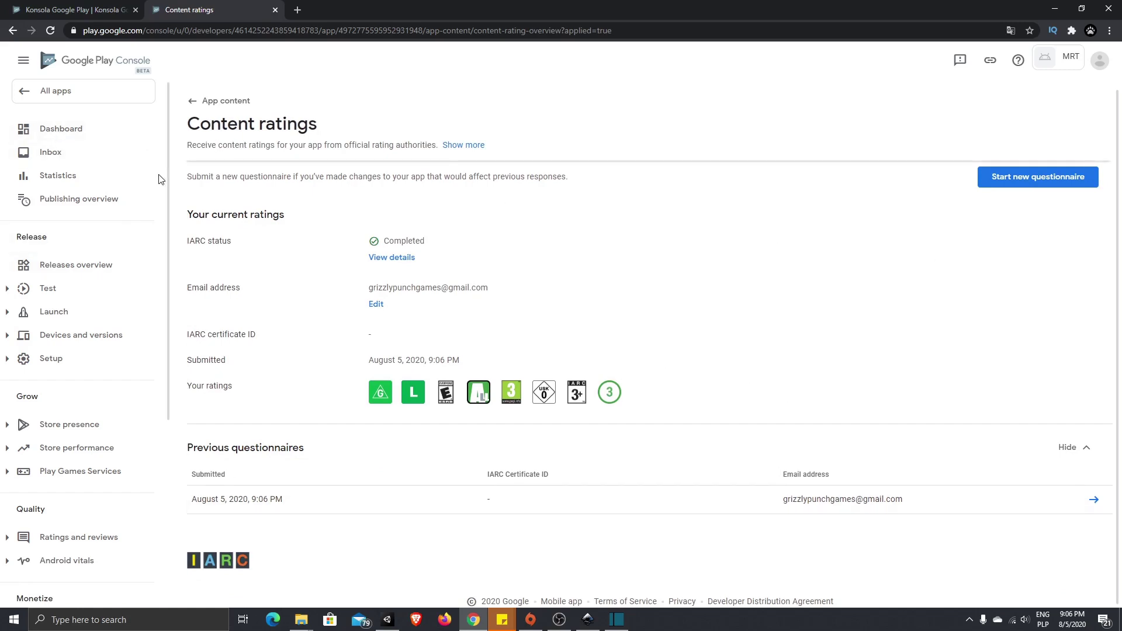
Step: Select ages 13-15, 16-17 and 18 and over as MRT's target audience
left_click(100, 264)
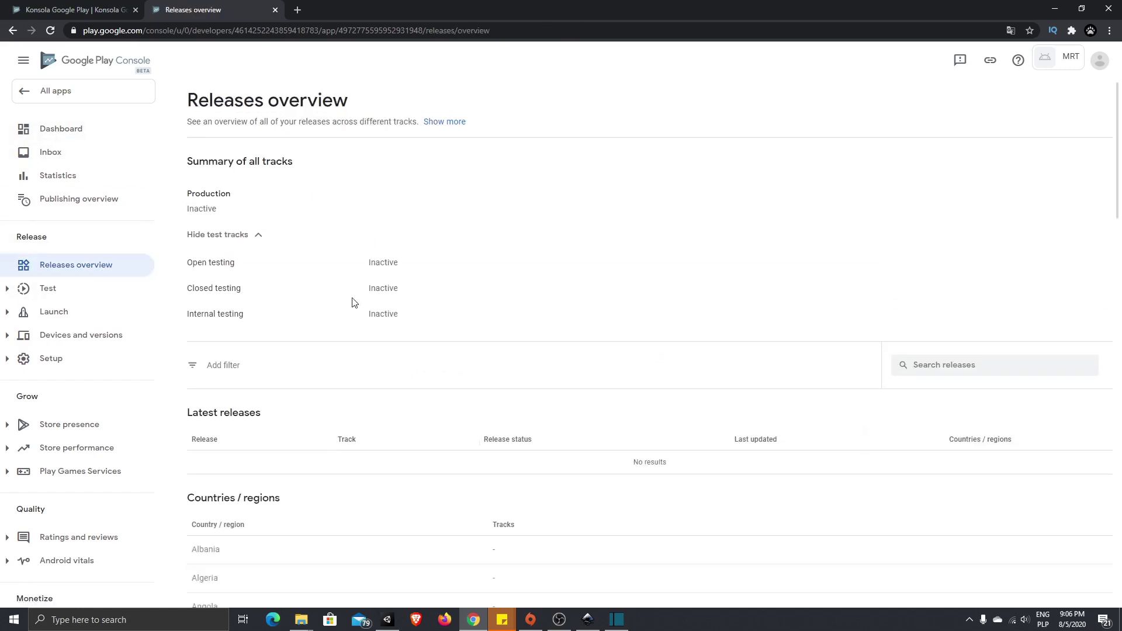
left_click(101, 131)
scroll(468, 321, "down", 1)
left_click(369, 357)
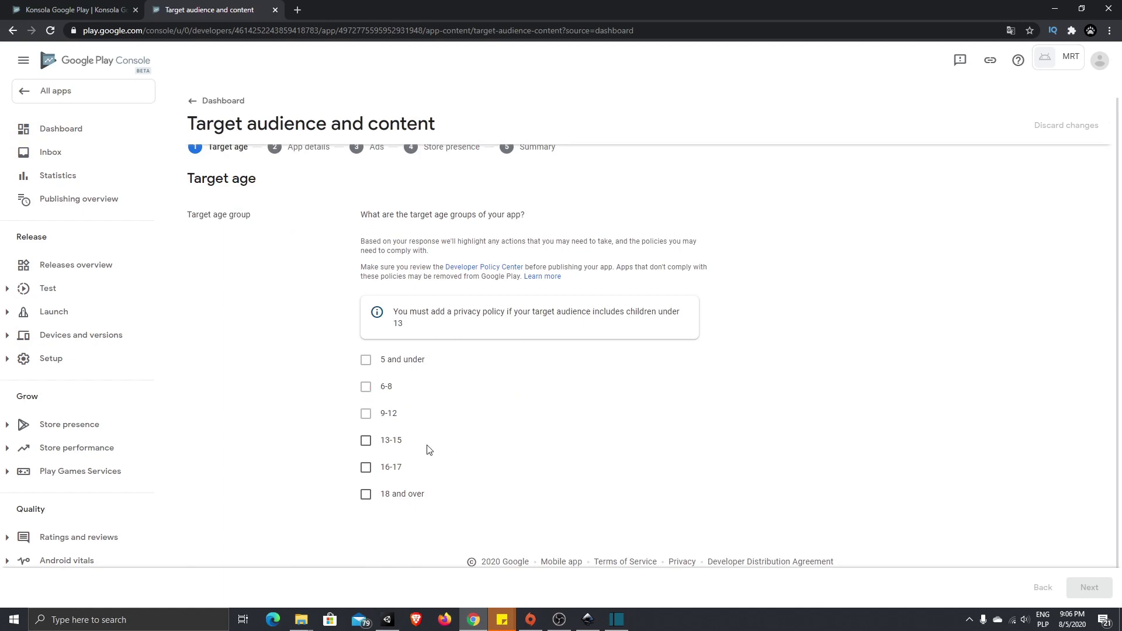
left_click(365, 440)
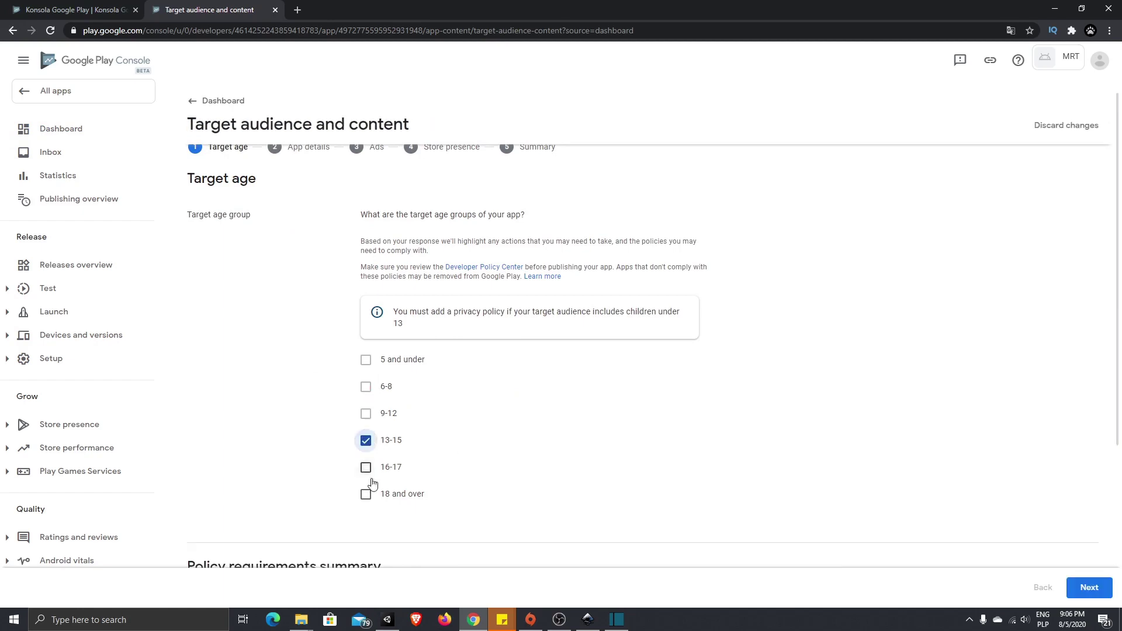
left_click(366, 467)
left_click(366, 494)
scroll(620, 401, "down", 4)
left_click(1089, 587)
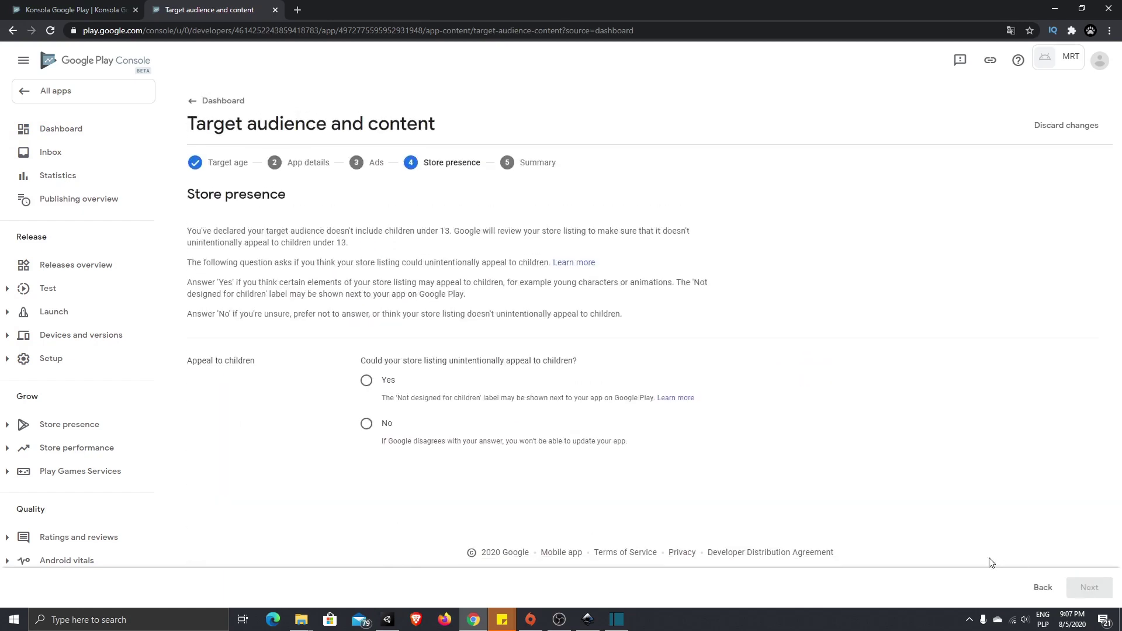
Step: Declare the listing doesn't appeal to children, save the target audience, and return to the Dashboard
left_click(367, 424)
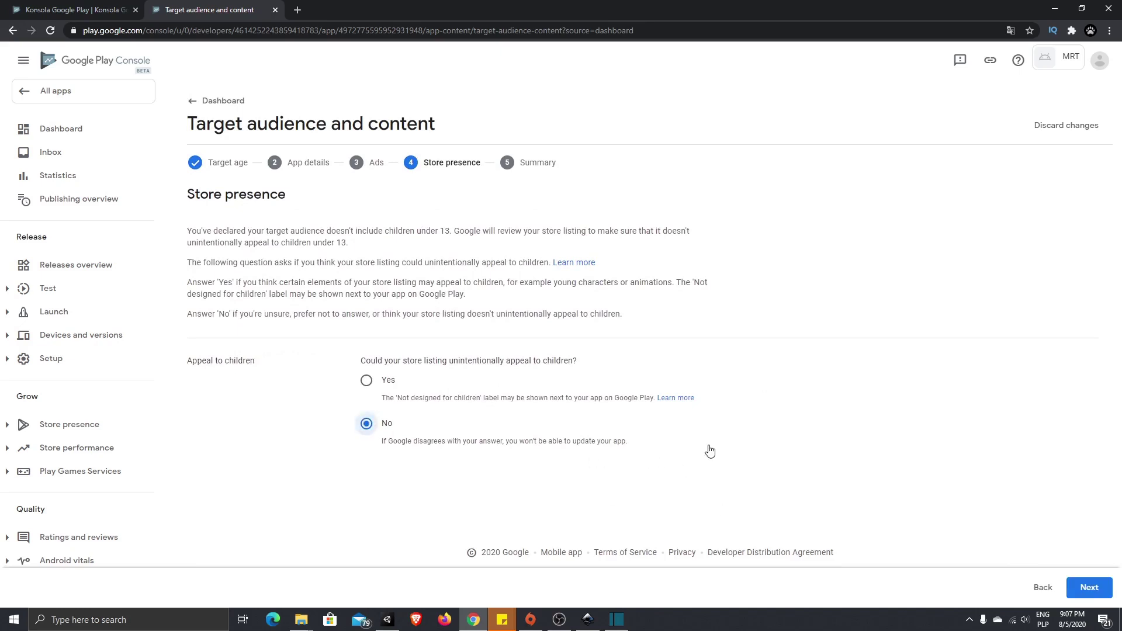
left_click(1086, 587)
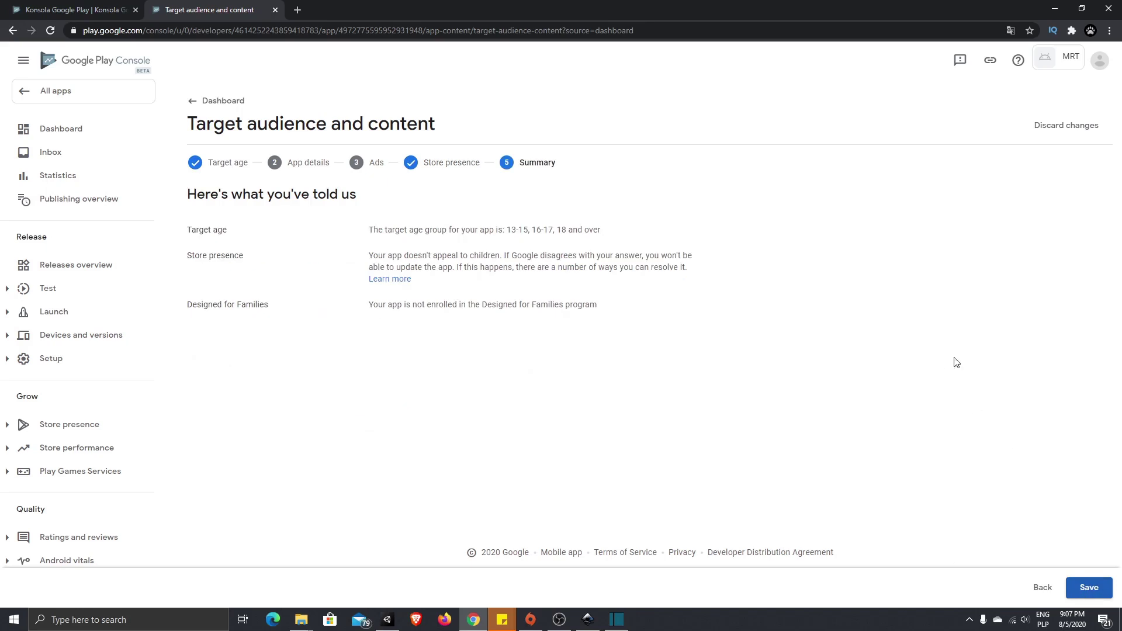
left_click(1091, 591)
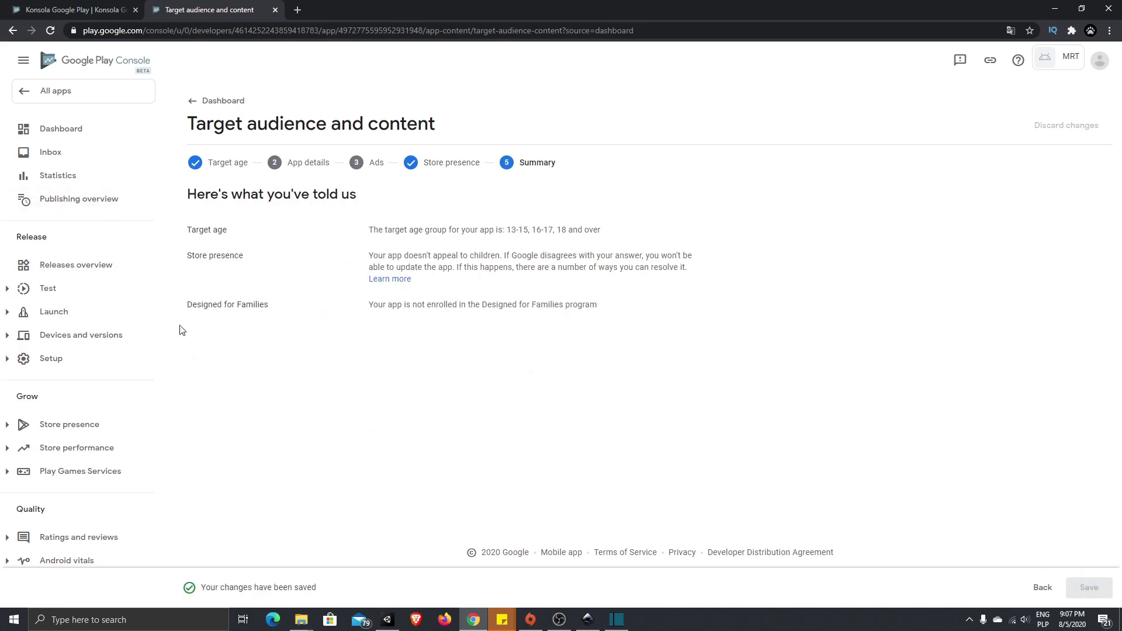
key("ctrl+a")
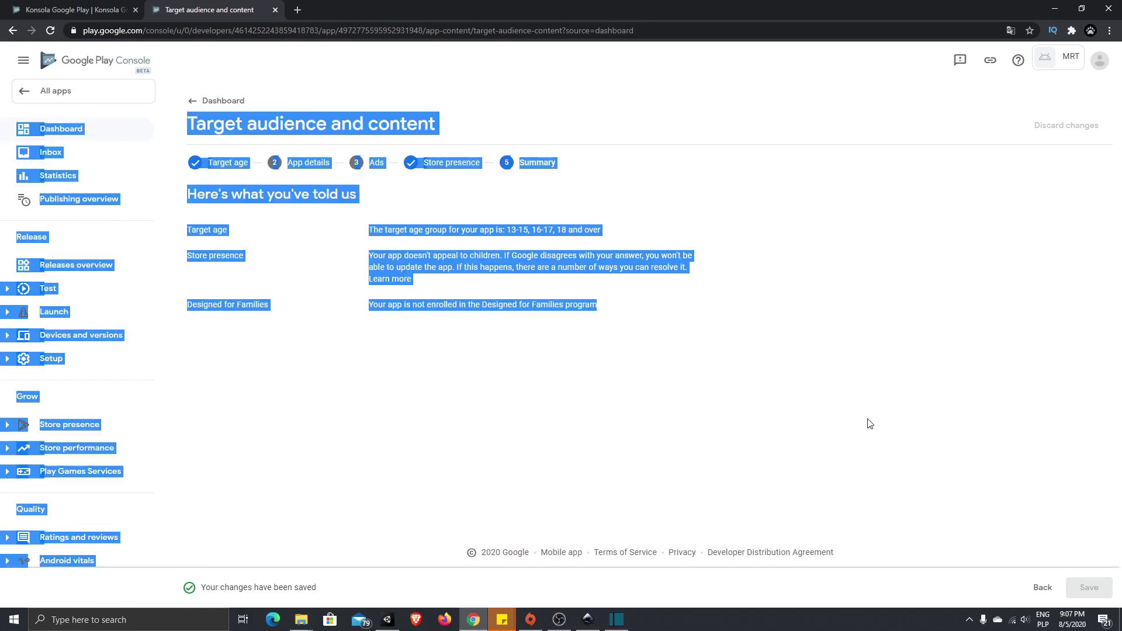
left_click(1042, 587)
left_click(1080, 585)
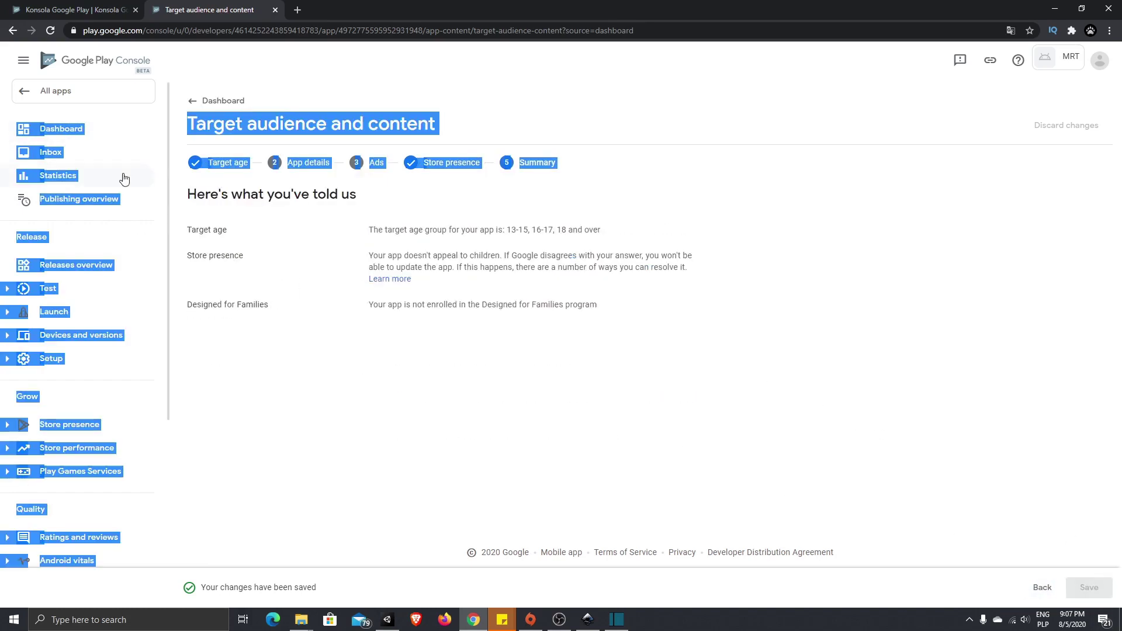
left_click(64, 132)
Step: Set the game category to Arcade and check the store contact e-mail
scroll(420, 307, "down", 4)
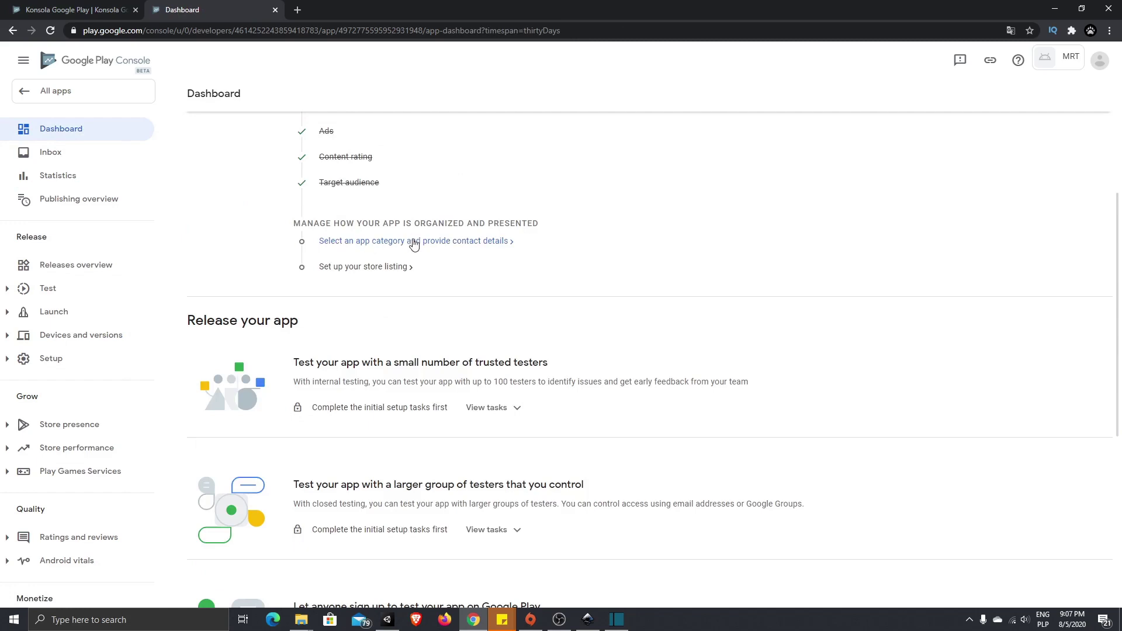
left_click(507, 242)
left_click(465, 303)
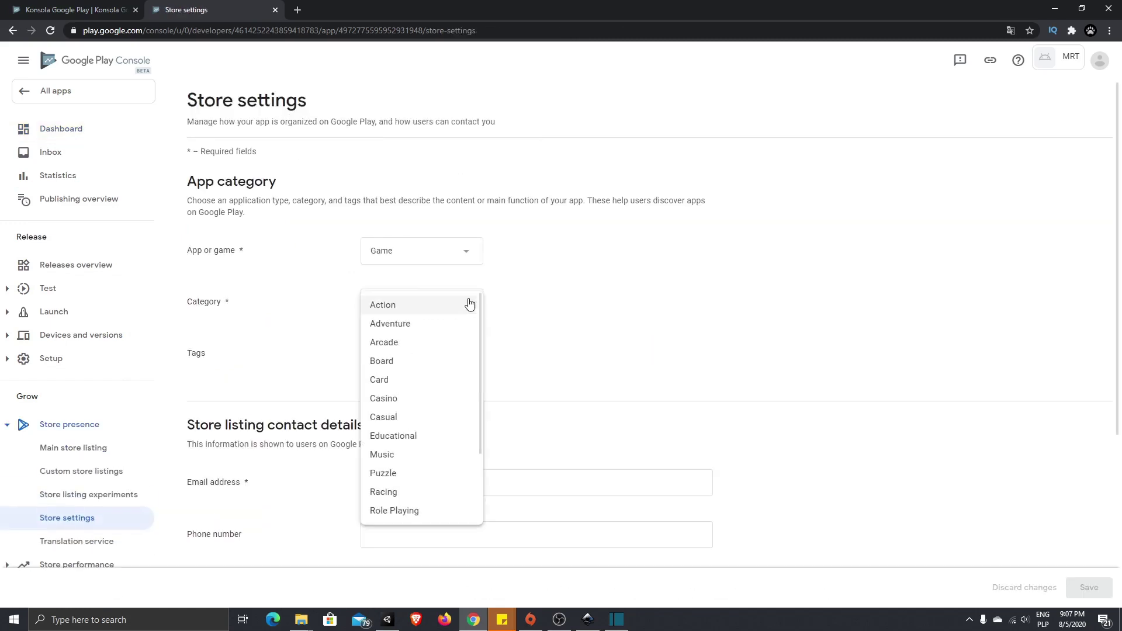
scroll(453, 433, "down", 1)
scroll(453, 430, "down", 1)
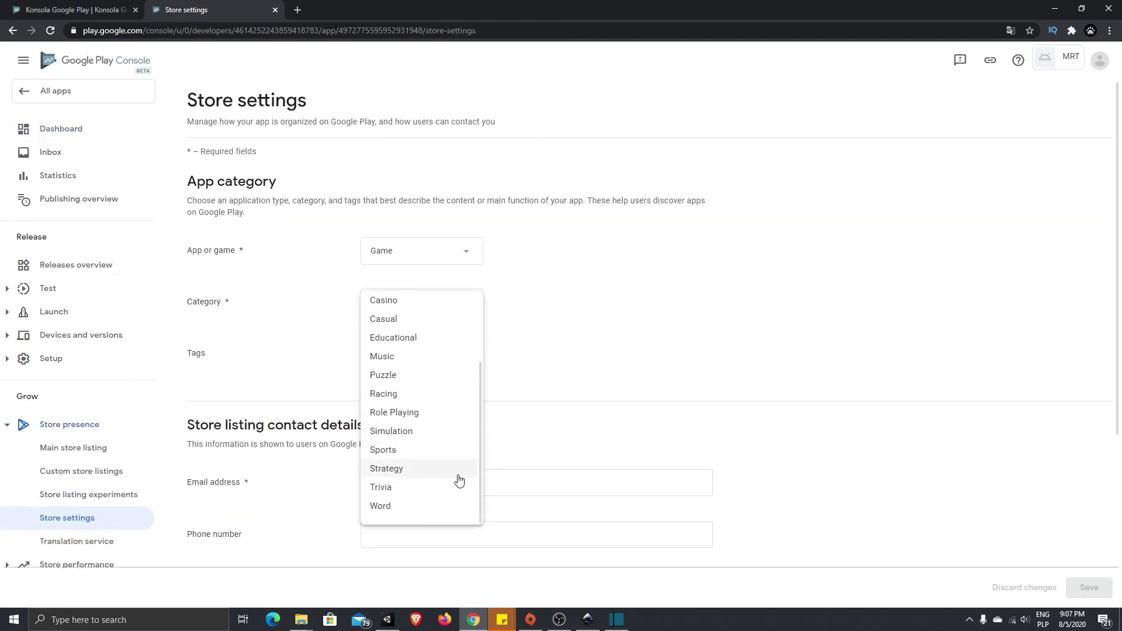
scroll(458, 471, "up", 2)
left_click(426, 305)
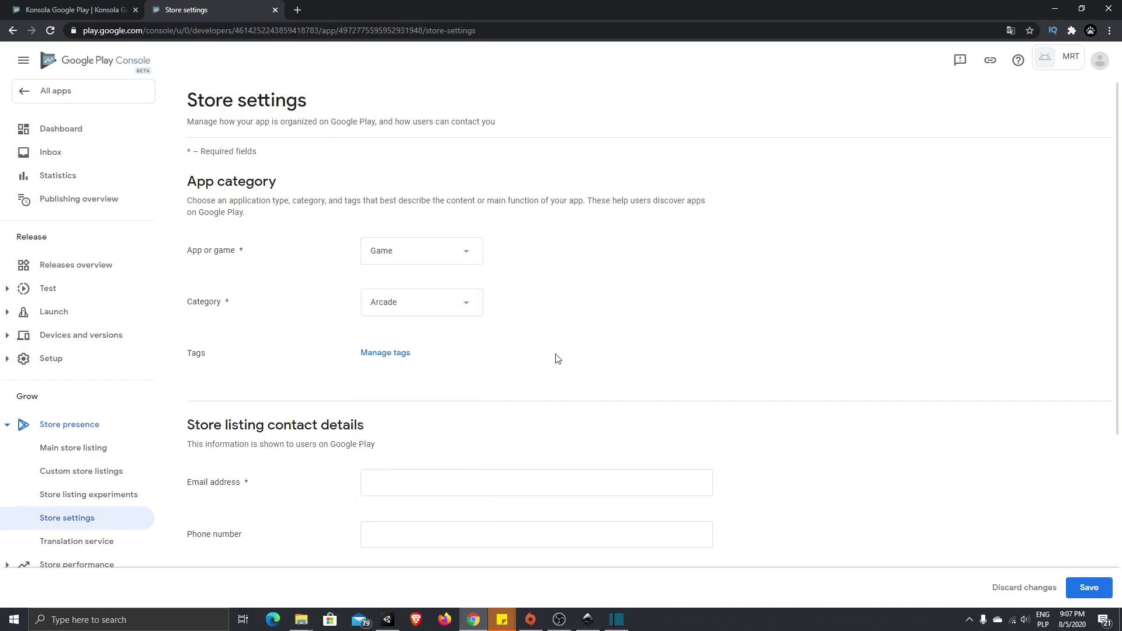
scroll(406, 340, "down", 3)
left_click(417, 305)
left_click(417, 305)
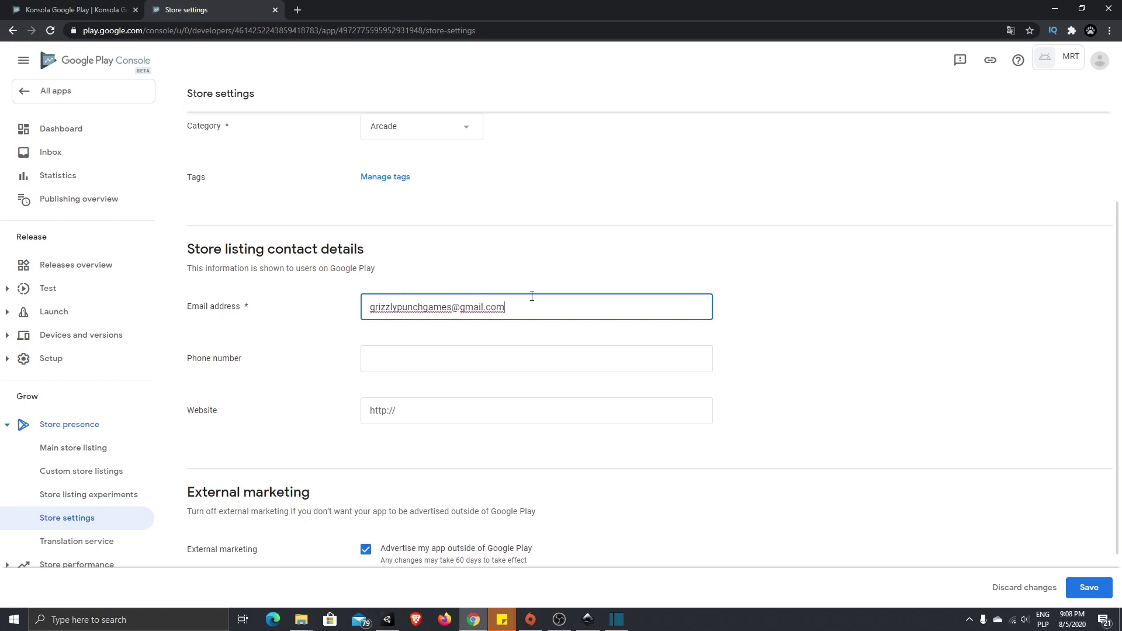
Step: Enter the contact website, turn off advertising outside Google Play, save, and return to the Dashboard
left_click(436, 411)
type("grizzlypunchgames.com")
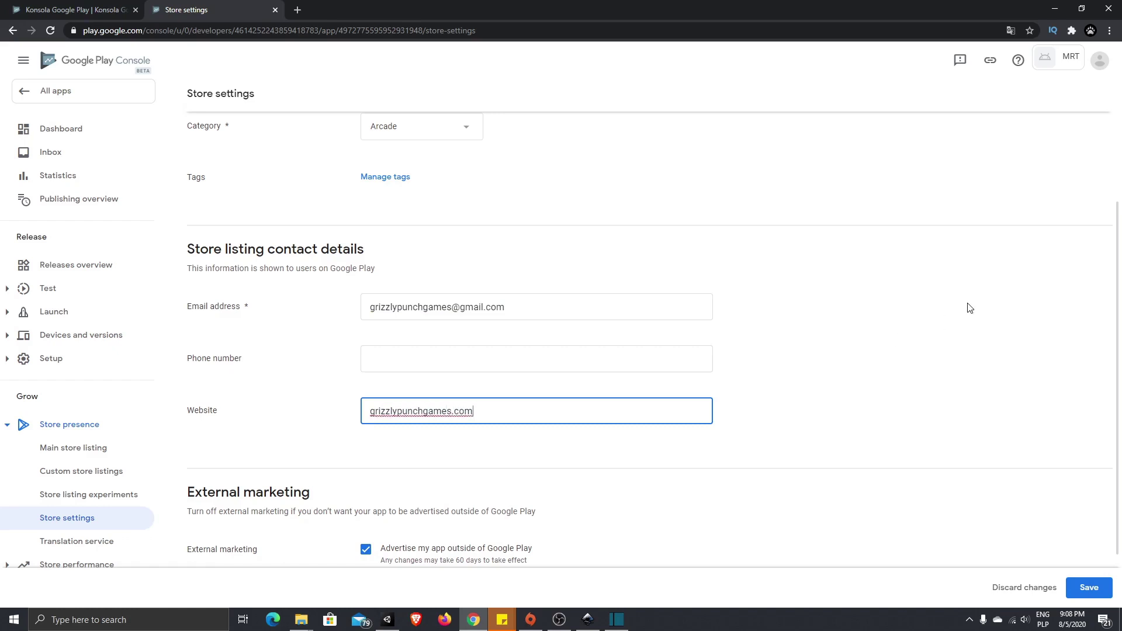
left_click(877, 359)
scroll(878, 359, "down", 2)
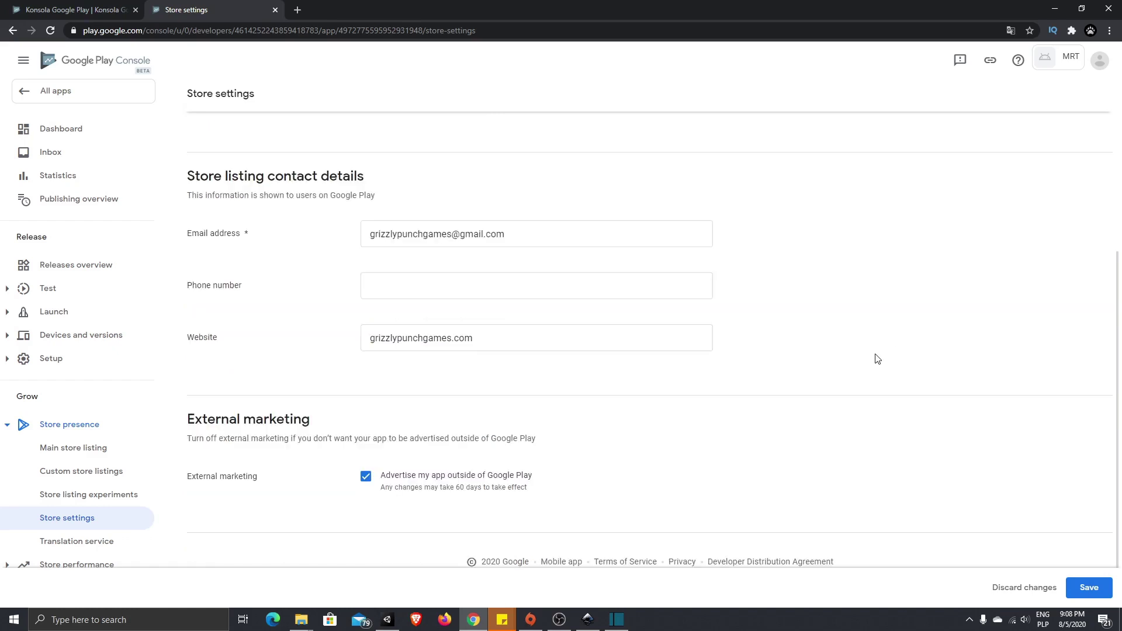
left_click(365, 476)
left_click(1089, 587)
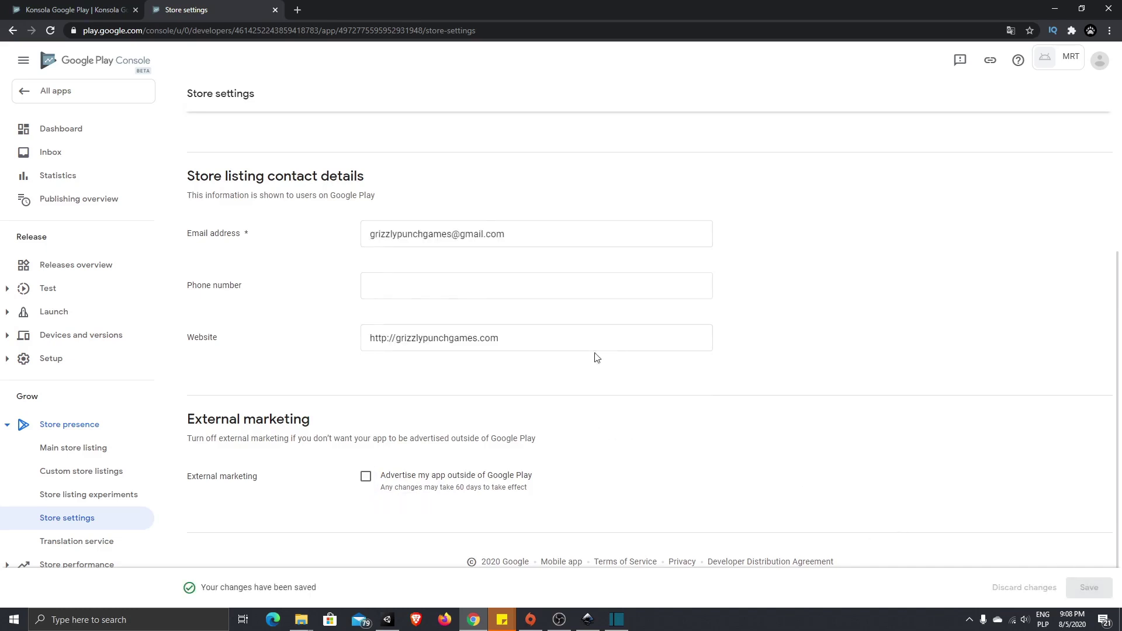
left_click(87, 127)
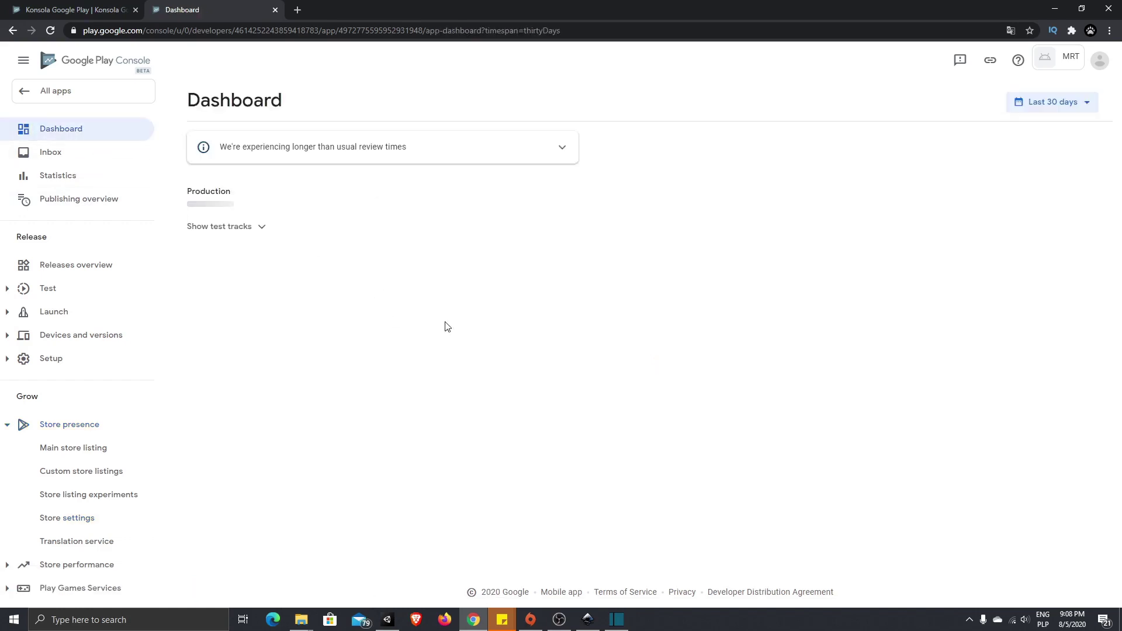
Step: Enter the short description 'Geme created for youtube tutorial' in the Main store listing
scroll(453, 350, "down", 5)
scroll(460, 369, "up", 2)
left_click(412, 269)
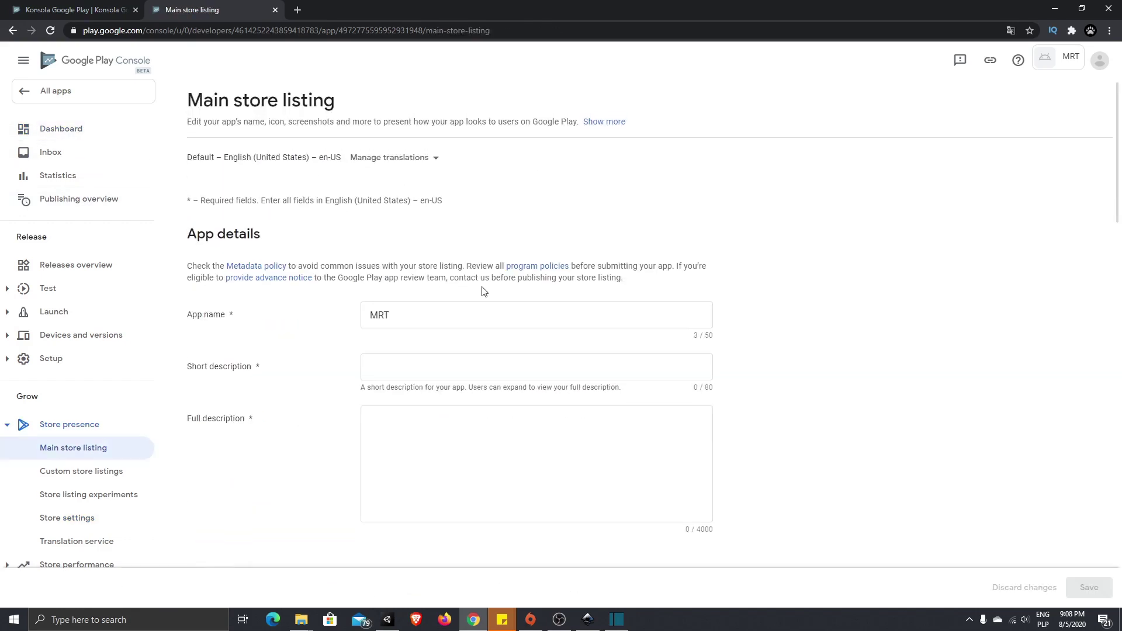
left_click(420, 372)
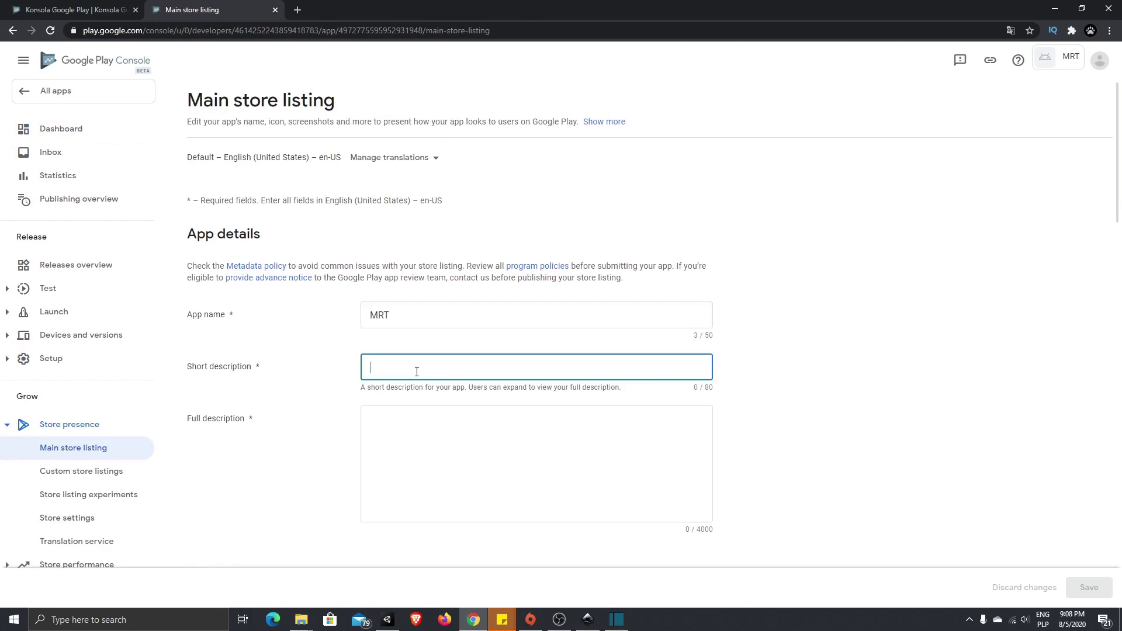
type("Ge")
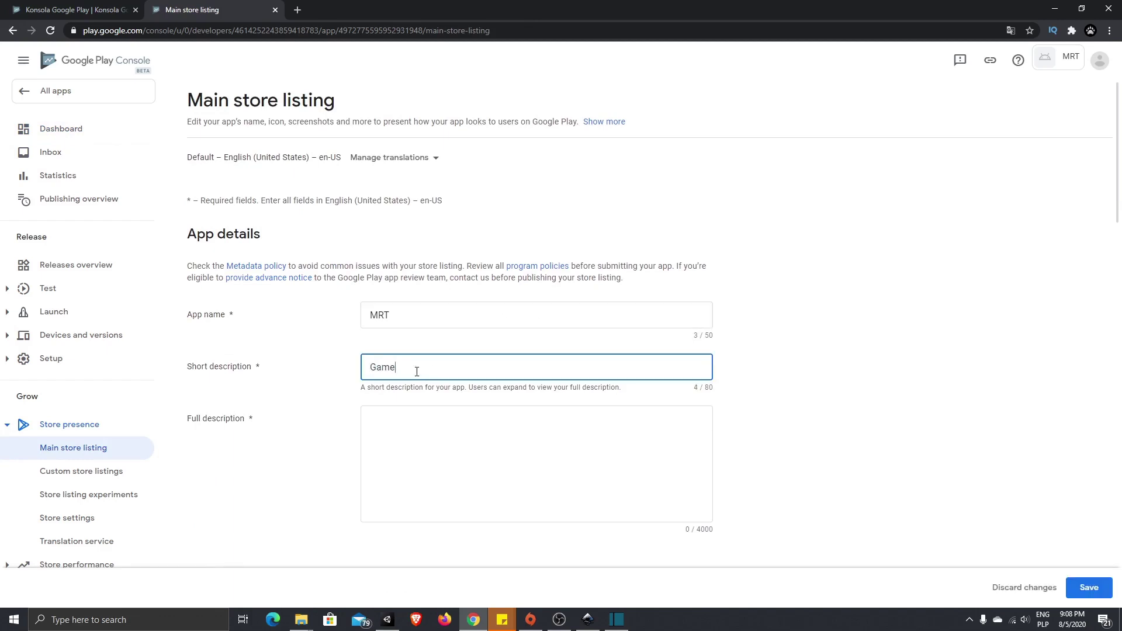
type("me created for youtube tutorial")
Step: Write the full description and paste the YouTube tutorial link from Sticky Notes into it
left_click(507, 430)
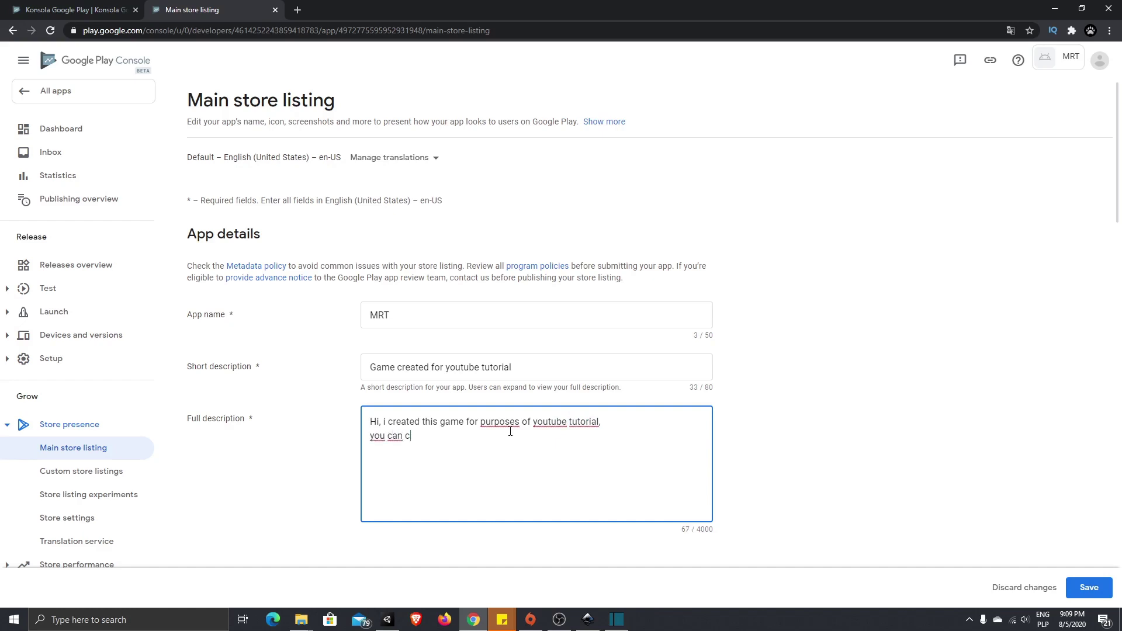
type("ck playlist o")
left_click_drag(510, 431, 432, 436)
type("tutorial under this link:")
mouse_move(502, 619)
left_click(557, 603)
left_click_drag(937, 101, 1012, 124)
key("ctrl+x")
left_click(538, 467)
key("ctrl+v")
scroll(686, 379, "down", 7)
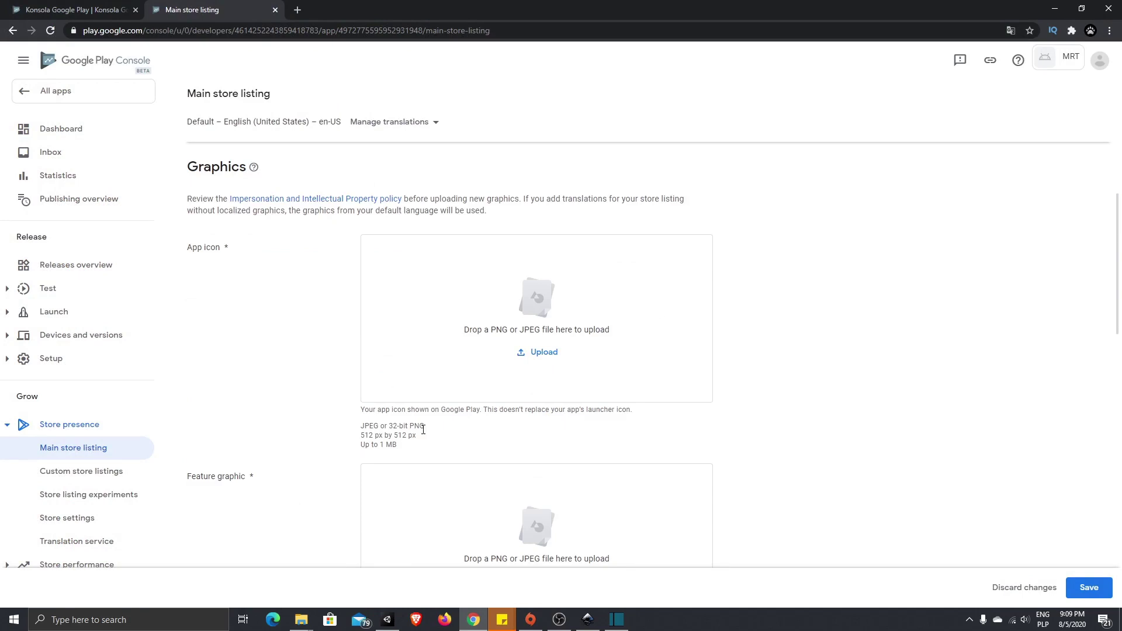
Step: Upload icon512 from the Desktop as the app icon
mouse_move(301, 619)
left_click(298, 584)
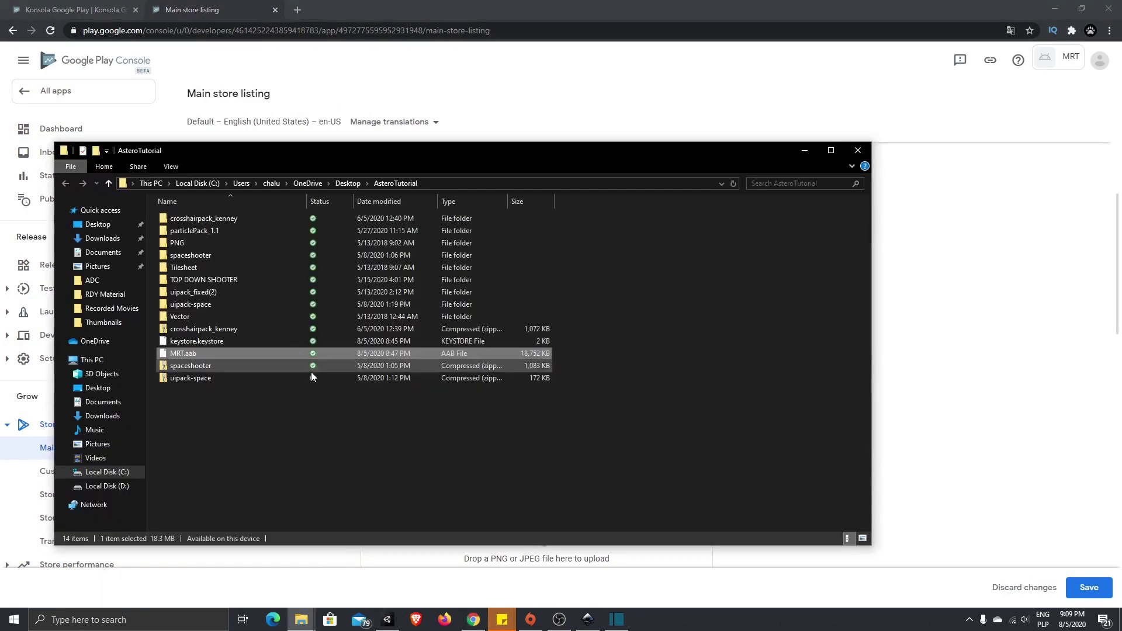
left_click(925, 288)
left_click(535, 353)
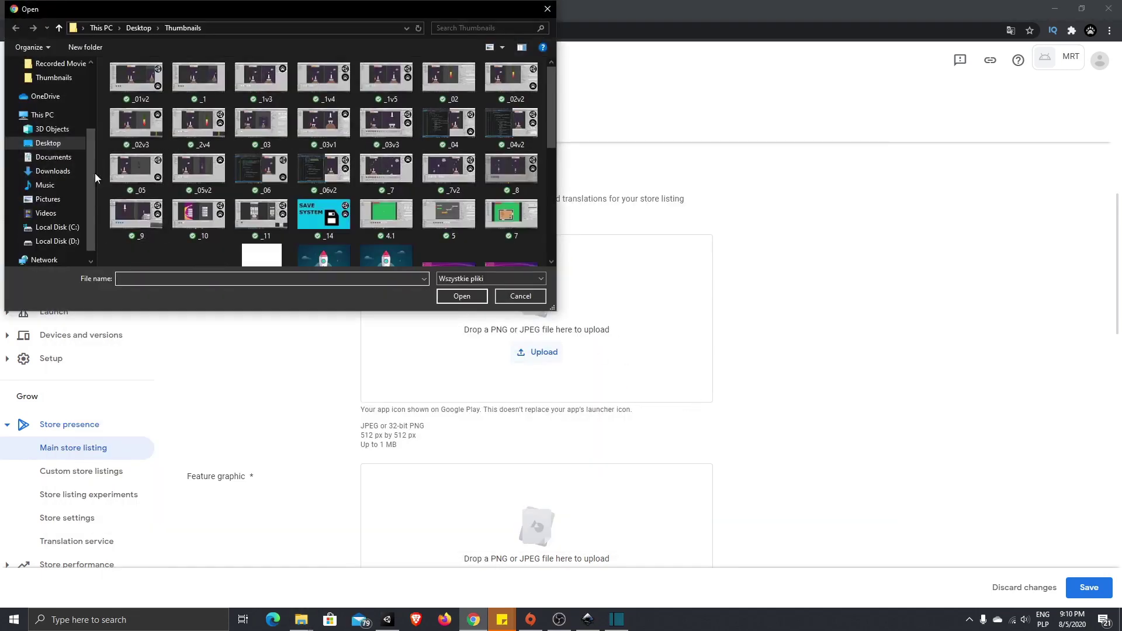
scroll(59, 176, "up", 3)
left_click(48, 63)
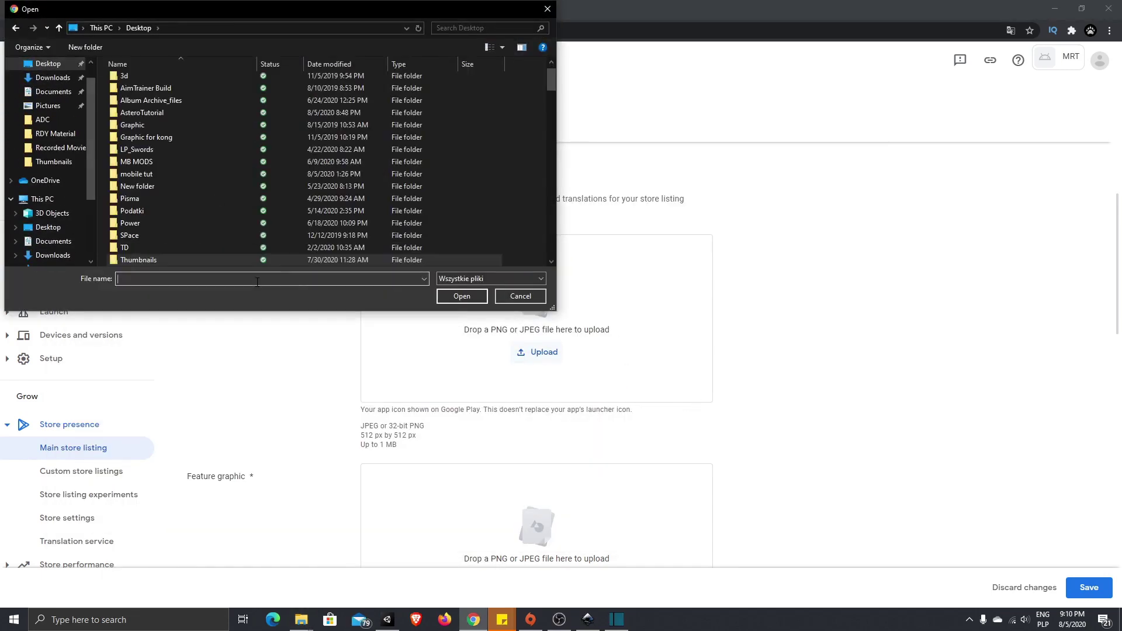
left_click(465, 28)
type("icon")
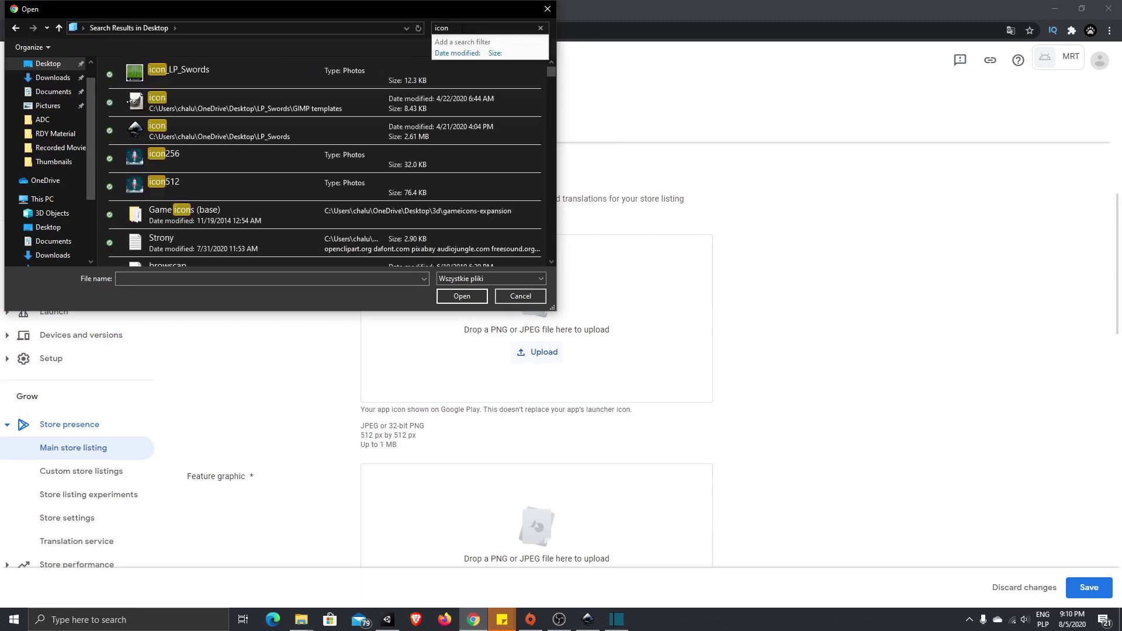
left_click(351, 184)
left_click(462, 296)
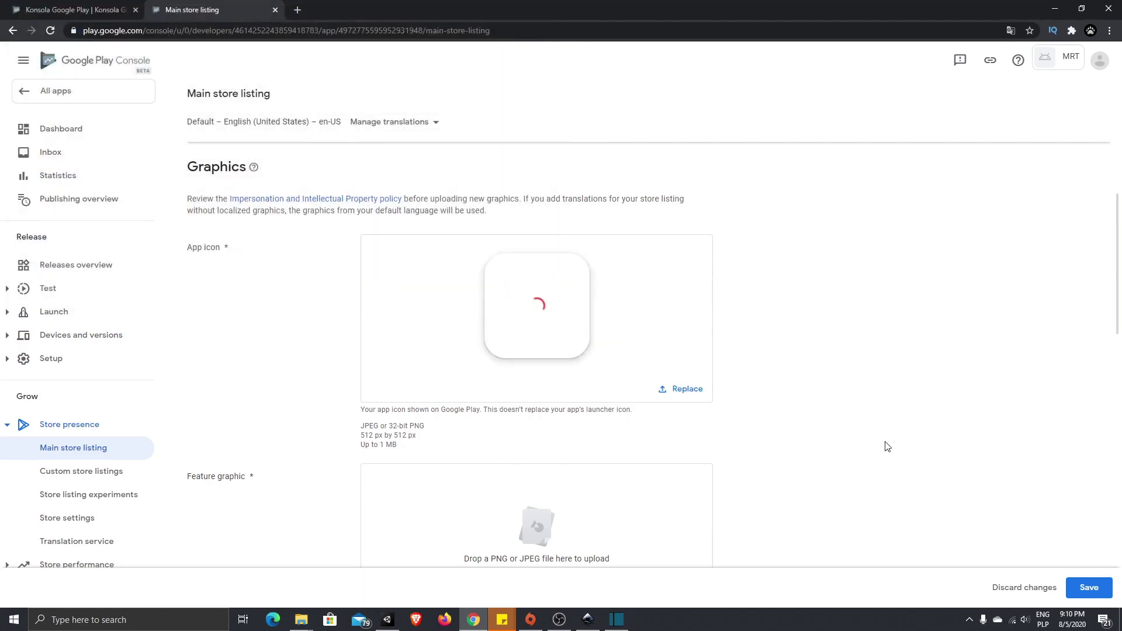
Step: Upload the feature graphic image
scroll(854, 332, "down", 4)
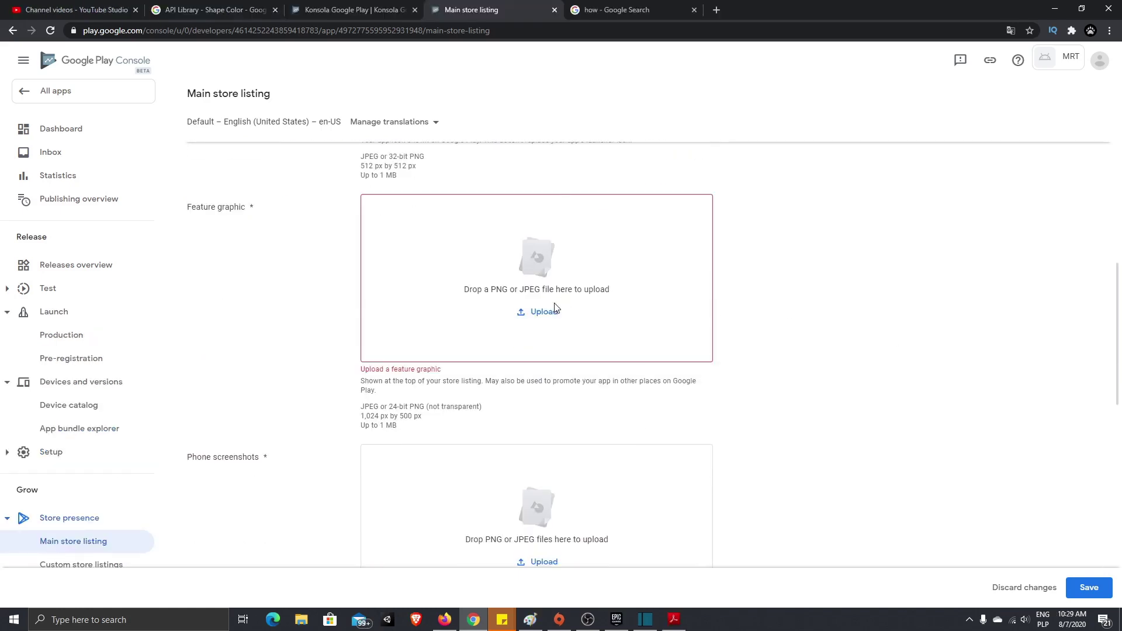
left_click(552, 308)
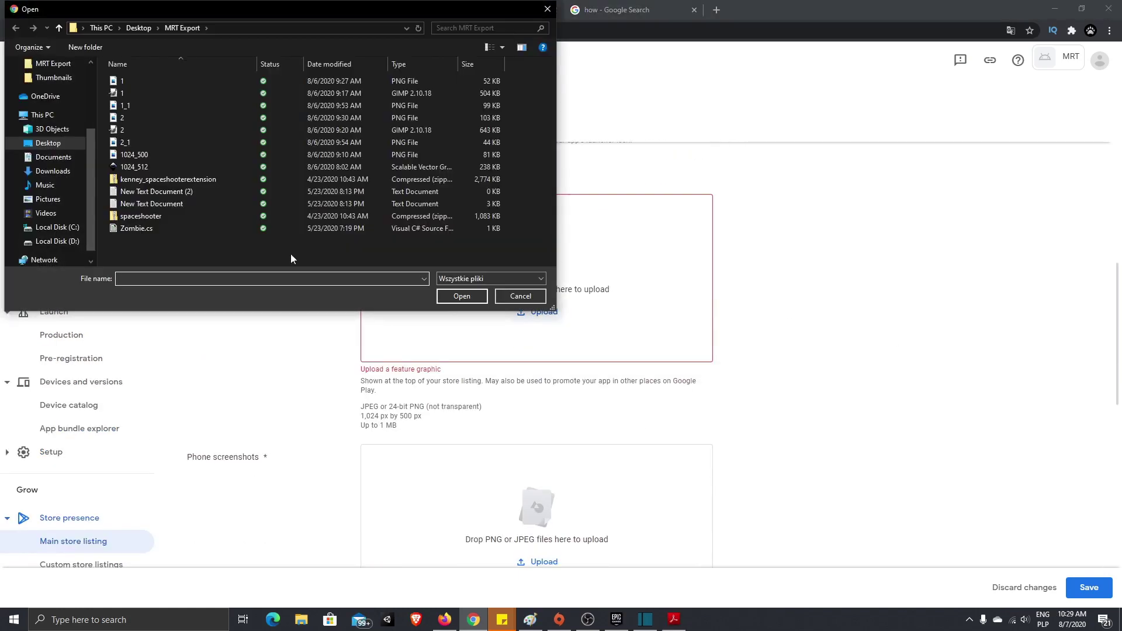
left_click(327, 150)
left_click(463, 296)
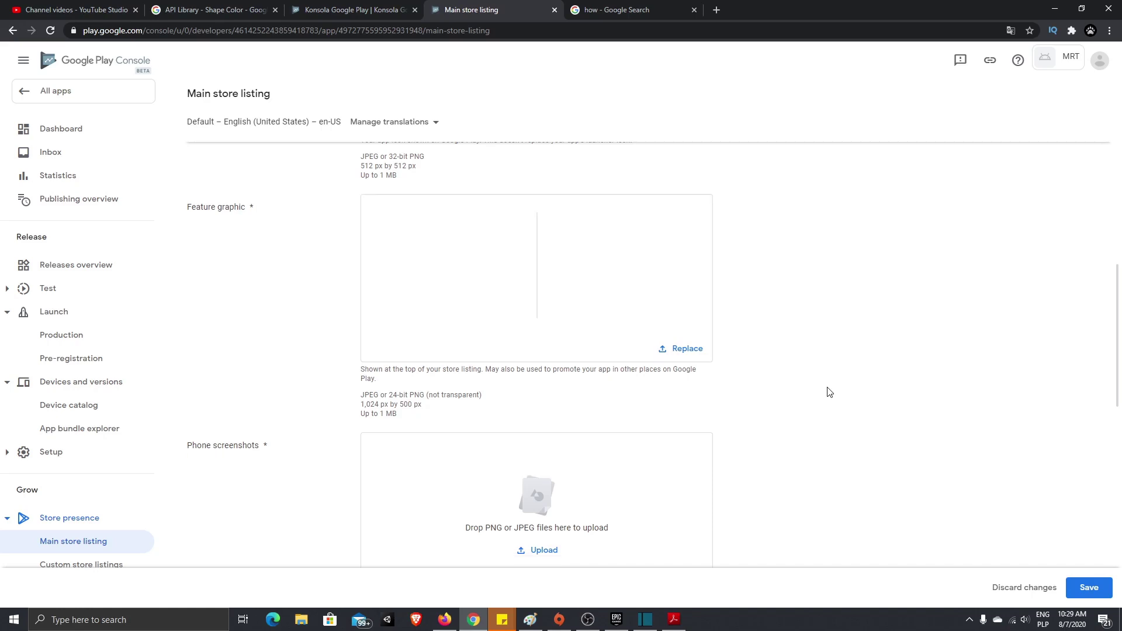
Step: Upload screenshots 1_1 and 2_1 as the phone screenshots
scroll(828, 391, "down", 4)
left_click(553, 323)
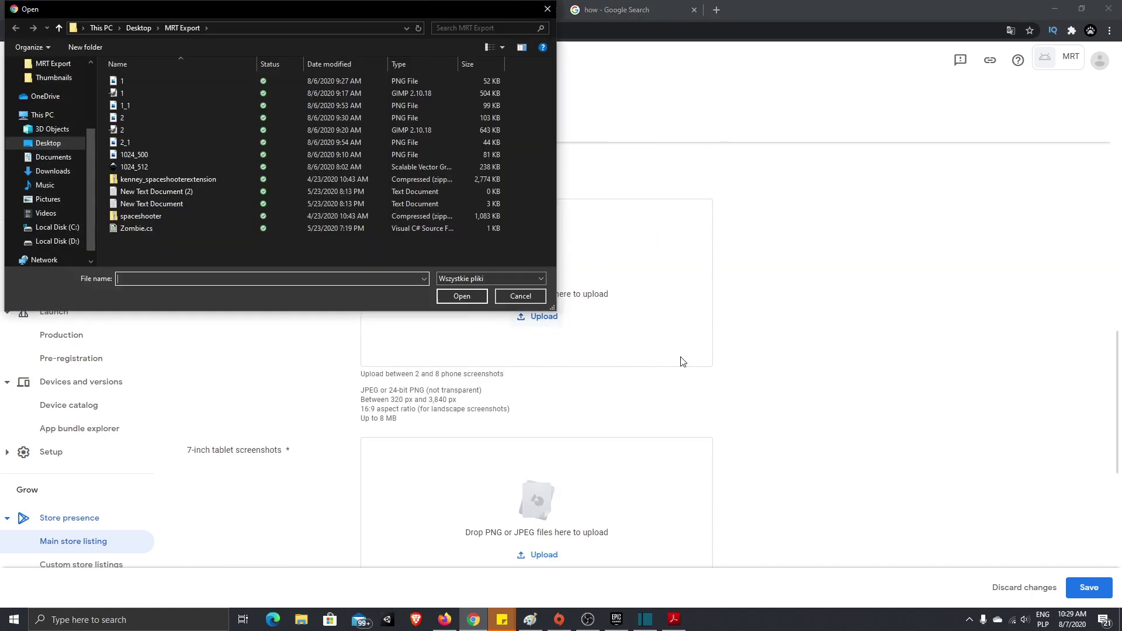
left_click(149, 105)
left_click(461, 296)
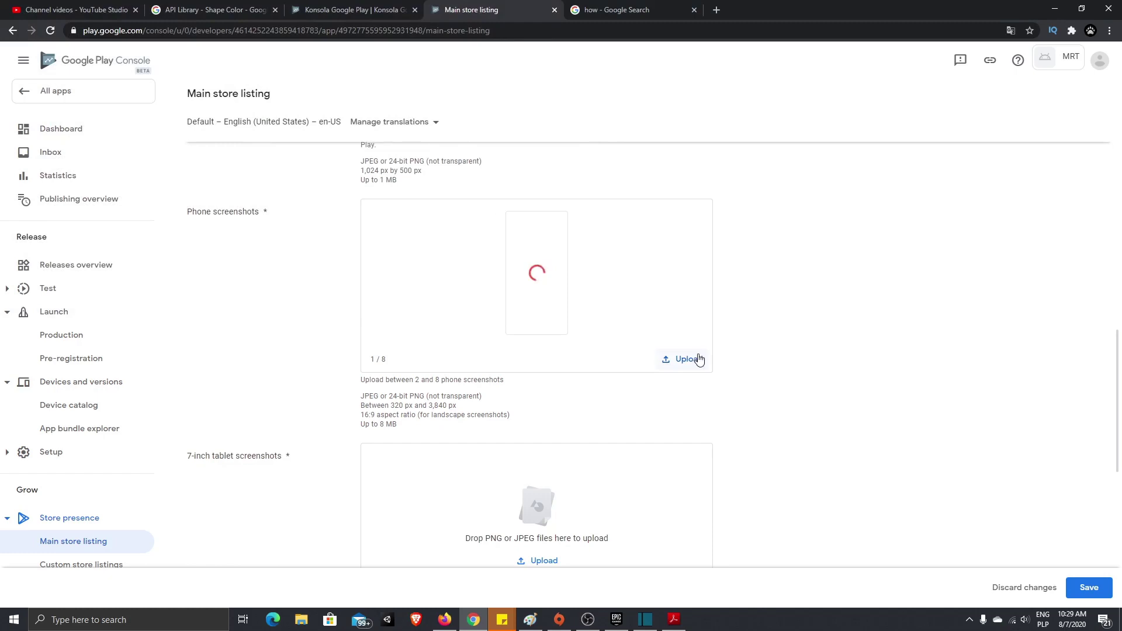
left_click(690, 359)
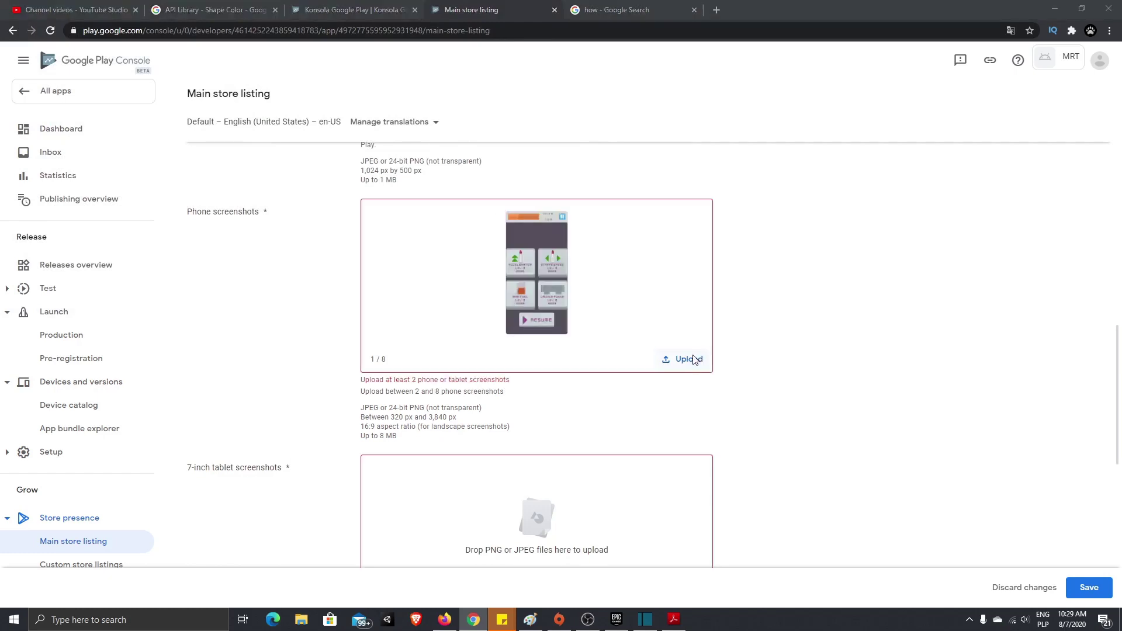
left_click(178, 142)
left_click(455, 296)
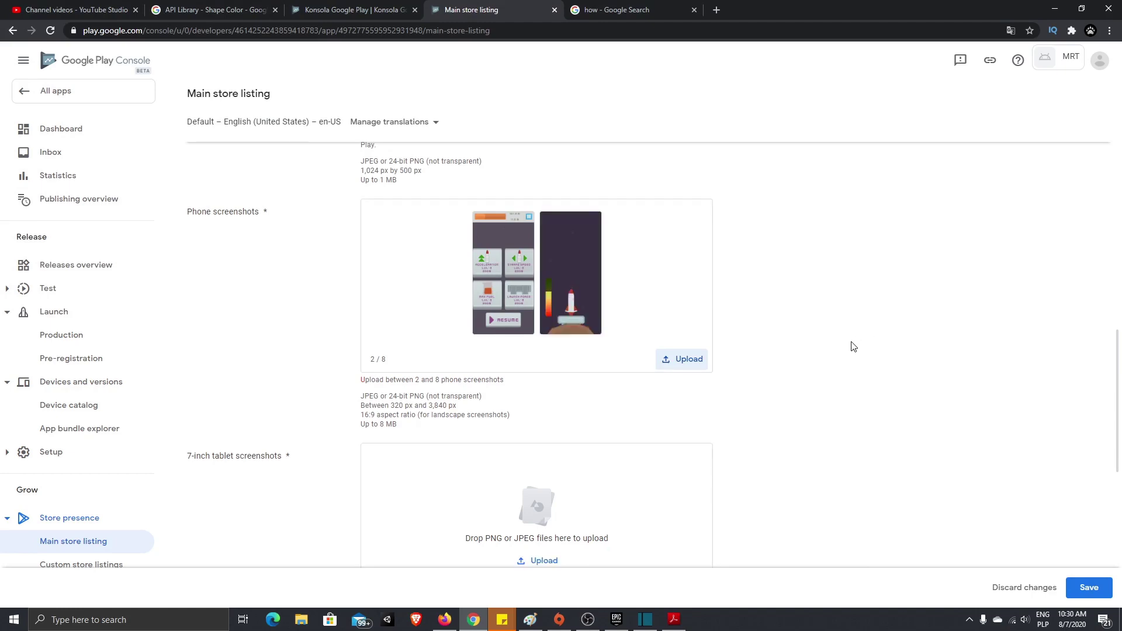
Step: Upload screenshots 1_1 and 2_1 as the 7-inch tablet screenshots
scroll(853, 342, "down", 4)
left_click(543, 327)
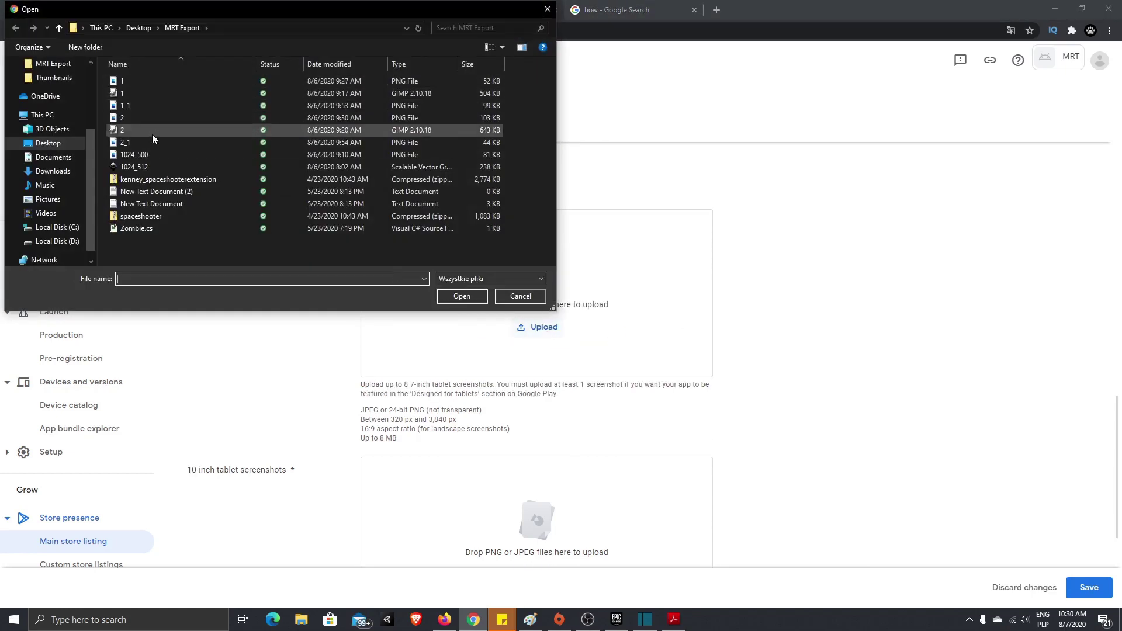
double_click(125, 105)
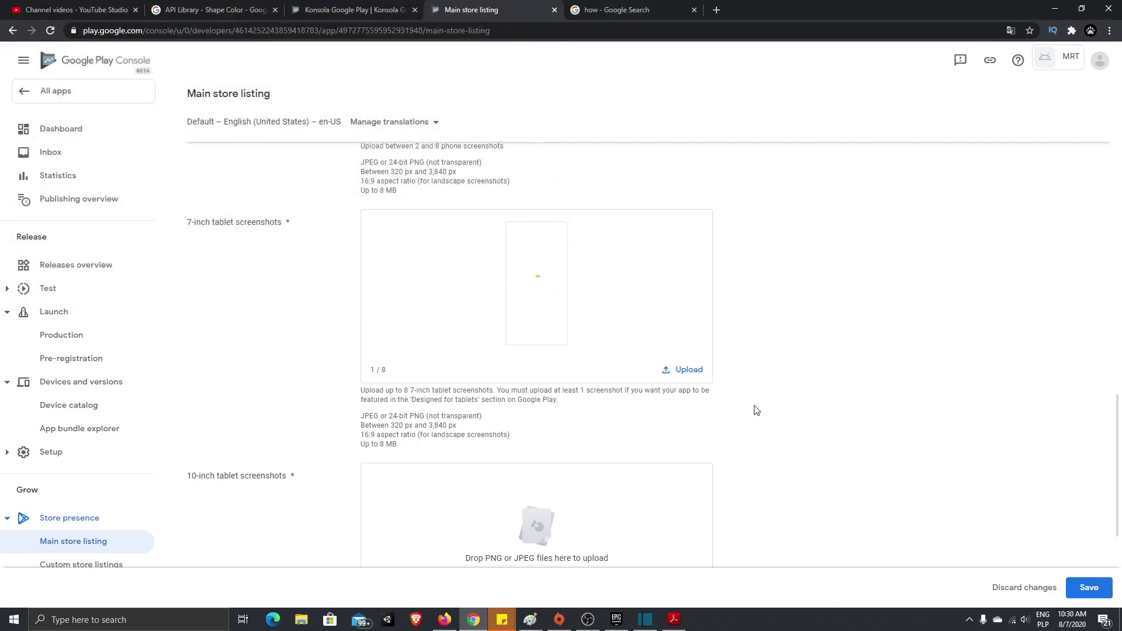
left_click(685, 370)
left_click(175, 142)
left_click(462, 295)
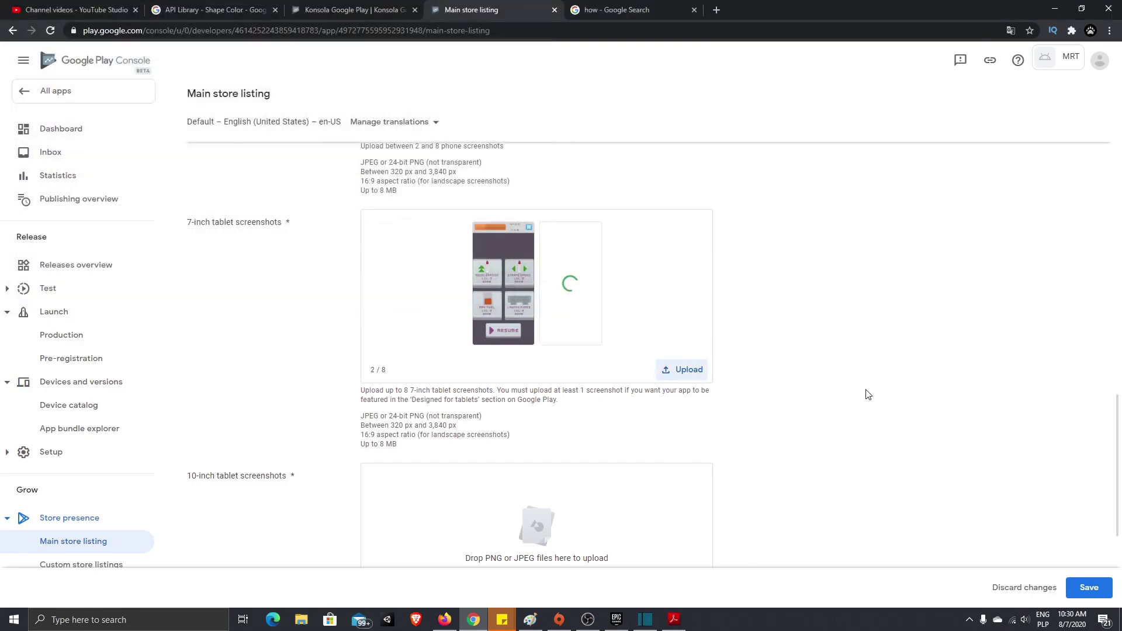
Step: Upload screenshot 1_1 and a second screenshot as the 10-inch tablet screenshots
scroll(672, 392, "down", 3)
left_click(547, 406)
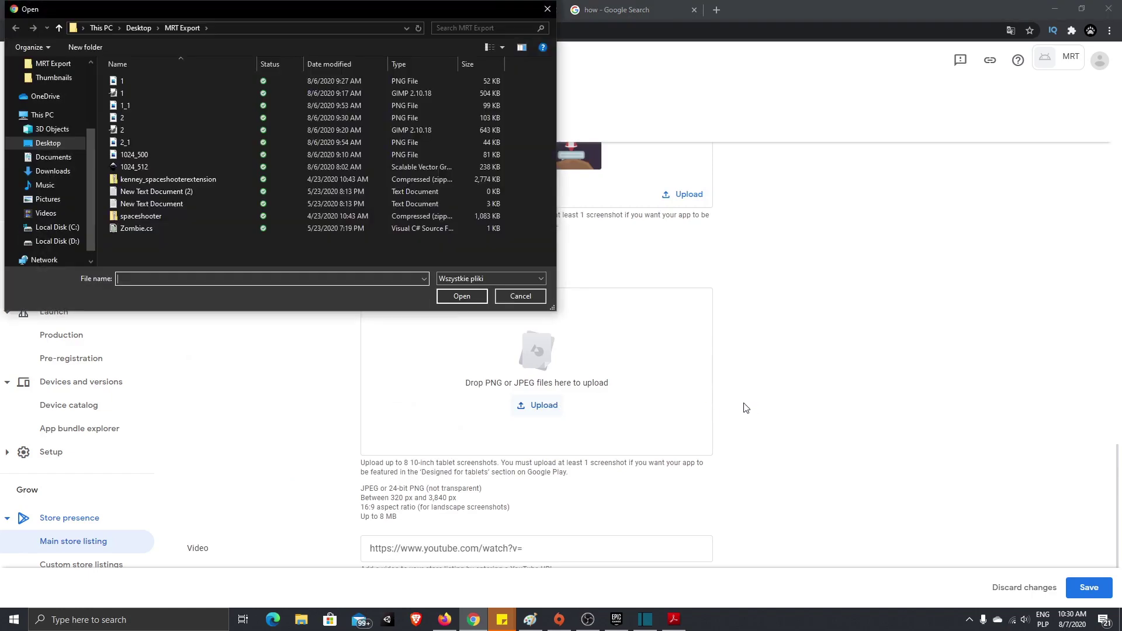
left_click(175, 105)
left_click(462, 296)
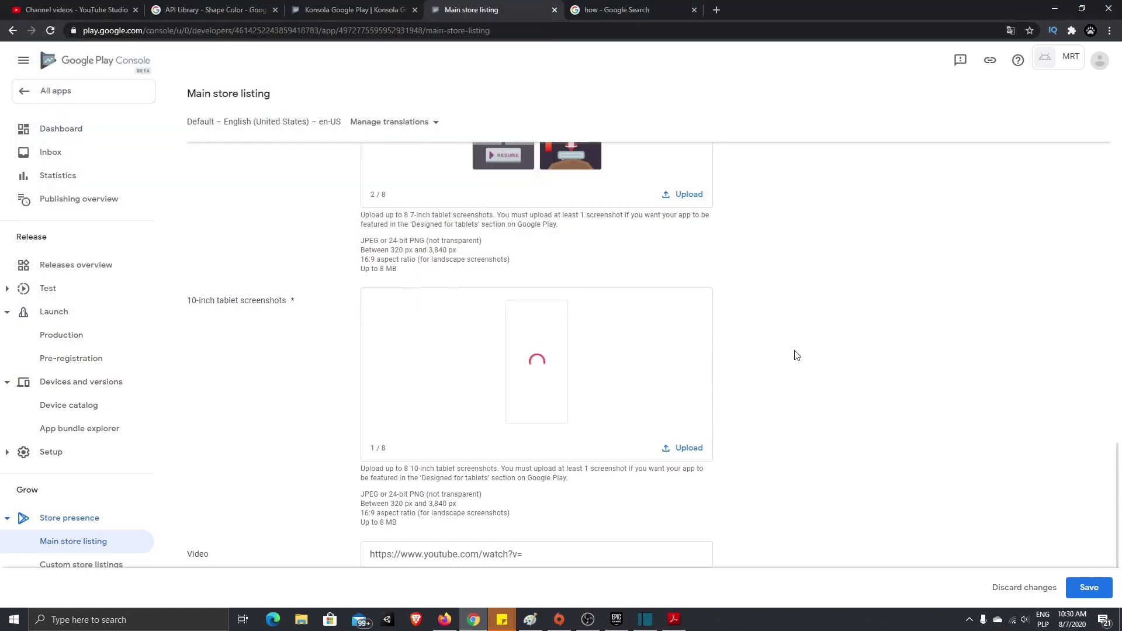
left_click(693, 448)
left_click(228, 159)
left_click(459, 296)
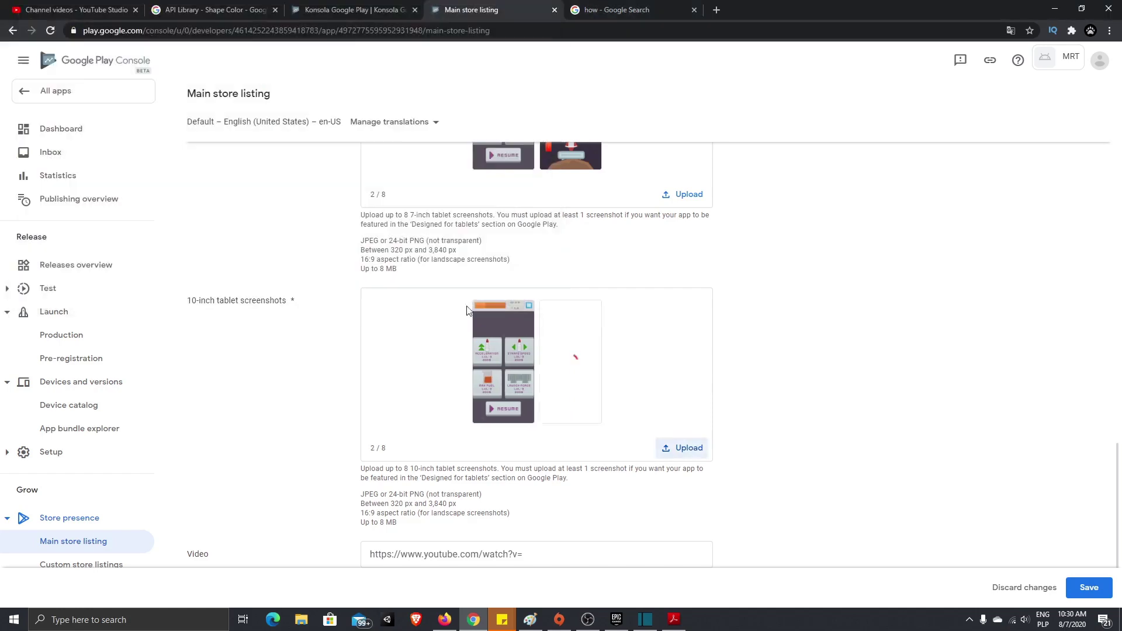
Step: Save the store listing with its uploaded graphics
scroll(833, 381, "down", 2)
left_click(546, 490)
left_click(1089, 587)
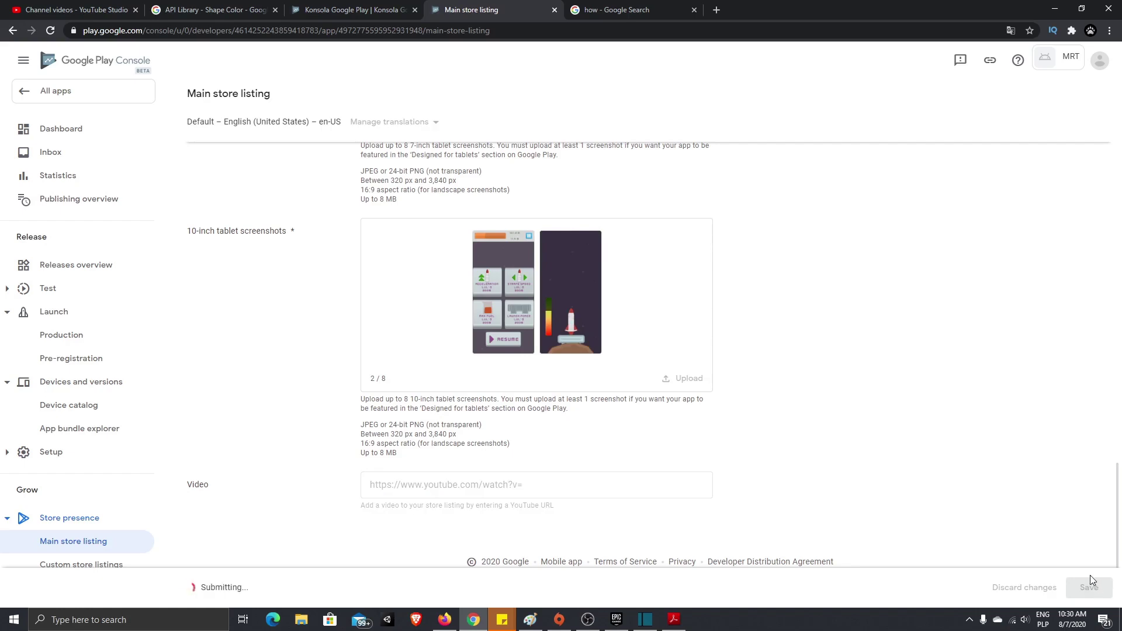
right_click(842, 383)
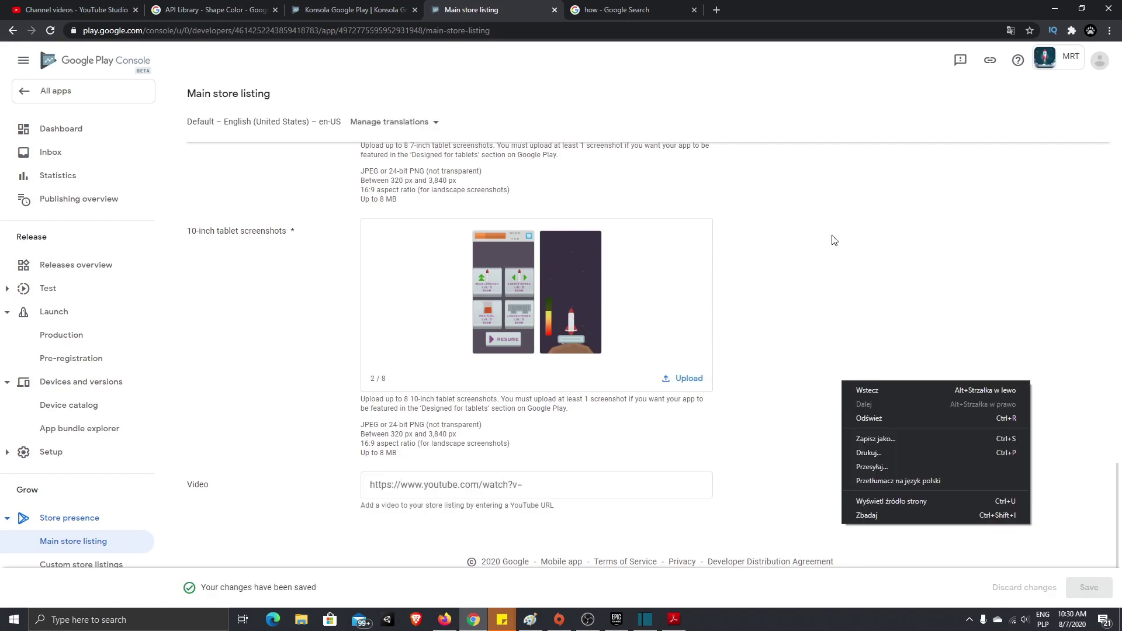
left_click(812, 289)
left_click(61, 130)
scroll(725, 303, "down", 1)
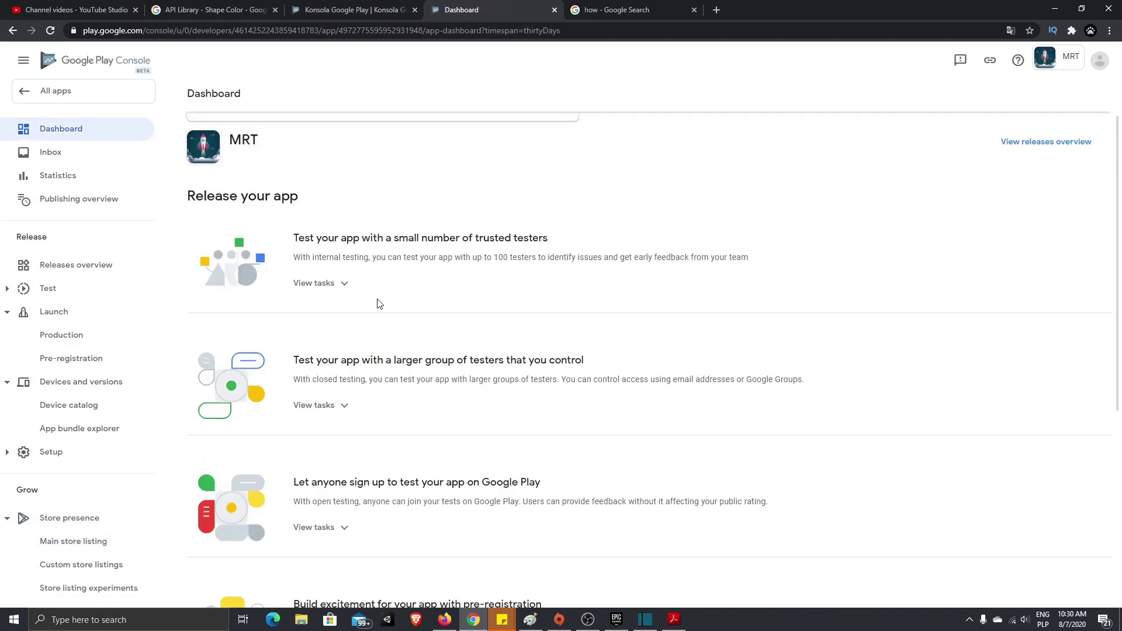
left_click(314, 283)
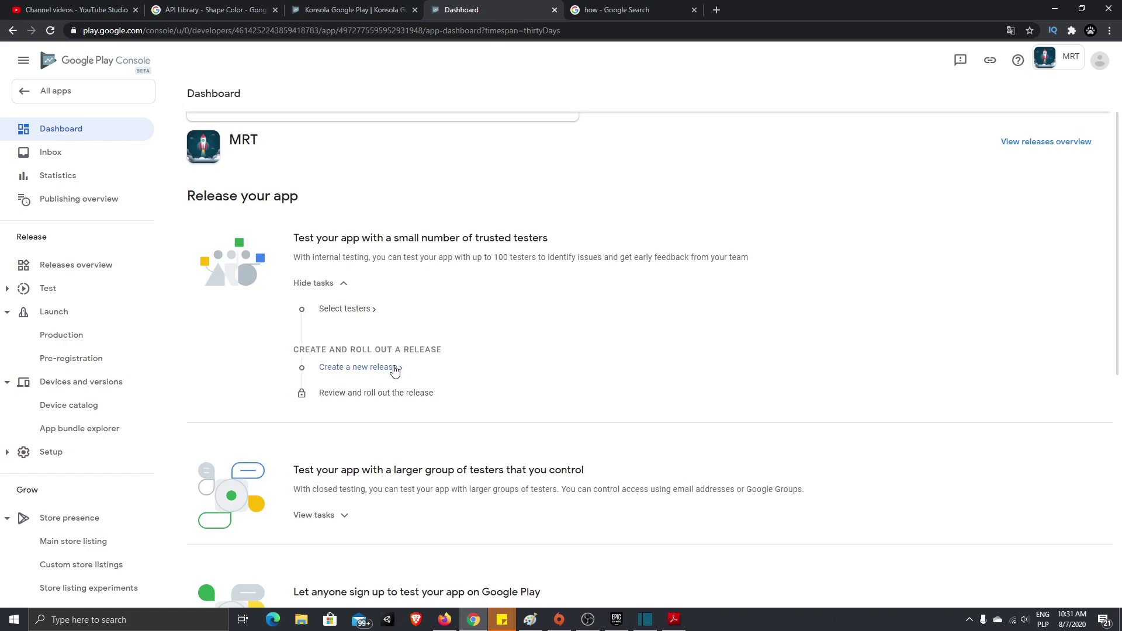
left_click(392, 367)
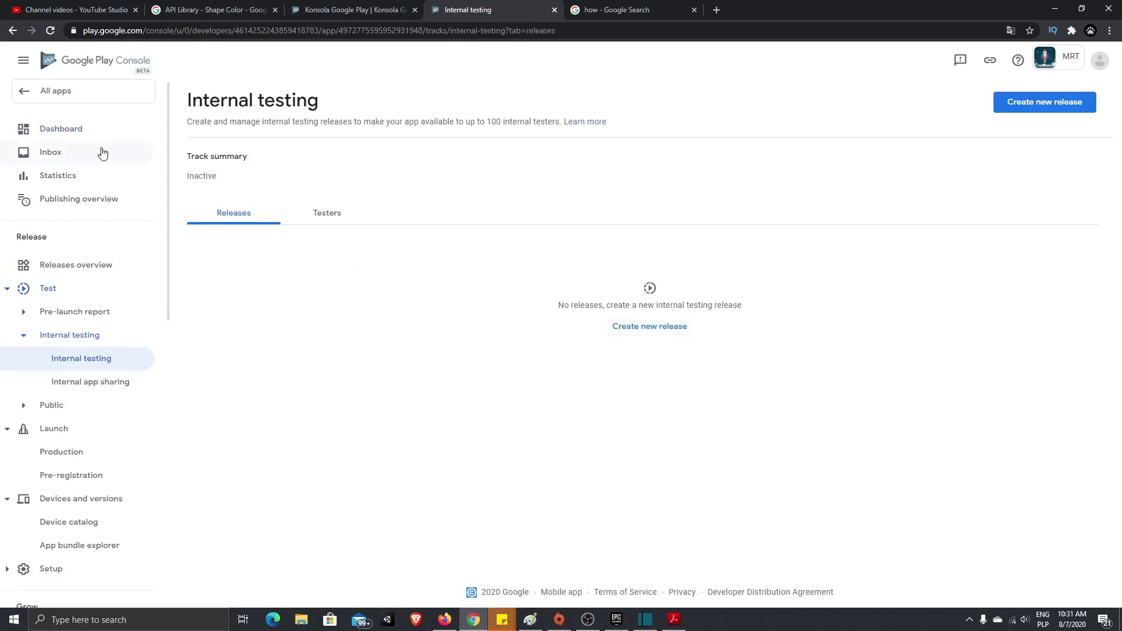
left_click(53, 129)
scroll(672, 286, "down", 10)
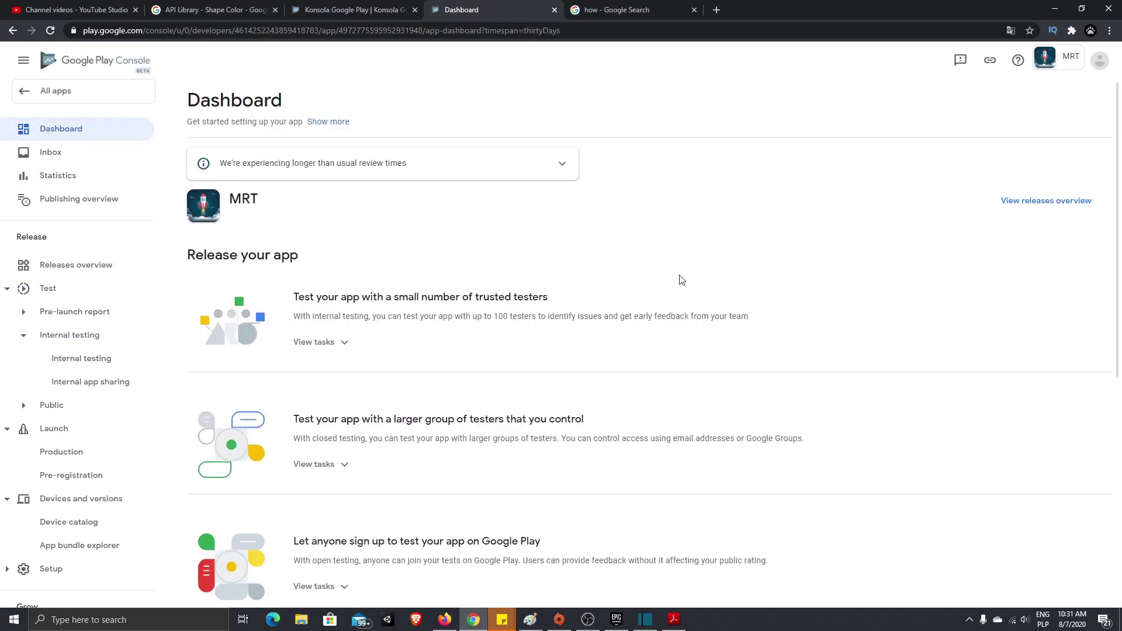
scroll(763, 334, "down", 2)
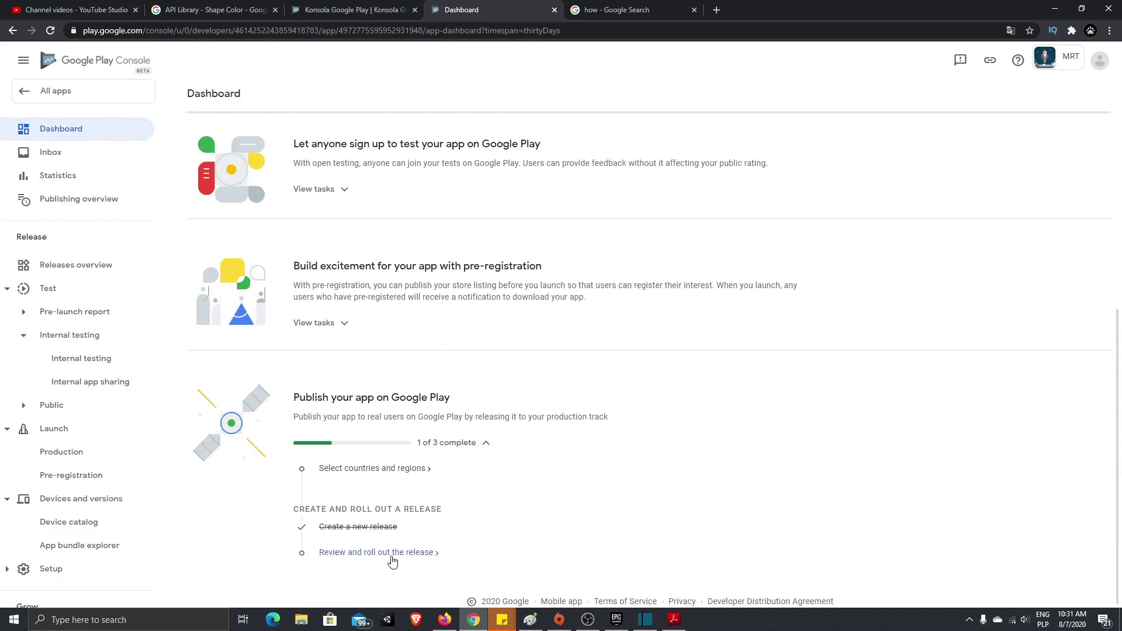
Step: Add all 151 countries and Rest of World to the production track
left_click_drag(392, 561, 376, 475)
left_click(403, 469)
left_click(589, 314)
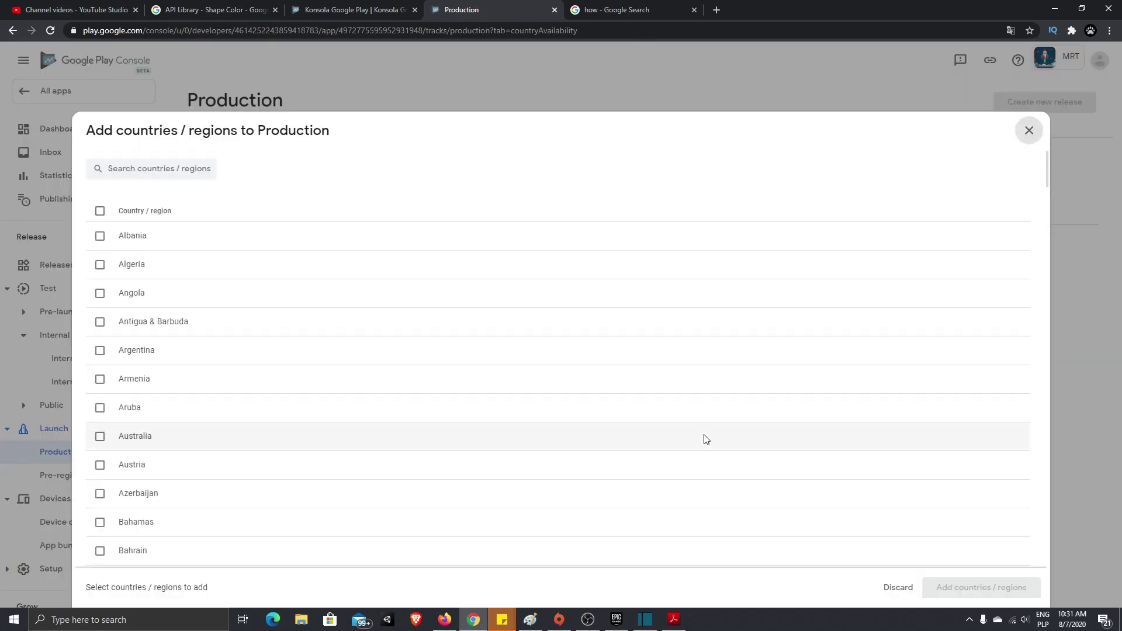
left_click(100, 210)
left_click(981, 588)
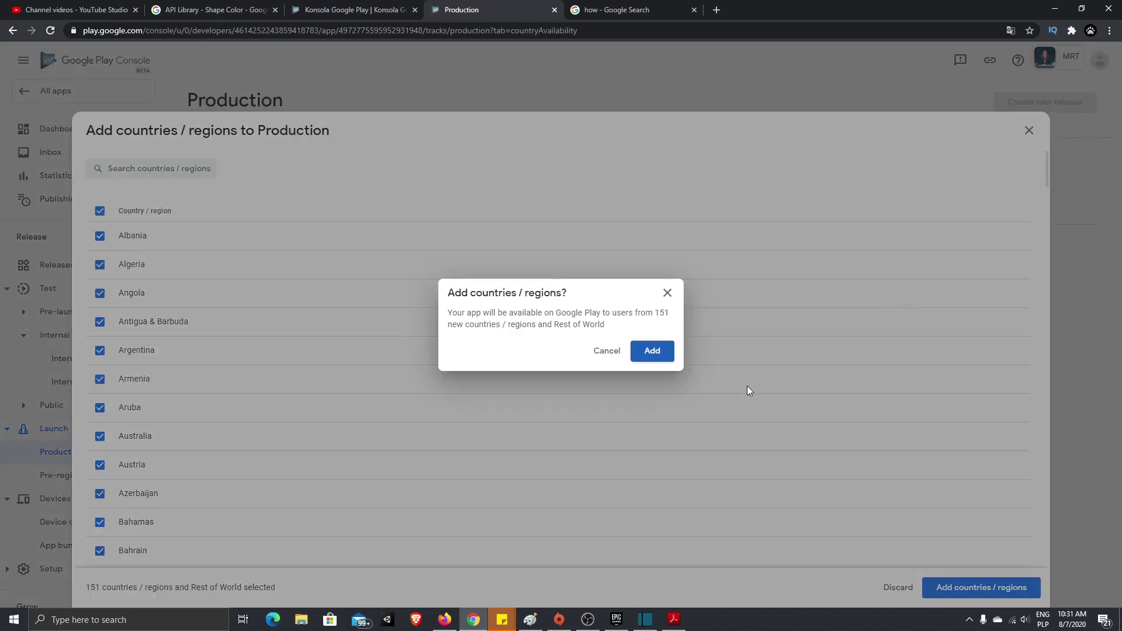
left_click(668, 357)
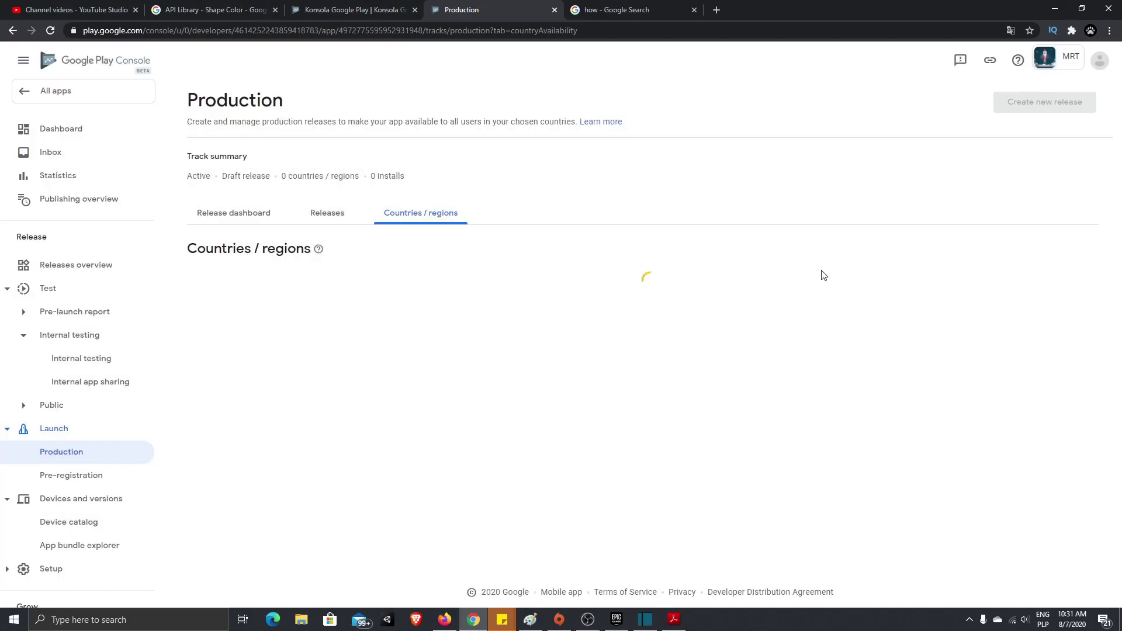
Step: Check the production track's releases, then return to the MRT app dashboard
left_click(203, 225)
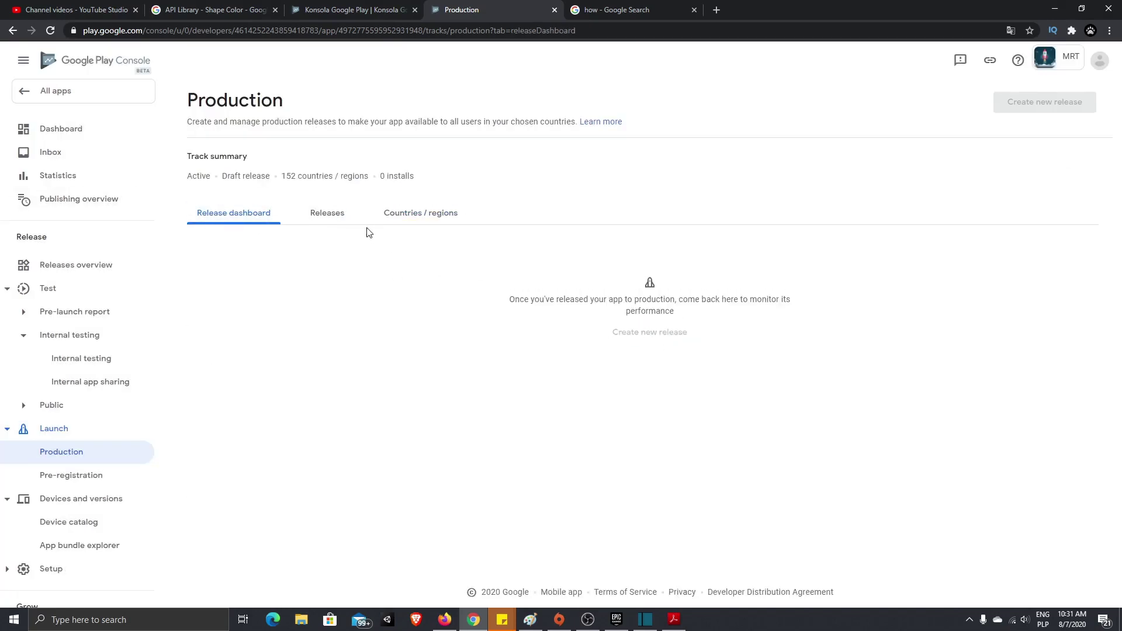
left_click(353, 220)
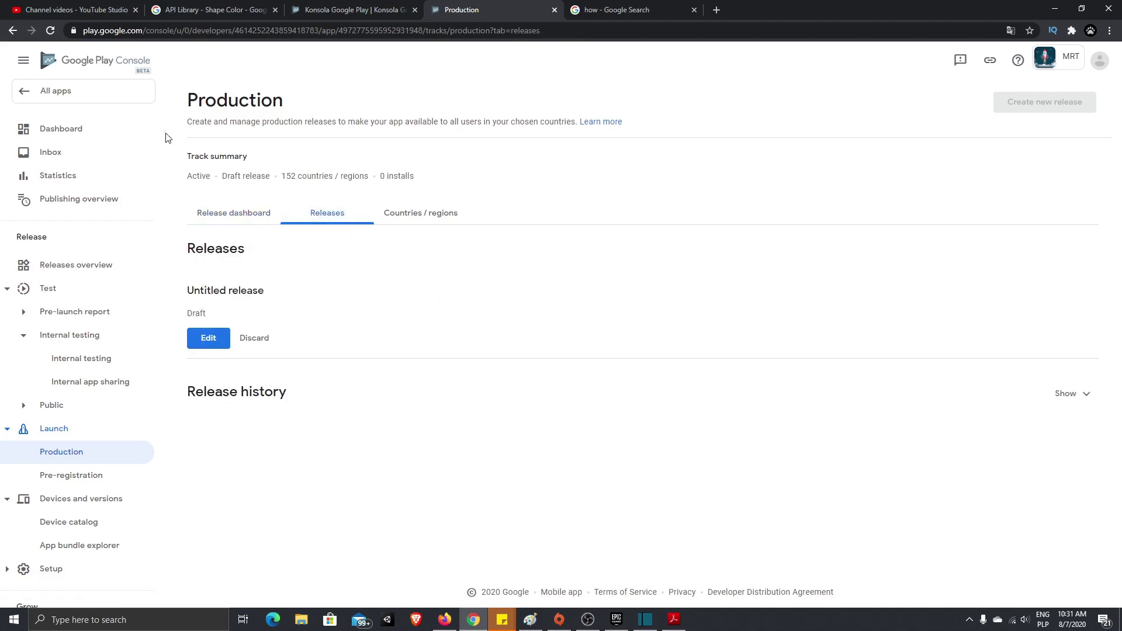
left_click(61, 128)
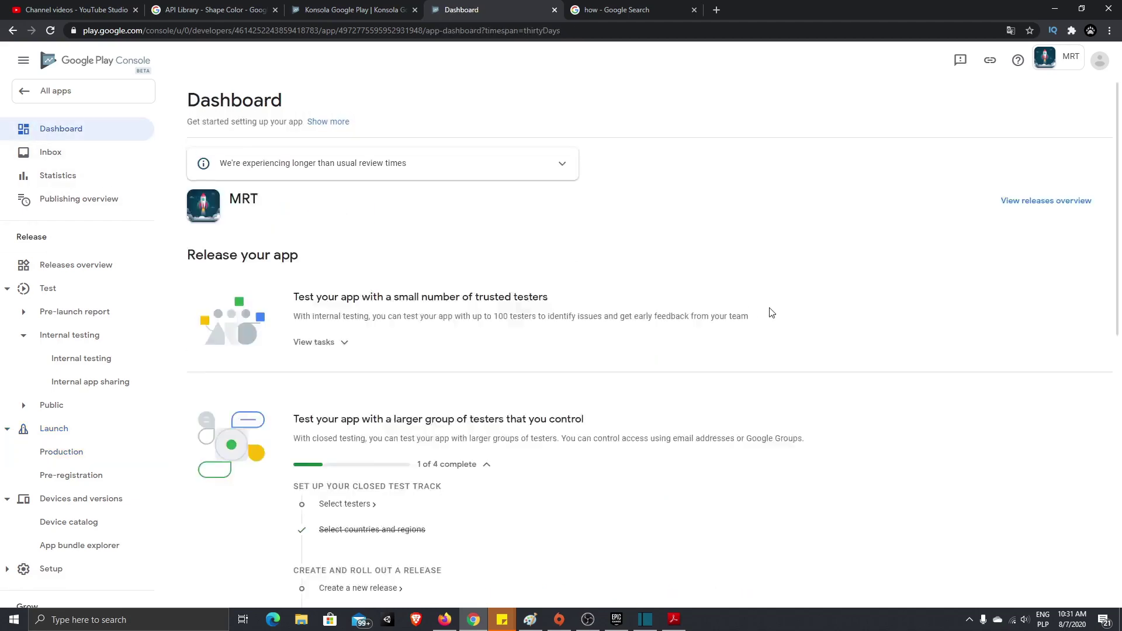
scroll(766, 321, "down", 8)
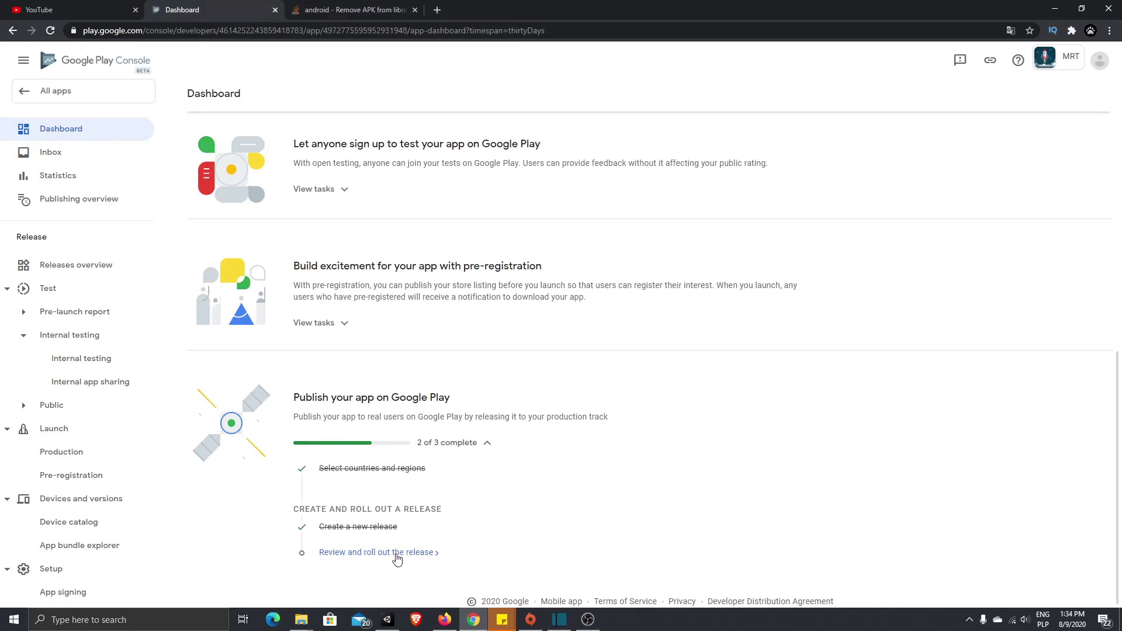
Step: Open the draft production release and upload MRT01.aab from the project folder
left_click(393, 553)
left_click(208, 340)
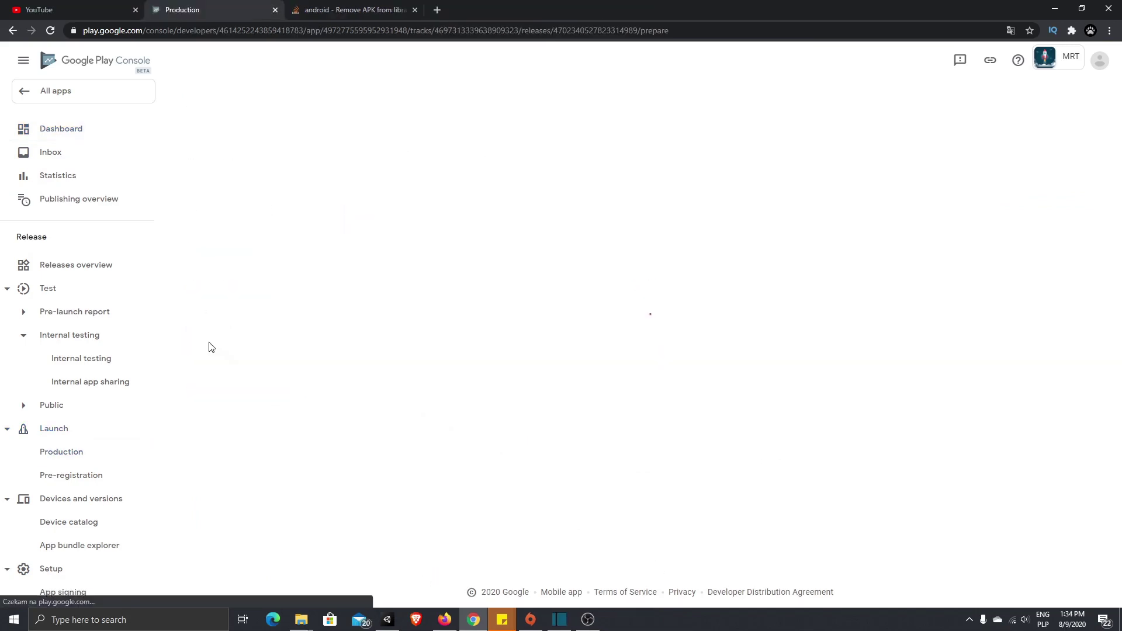
mouse_move(301, 619)
left_click(395, 570)
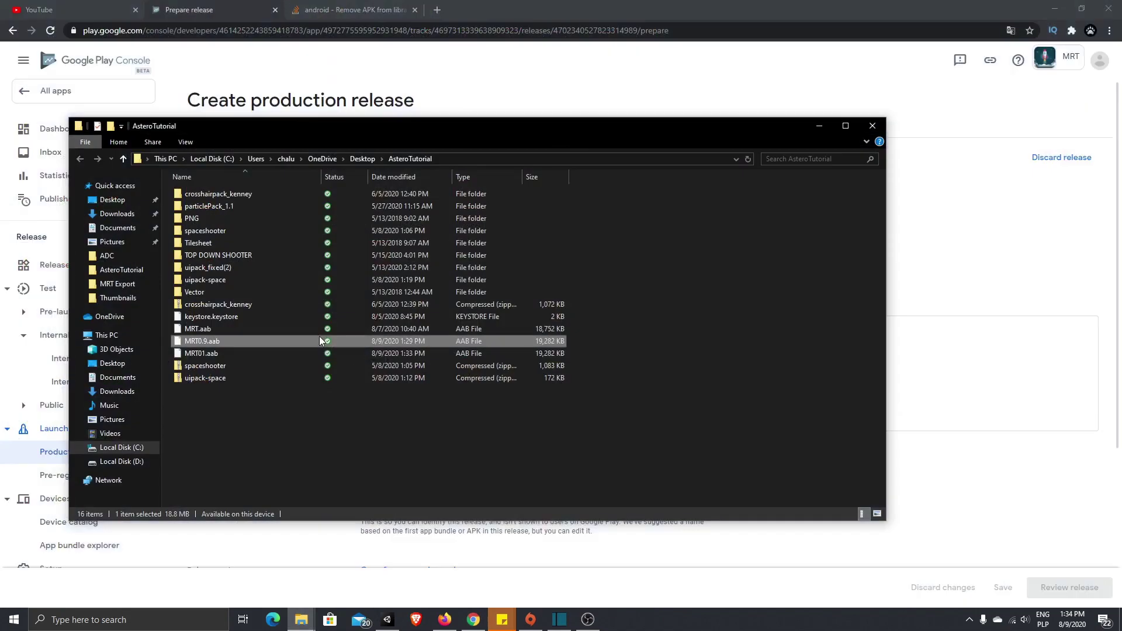
left_click_drag(215, 359, 1000, 357)
Step: Name the release MRT01 with notes 'Game created during tutorial series.'
left_click(526, 502)
type("MRT01")
scroll(433, 419, "down", 4)
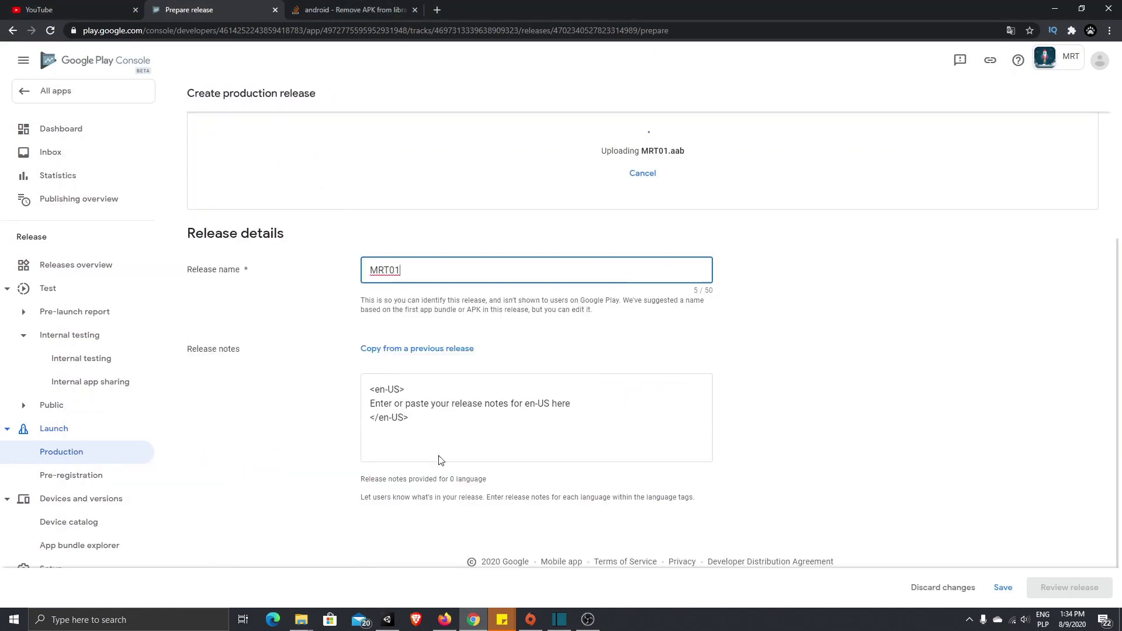
left_click_drag(572, 403, 337, 406)
type("Game cre")
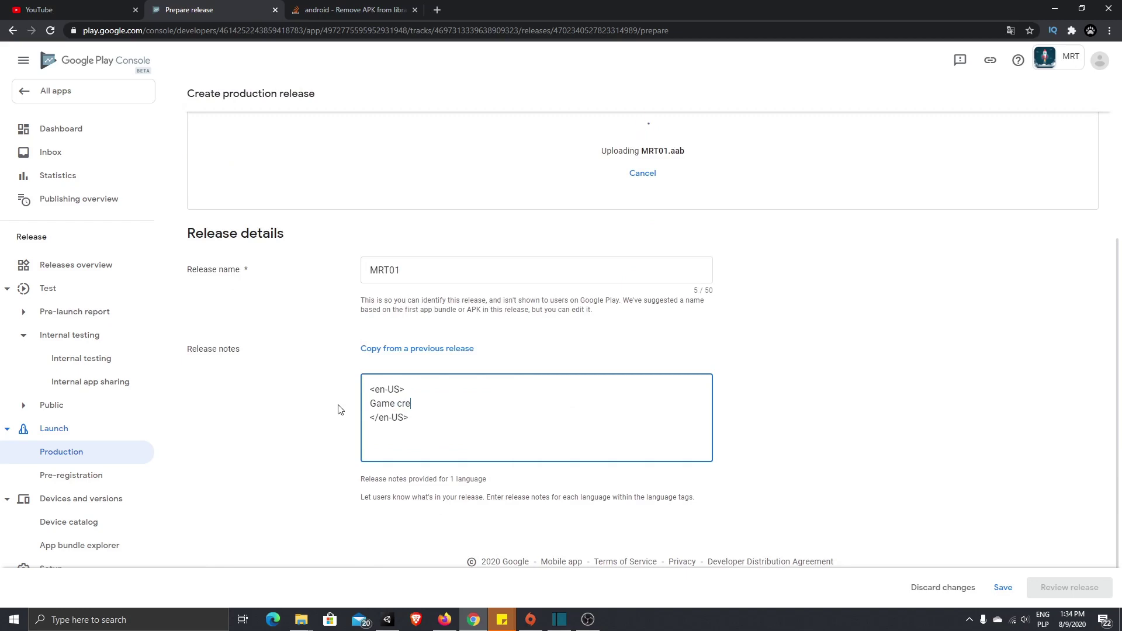
type("ated during tutorial series.")
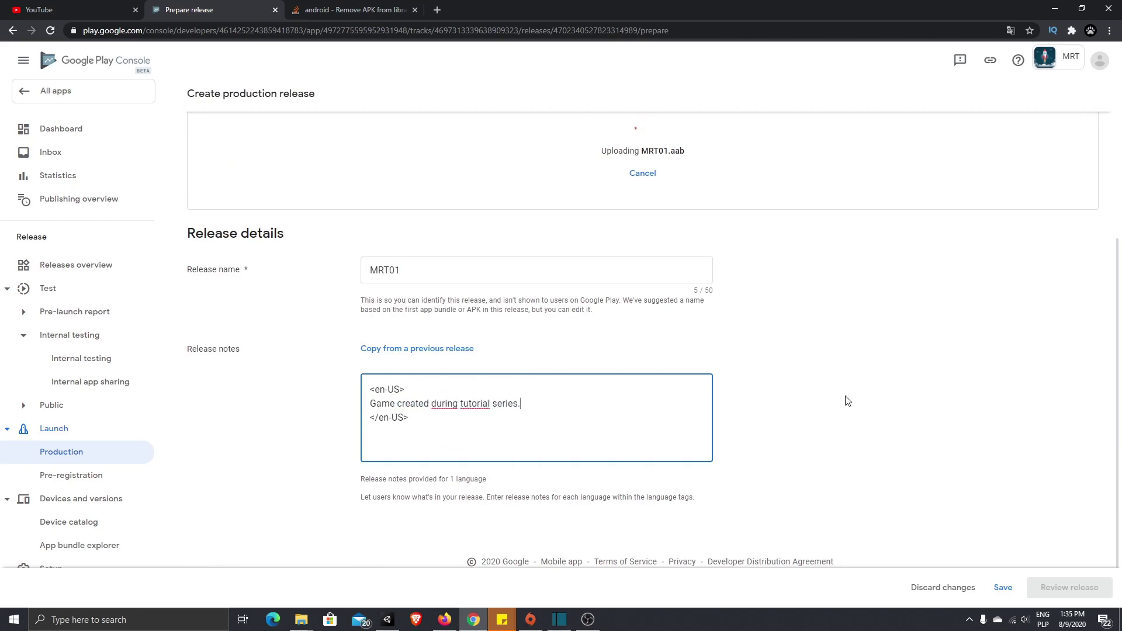
scroll(852, 401, "up", 1)
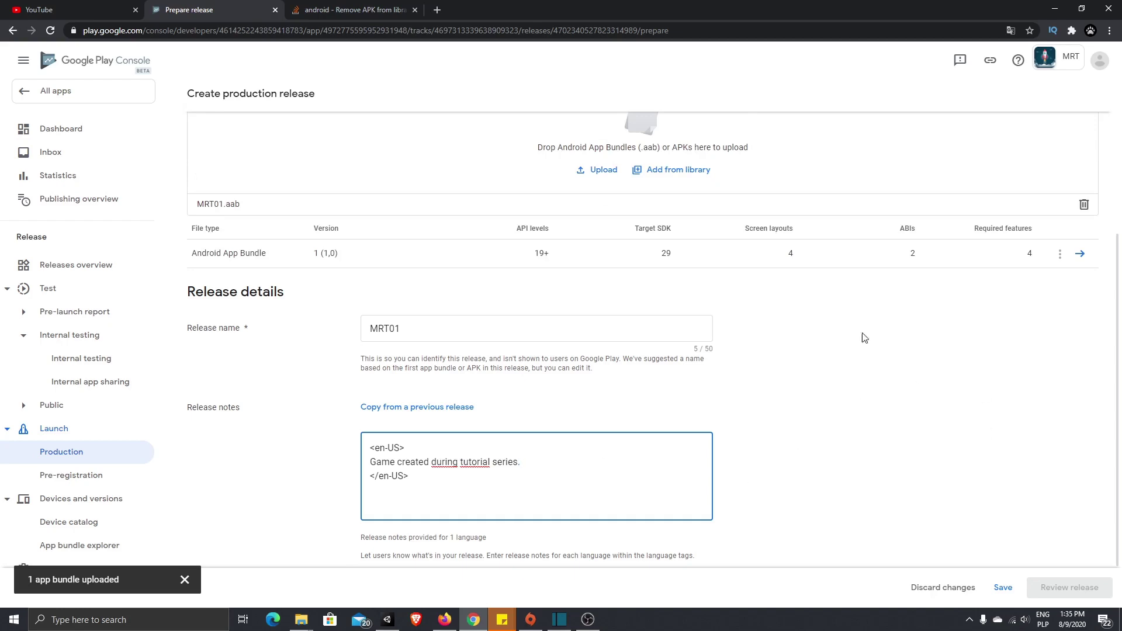
Step: Save the MRT01 release draft and review it, expanding the two warnings
left_click(1004, 588)
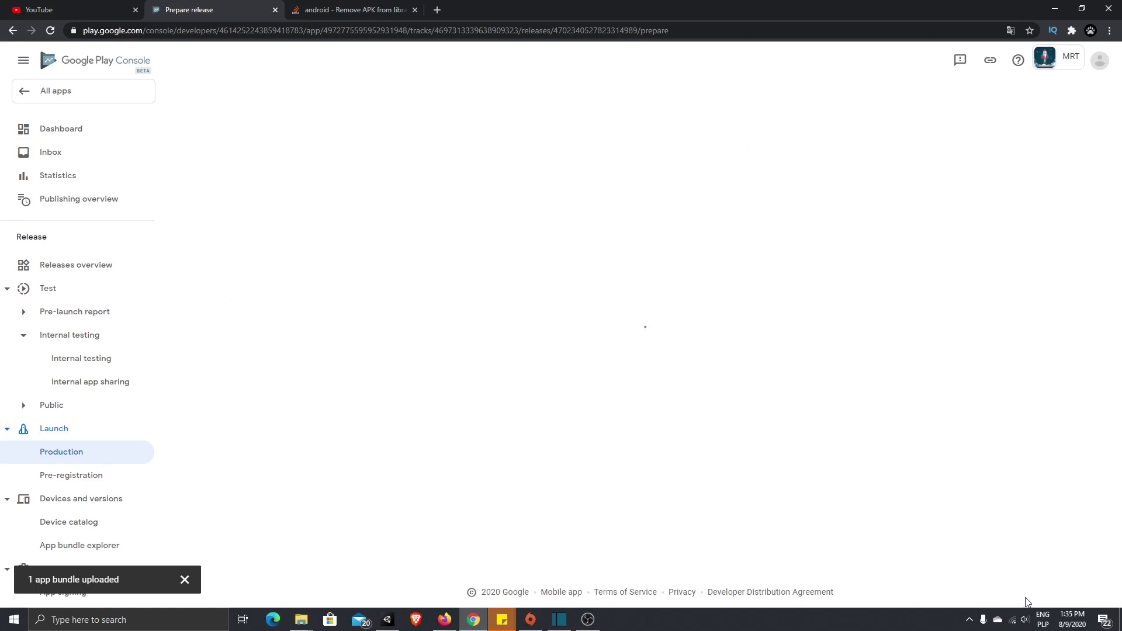
scroll(959, 465, "down", 2)
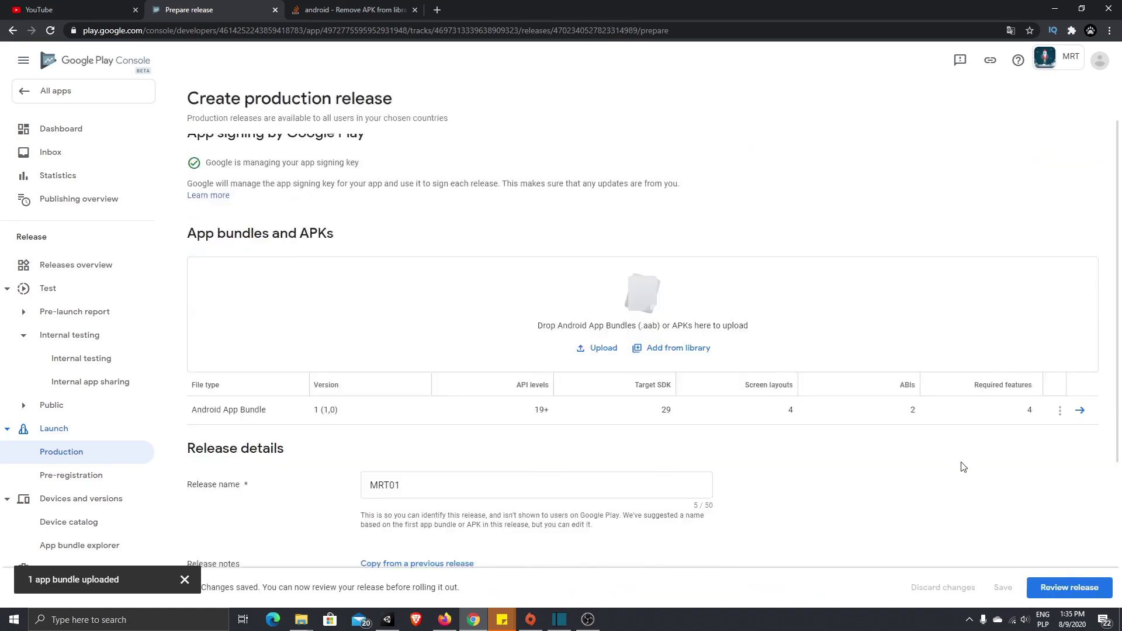
left_click(1066, 589)
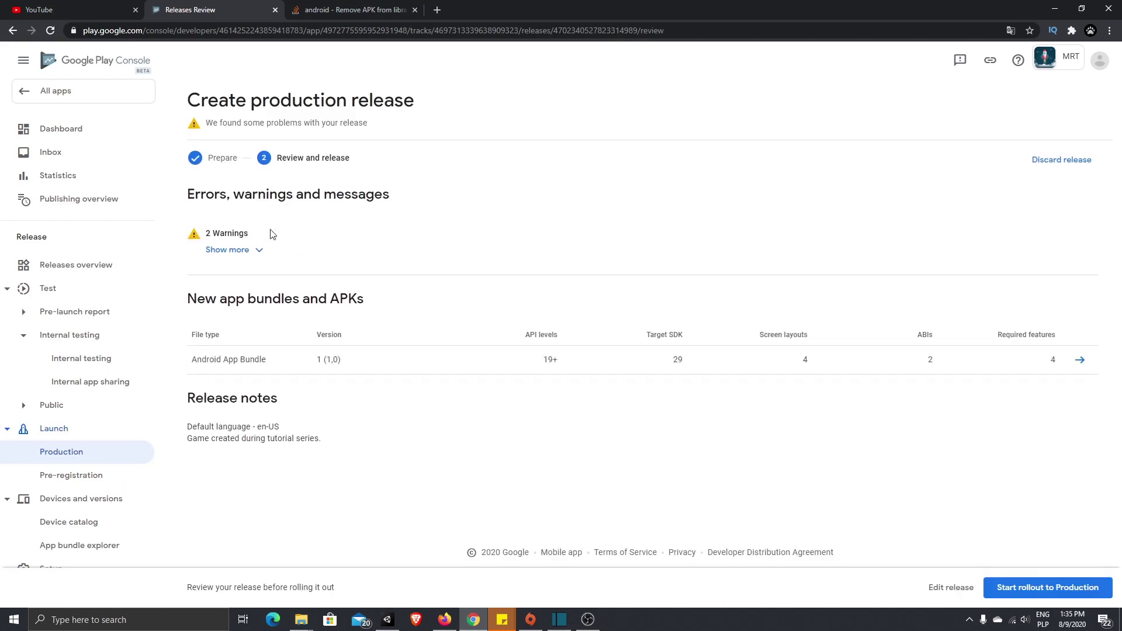
left_click(257, 249)
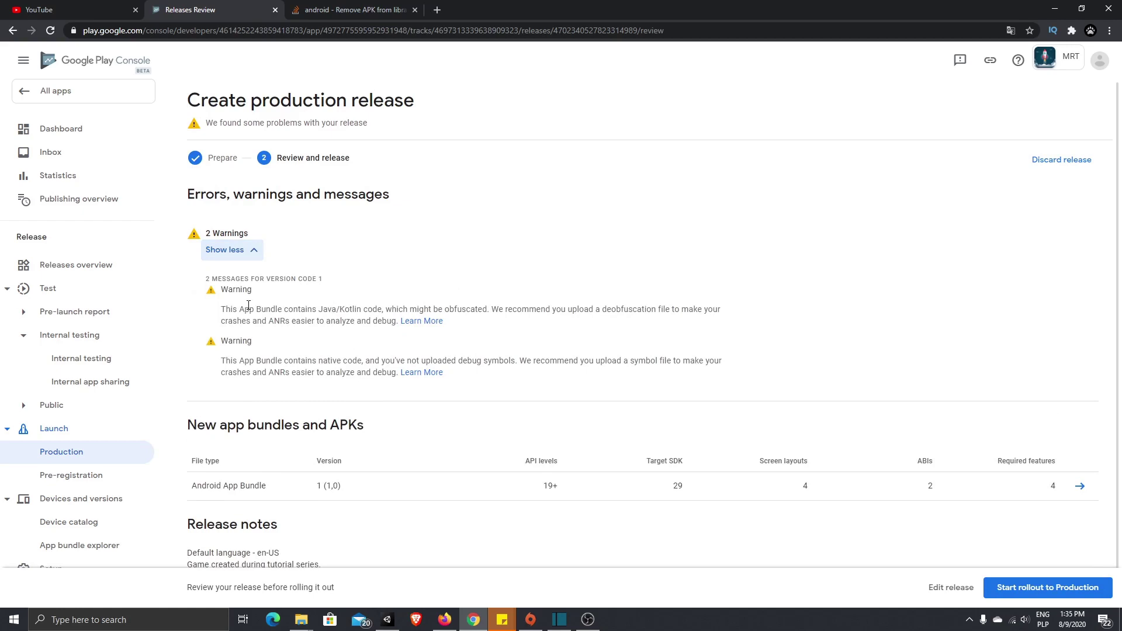
scroll(248, 305, "down", 1)
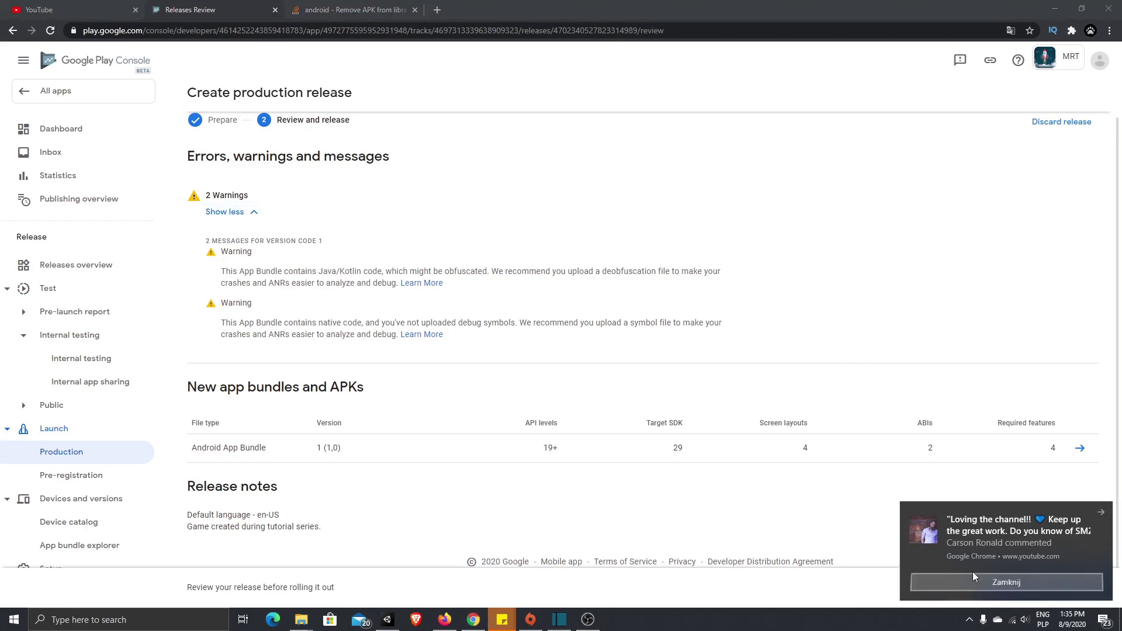
Step: Start and confirm the rollout of MRT01 to Production
left_click(1008, 582)
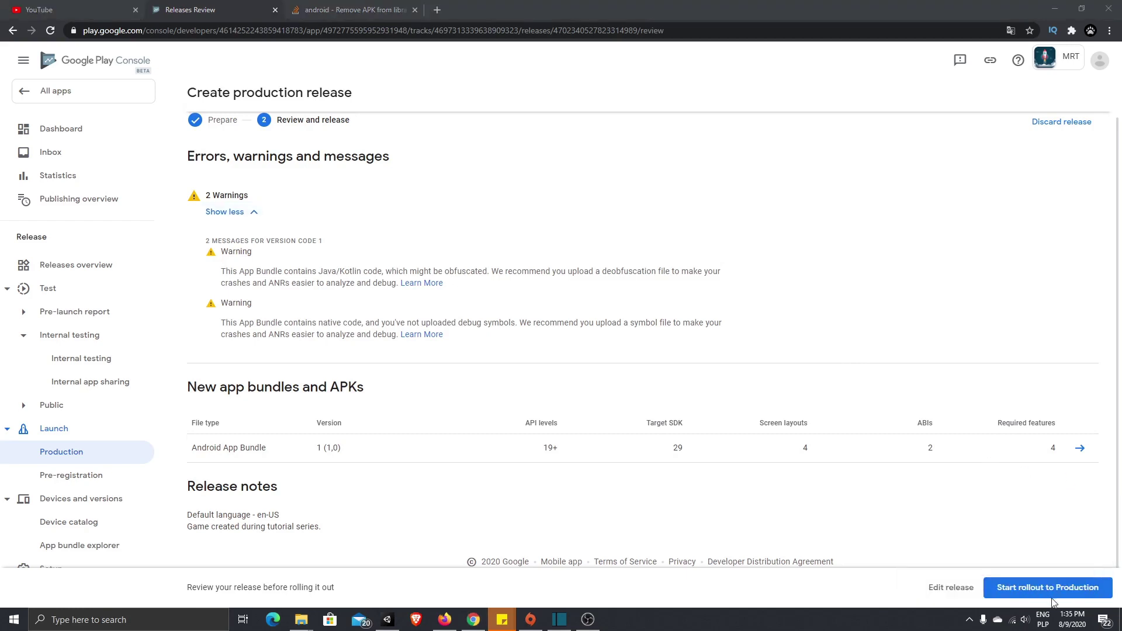
left_click(1018, 594)
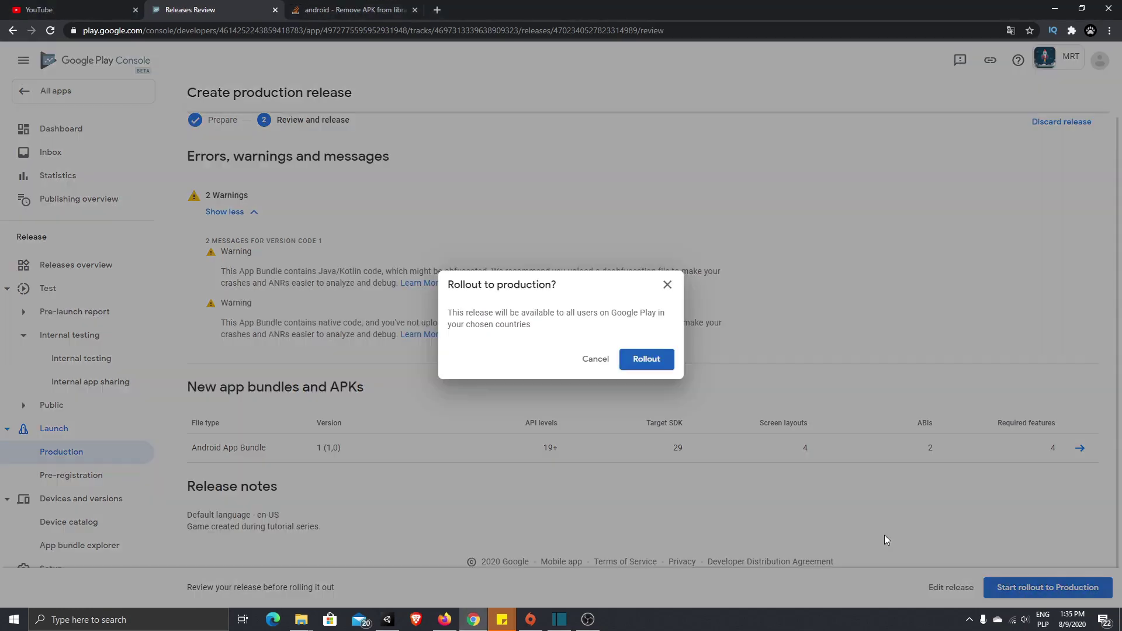
left_click_drag(458, 312, 607, 328)
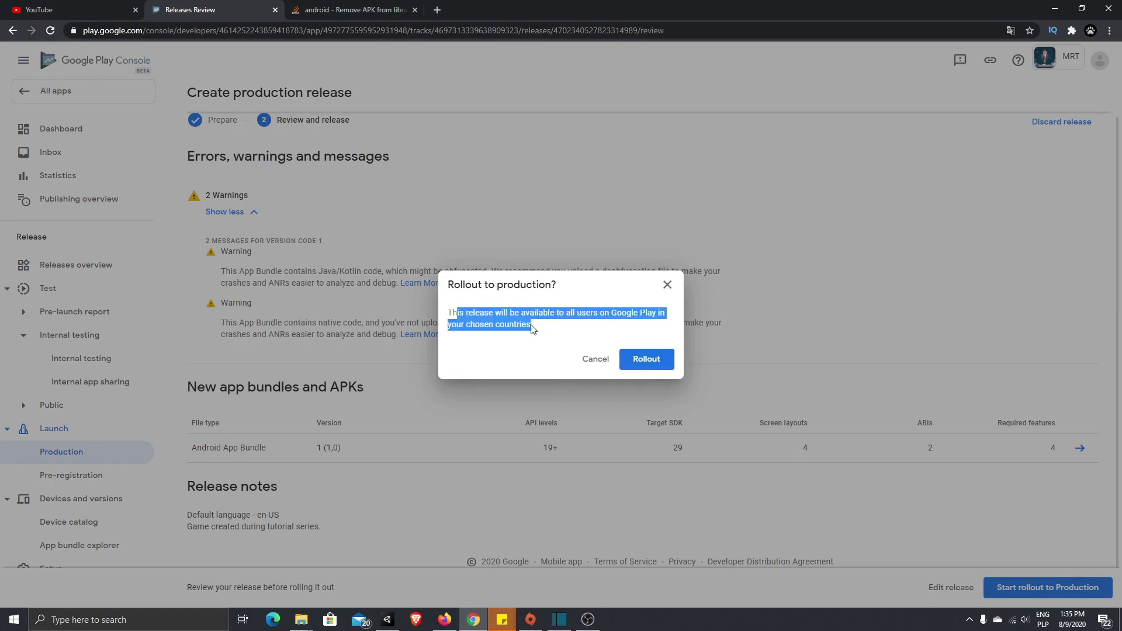
left_click(646, 360)
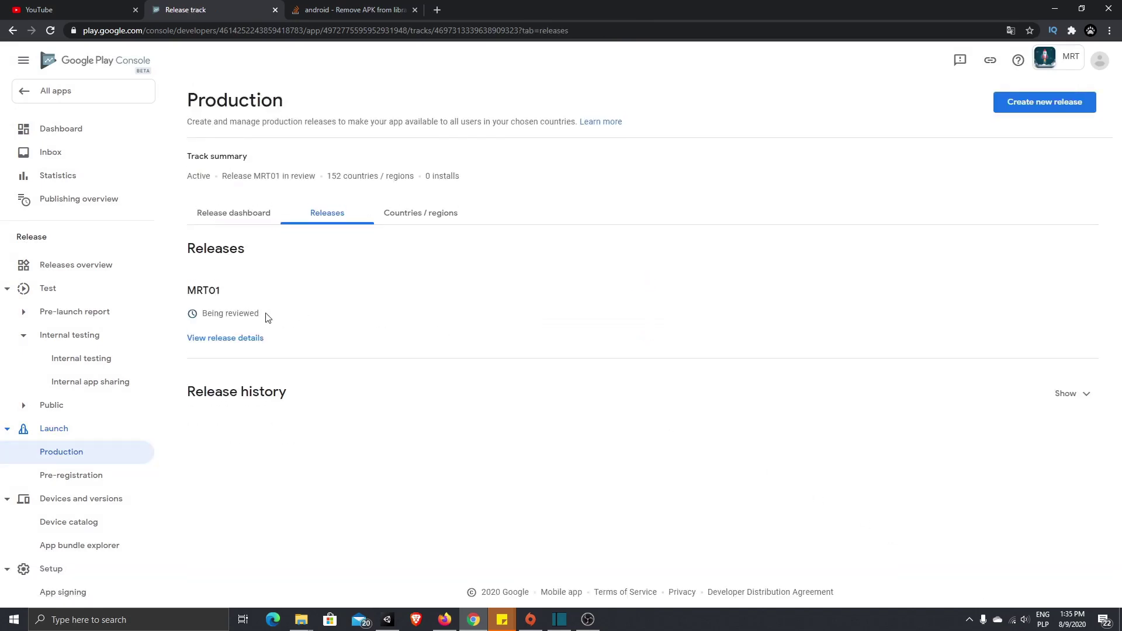
left_click_drag(268, 316, 188, 310)
left_click(352, 402)
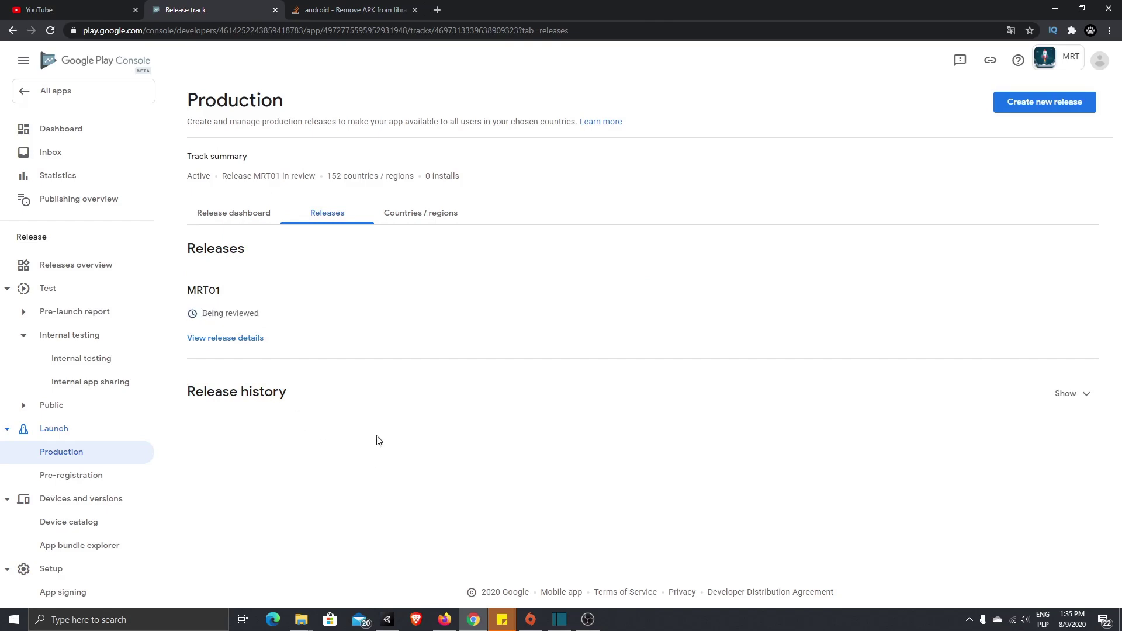